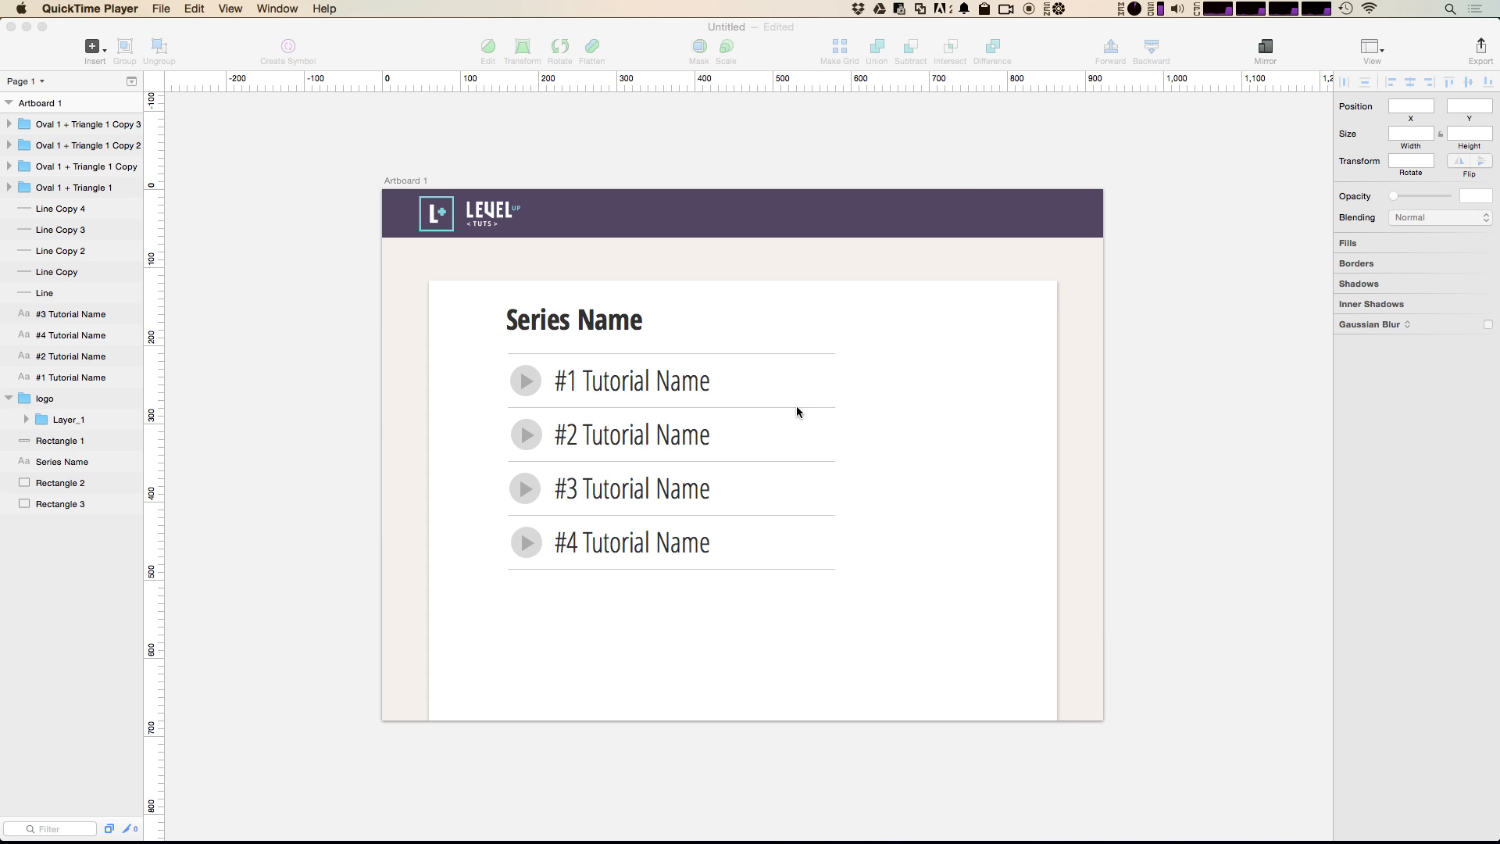
Step: Open Sketch Toolbox, search the plugins for "meas" and install Sketch Measure
{"action": "key", "text": "alt+space"}
{"action": "type", "text": "sk"}
{"action": "key", "text": "Return"}
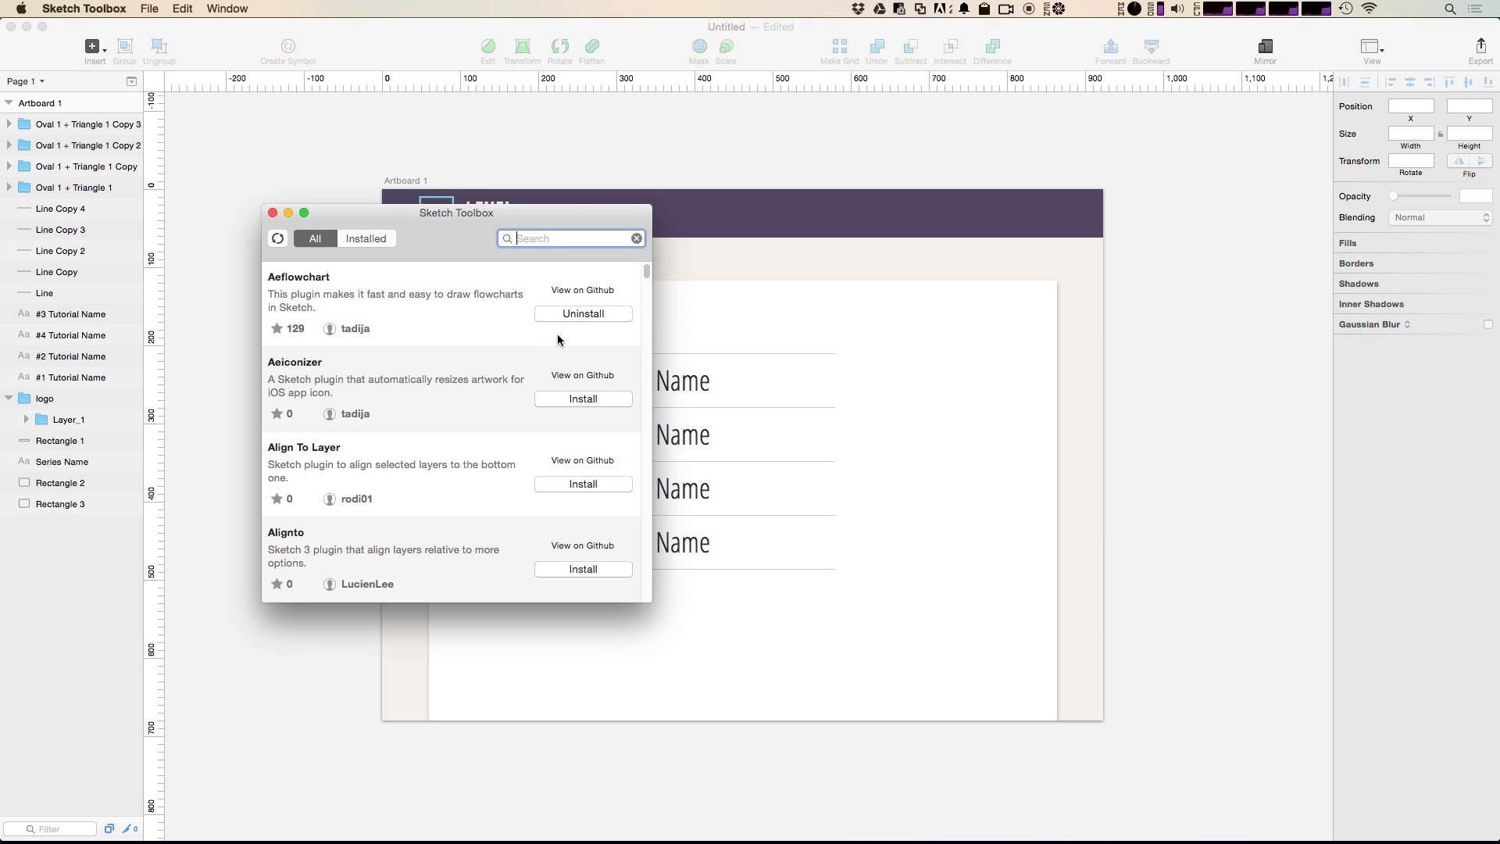
{"action": "type", "text": "meas"}
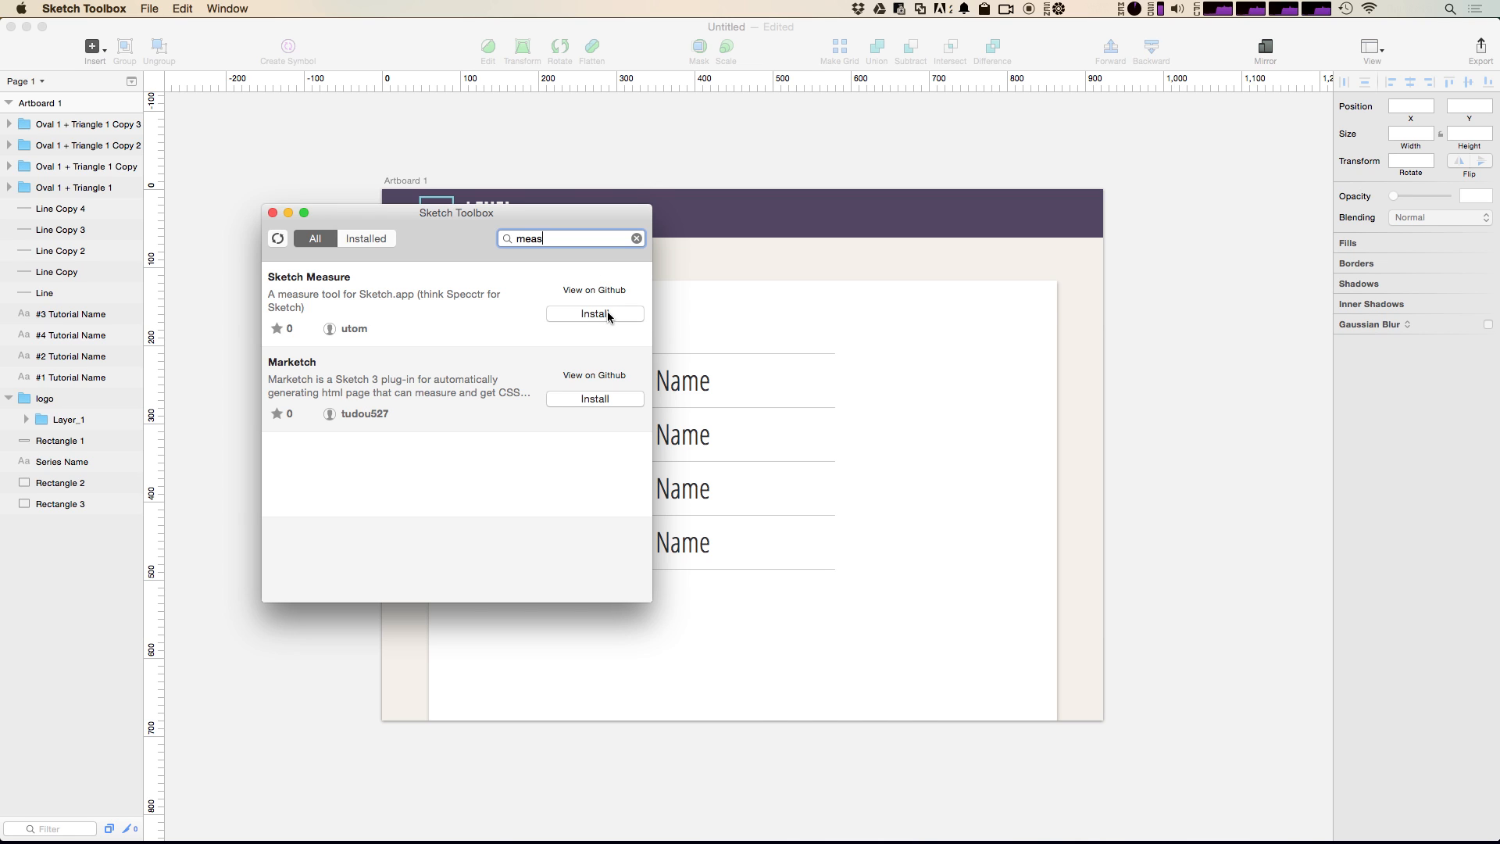
{"action": "left_click", "coordinate": [607, 314]}
Step: Switch back to Sketch, save the document as LevelupSketch.sketch and quit the application
{"action": "left_click", "coordinate": [385, 160]}
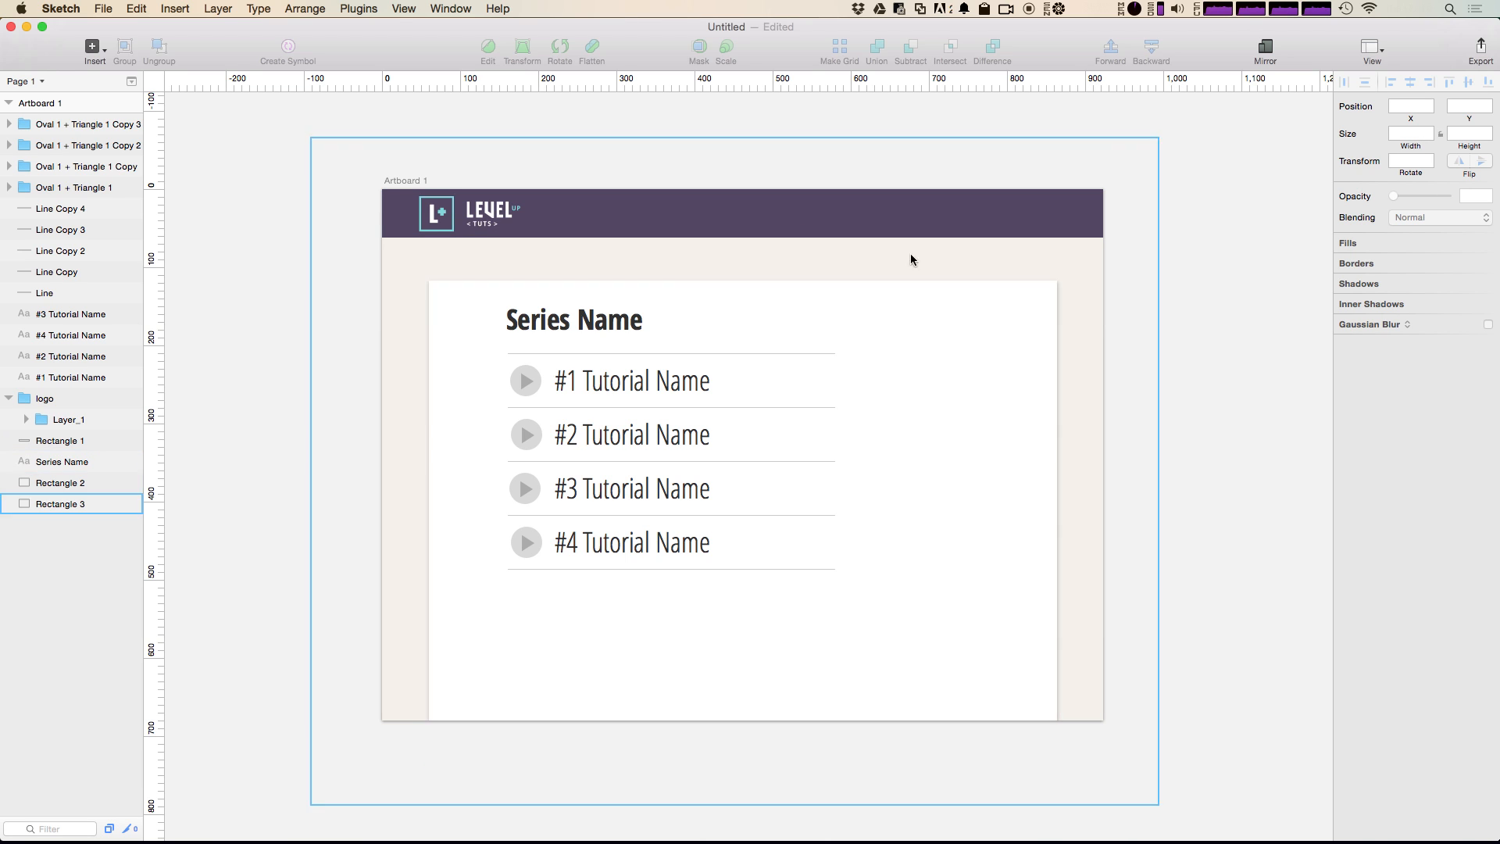
{"action": "left_click", "coordinate": [573, 227]}
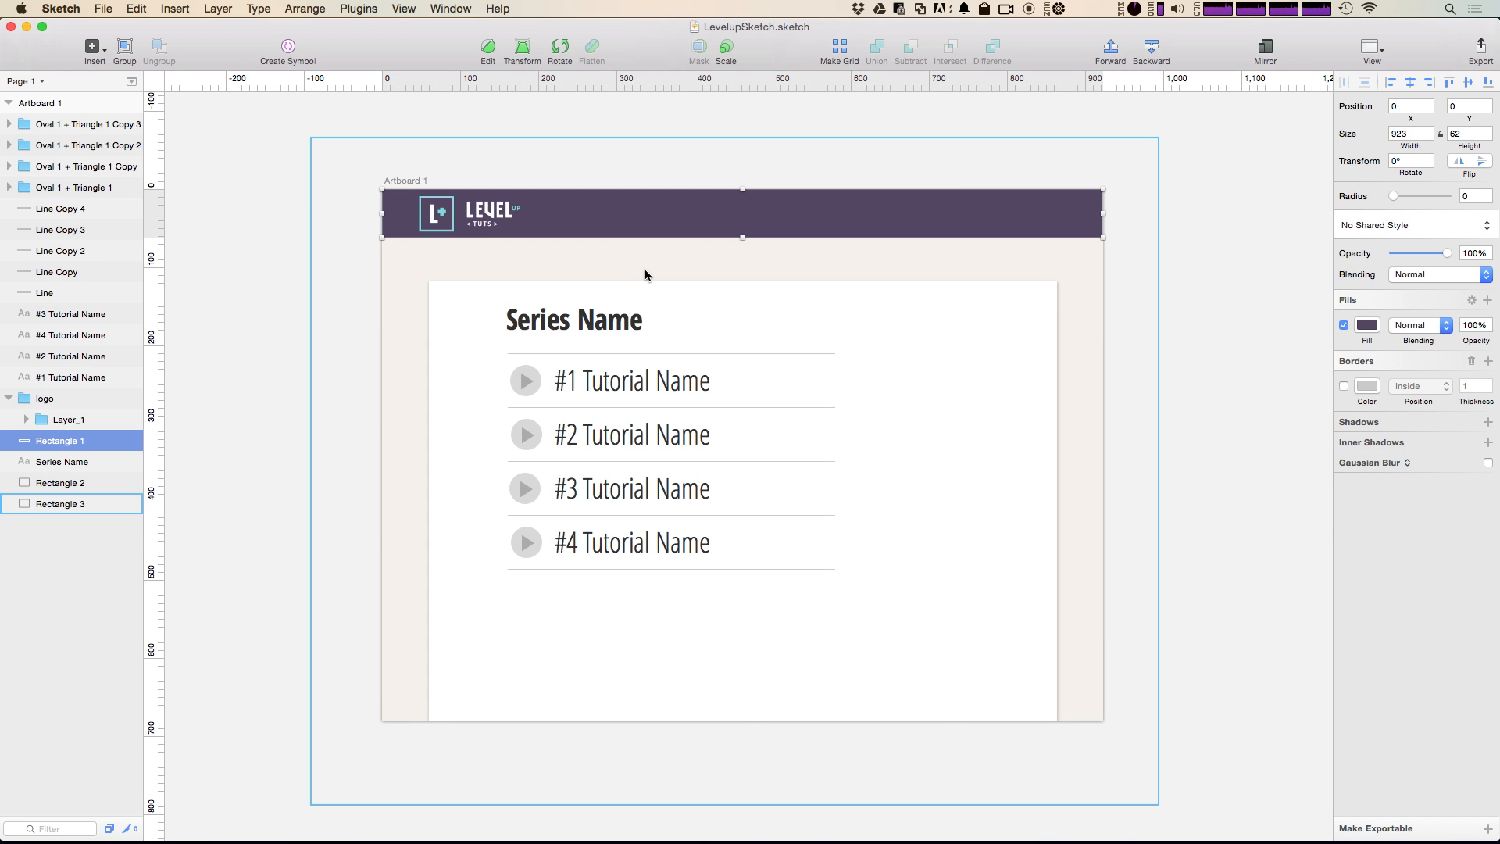
{"action": "left_click", "coordinate": [1296, 413]}
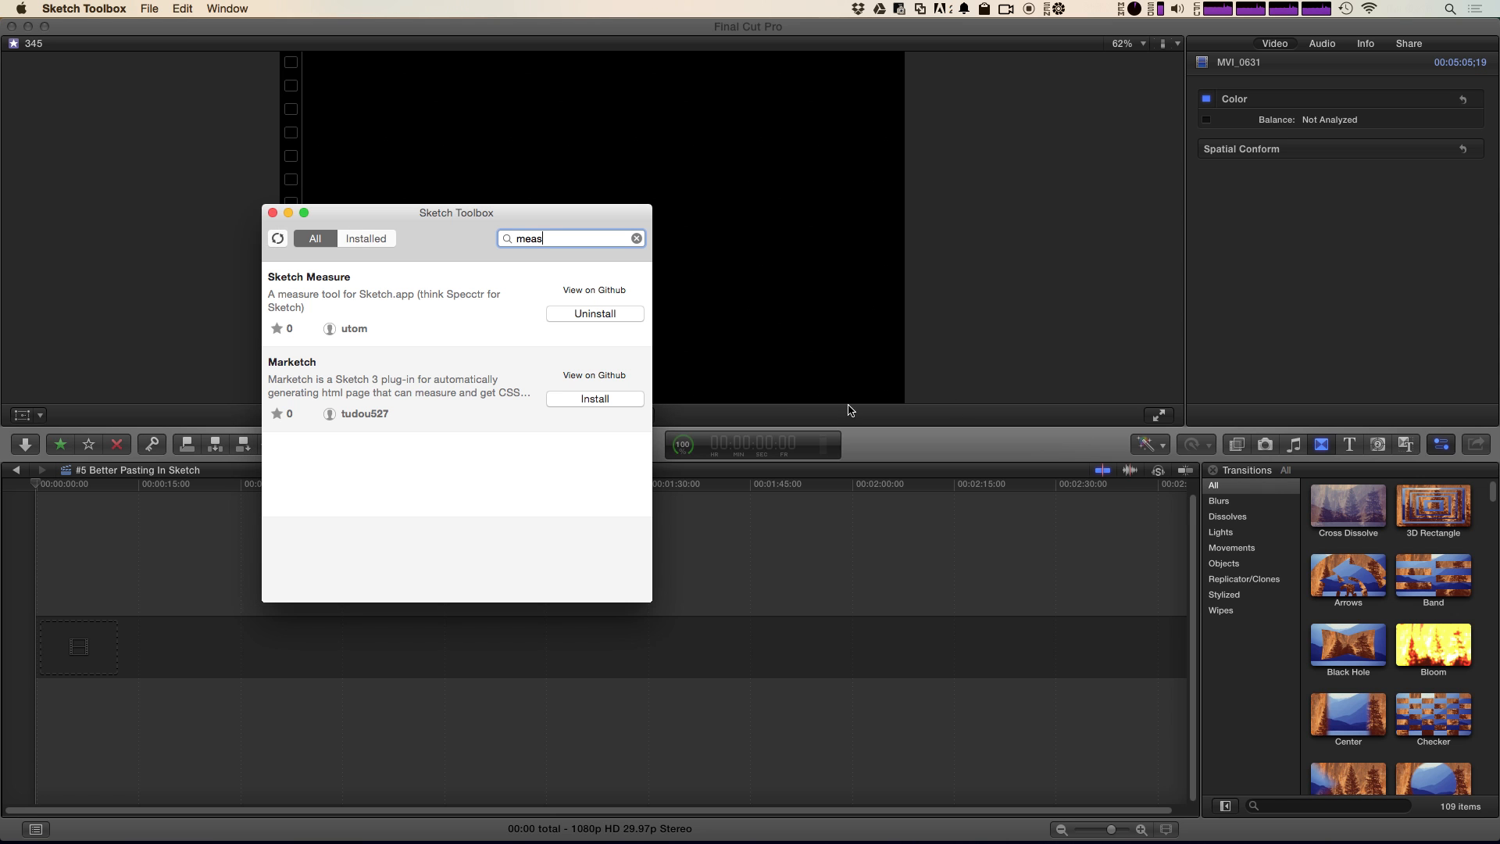
Step: Relaunch Sketch and dismiss its welcome window
{"action": "key", "text": "alt+space"}
{"action": "type", "text": "sk"}
{"action": "key", "text": "Return"}
{"action": "key", "text": "alt+space"}
{"action": "type", "text": "s"}
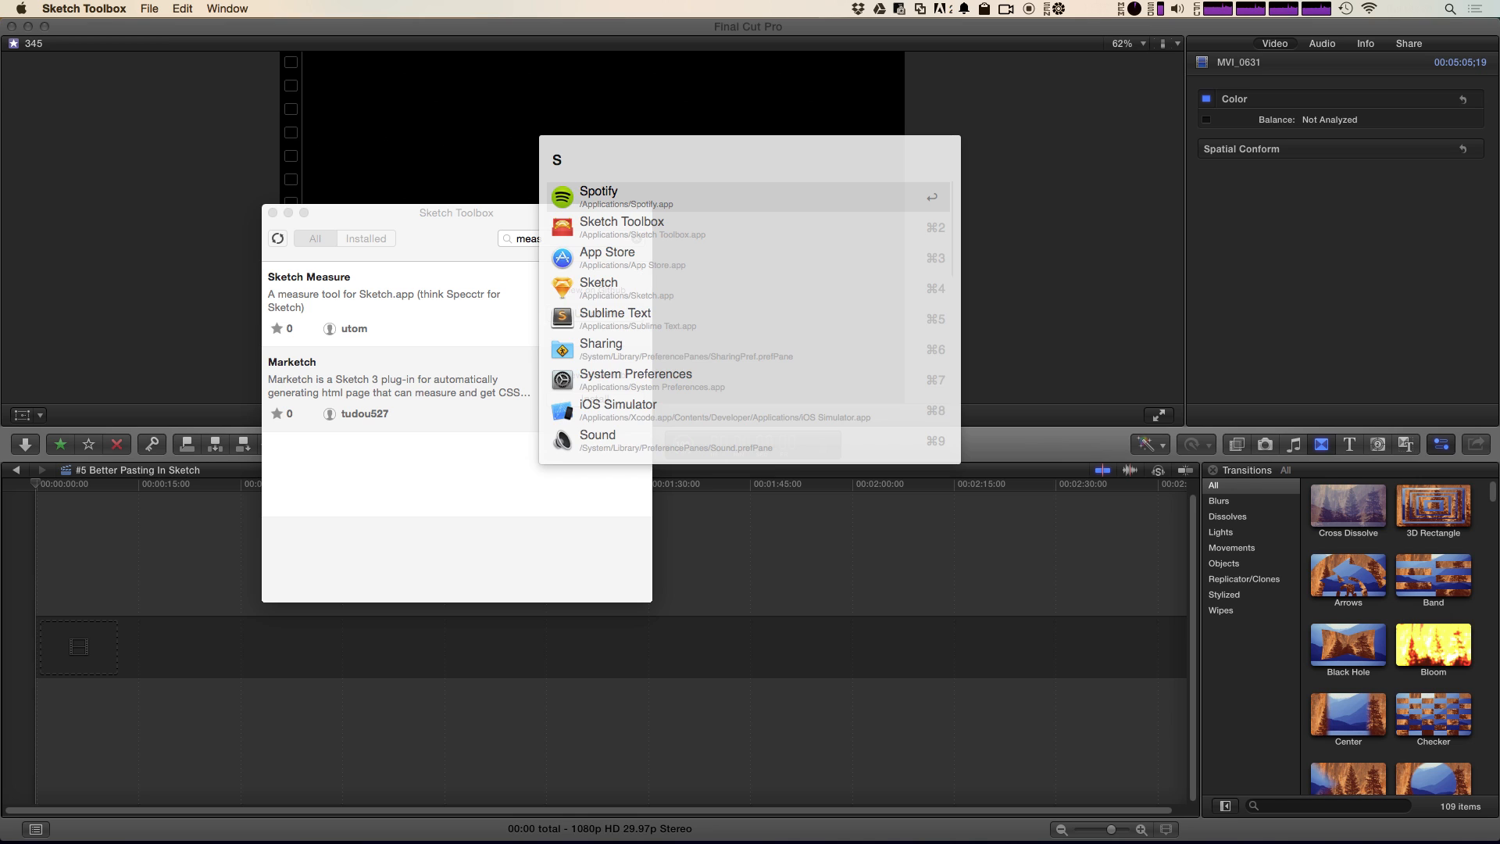
{"action": "type", "text": "k"}
{"action": "key", "text": "Down"}
{"action": "key", "text": "Return"}
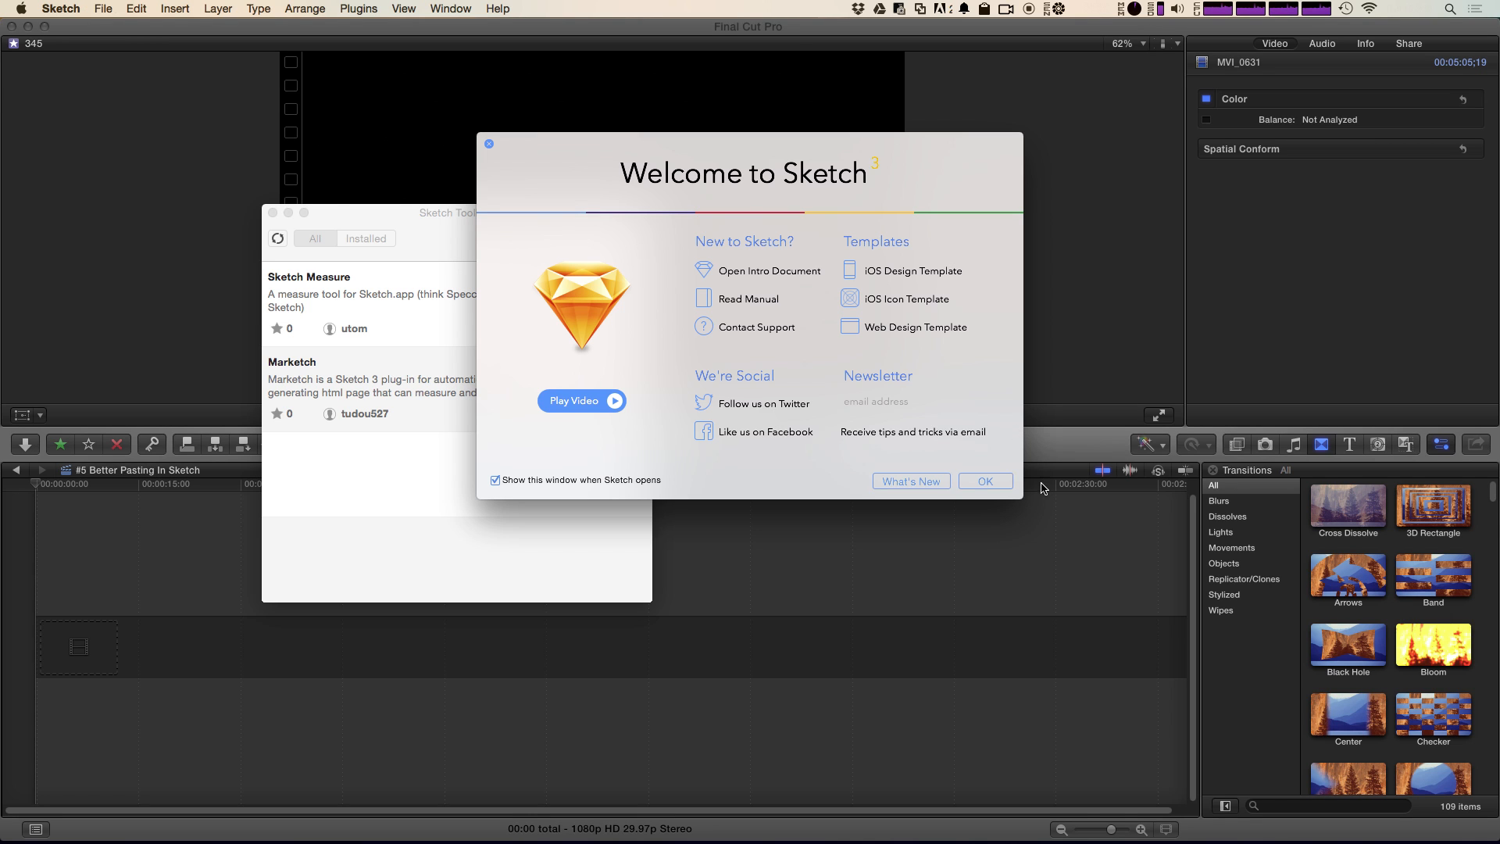
{"action": "left_click", "coordinate": [976, 481]}
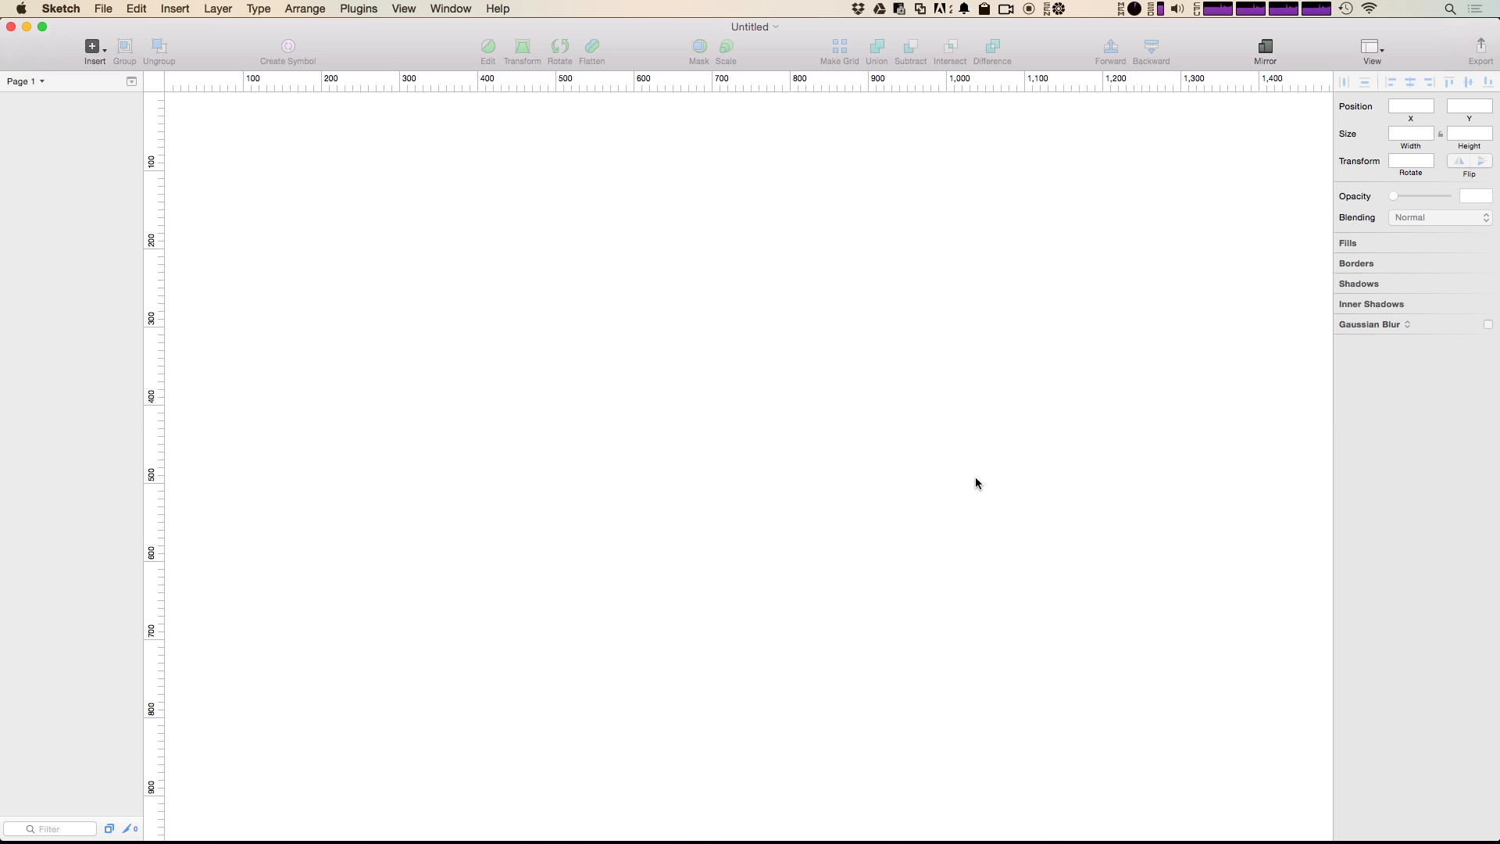
Step: Reopen the recent document LevelupSketch.sketch
{"action": "left_click", "coordinate": [79, 9]}
{"action": "mouse_move", "coordinate": [100, 6]}
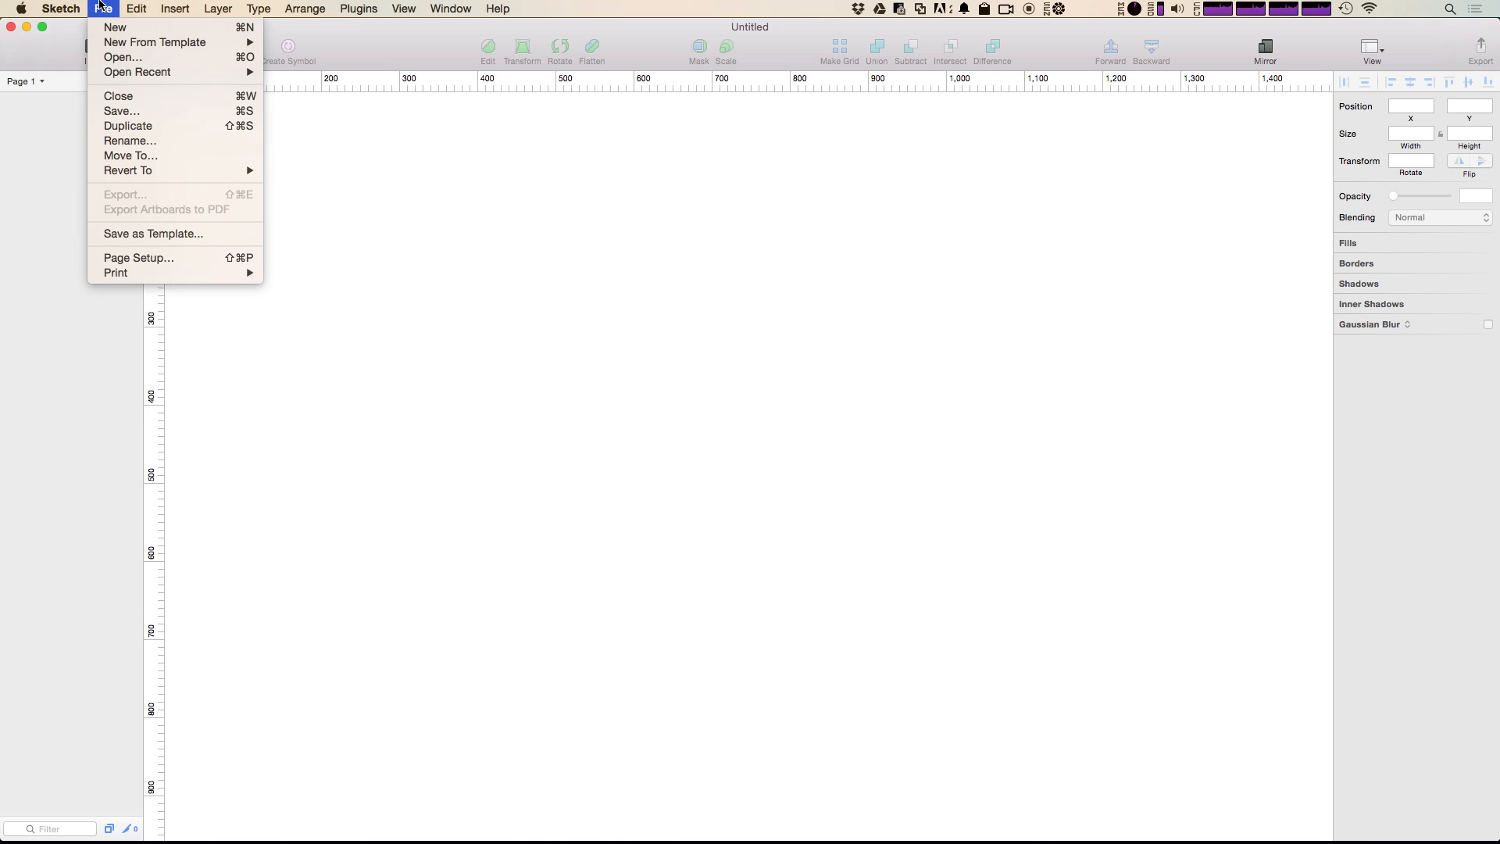
{"action": "mouse_move", "coordinate": [157, 71]}
{"action": "left_click", "coordinate": [353, 70]}
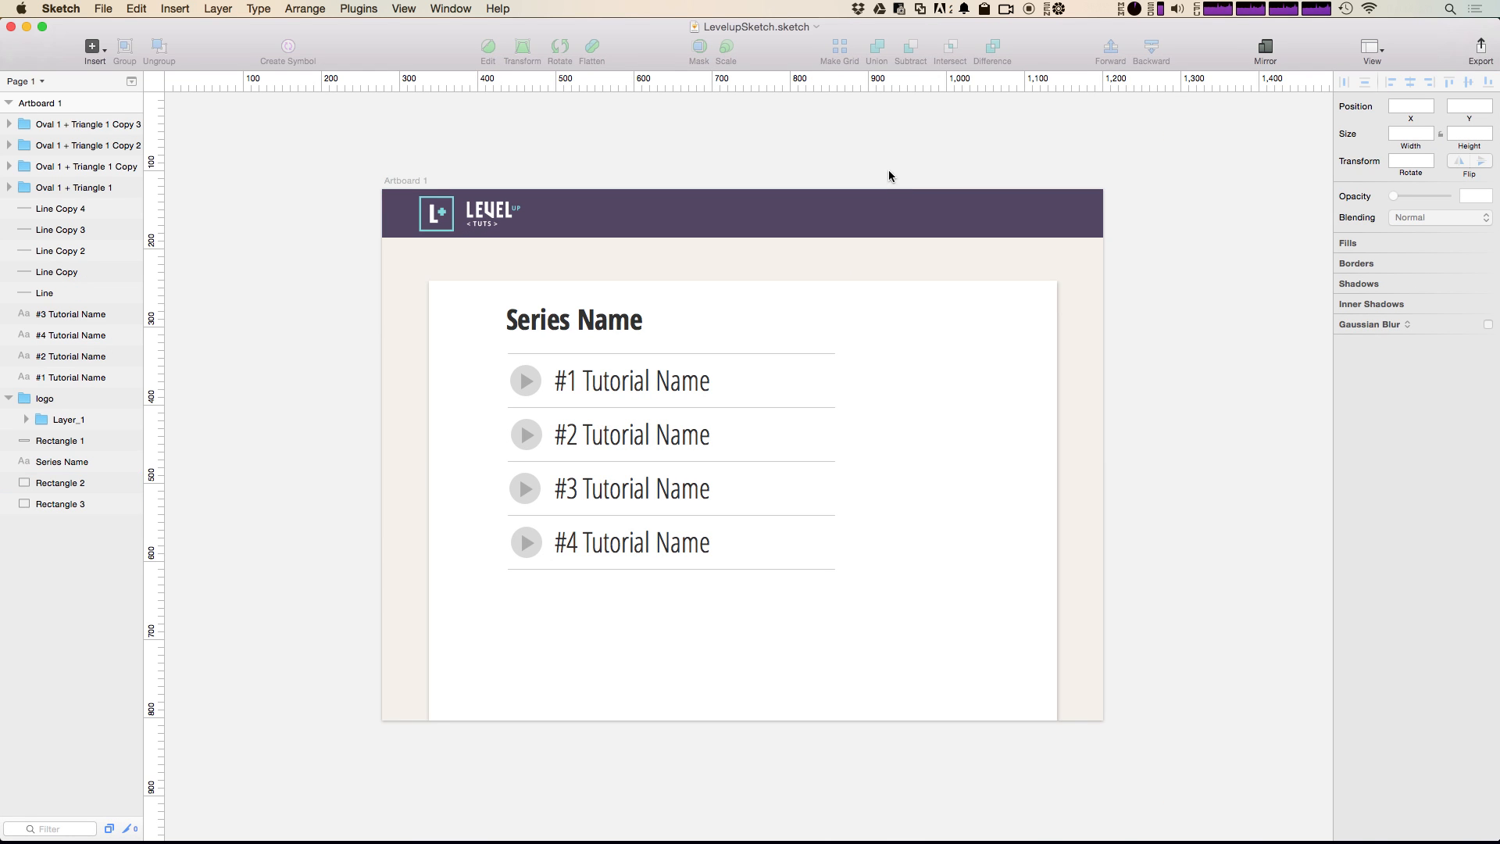
{"action": "left_click", "coordinate": [887, 205]}
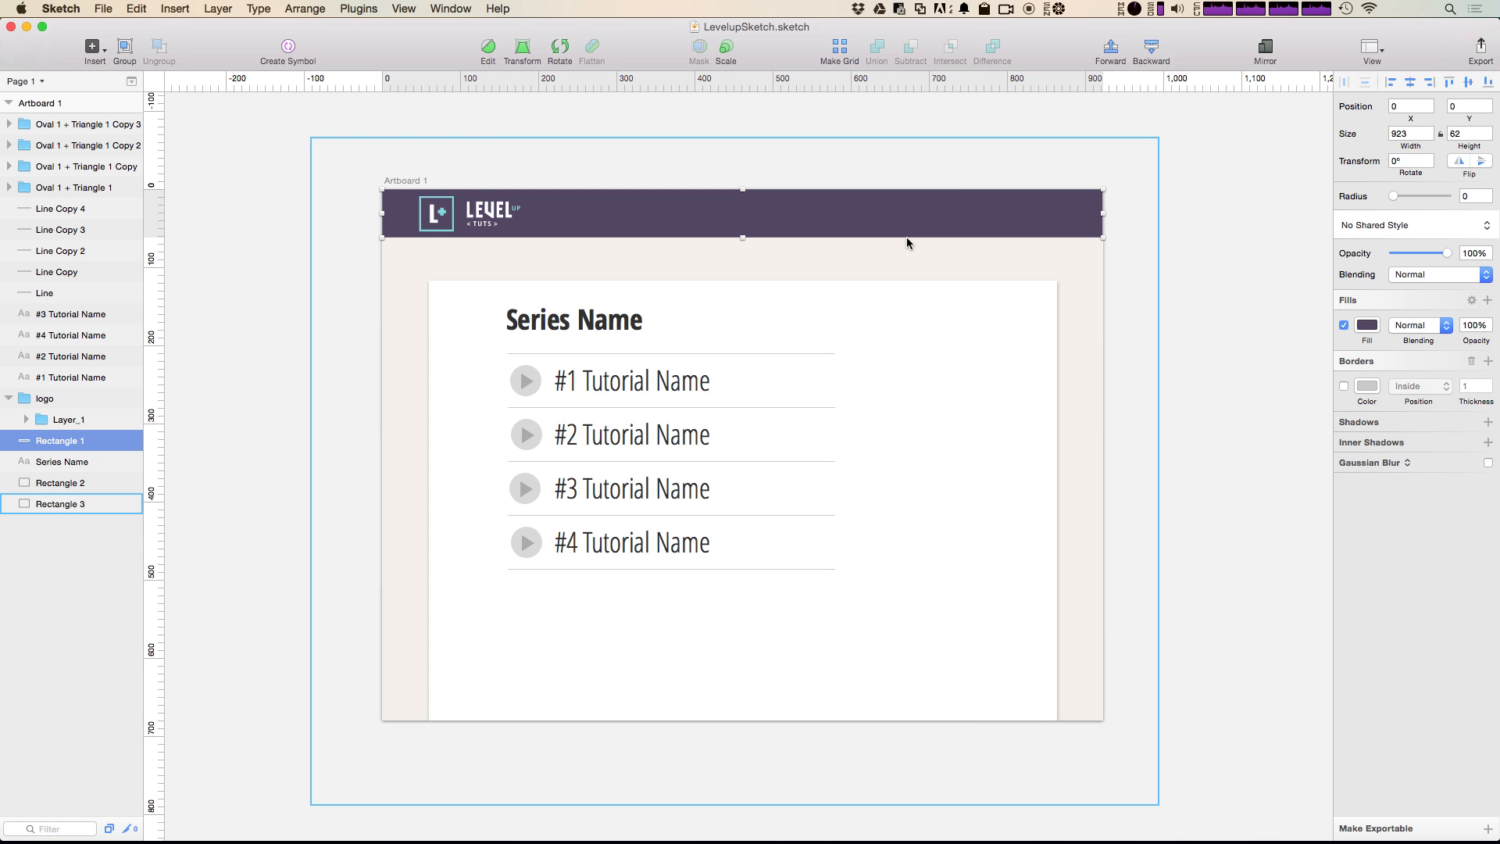
{"action": "key", "text": "ctrl+shift+2"}
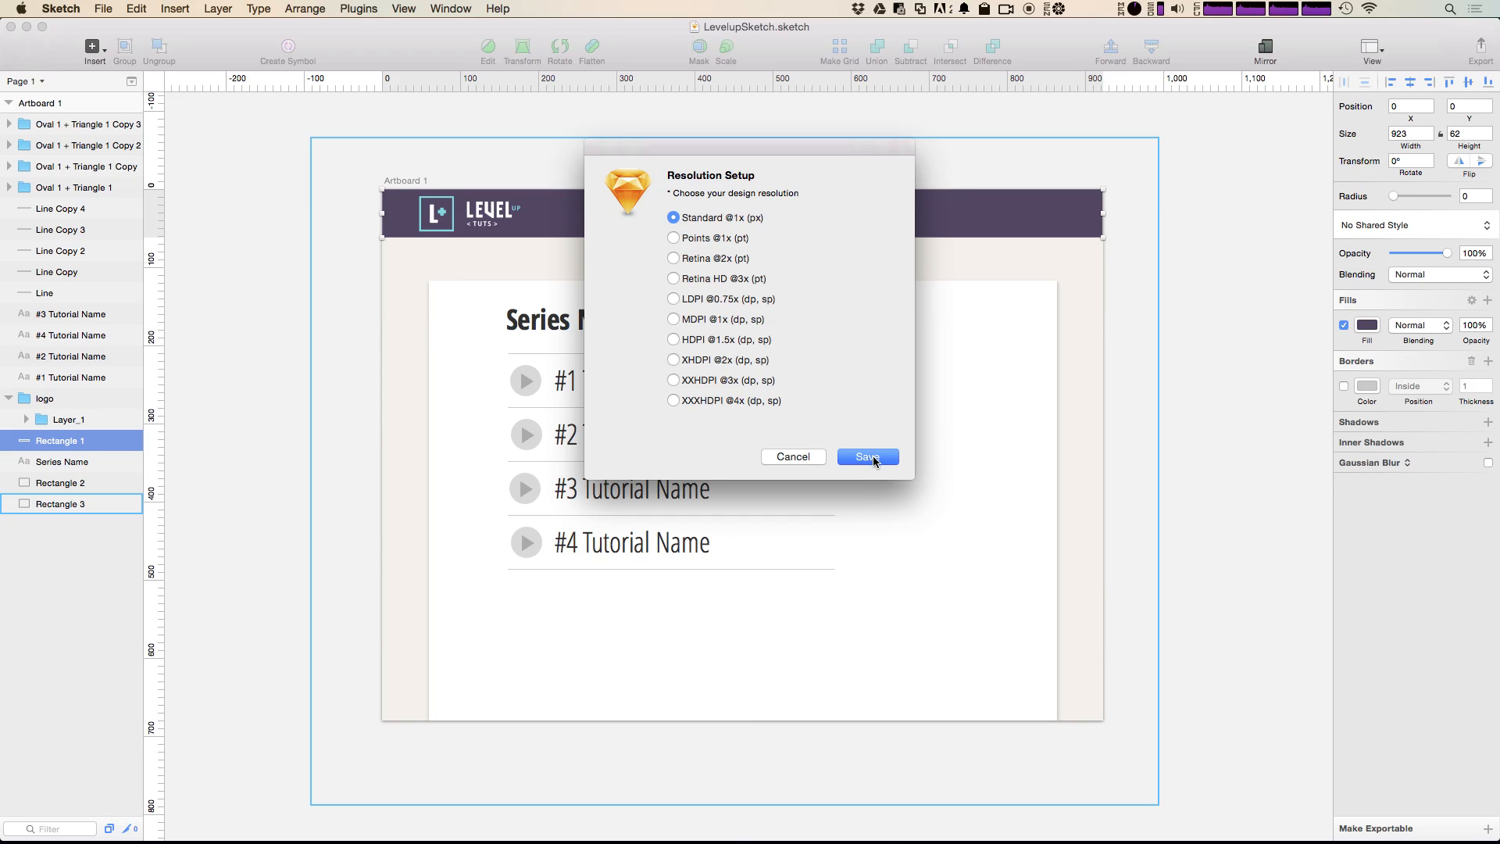
{"action": "left_click", "coordinate": [874, 458]}
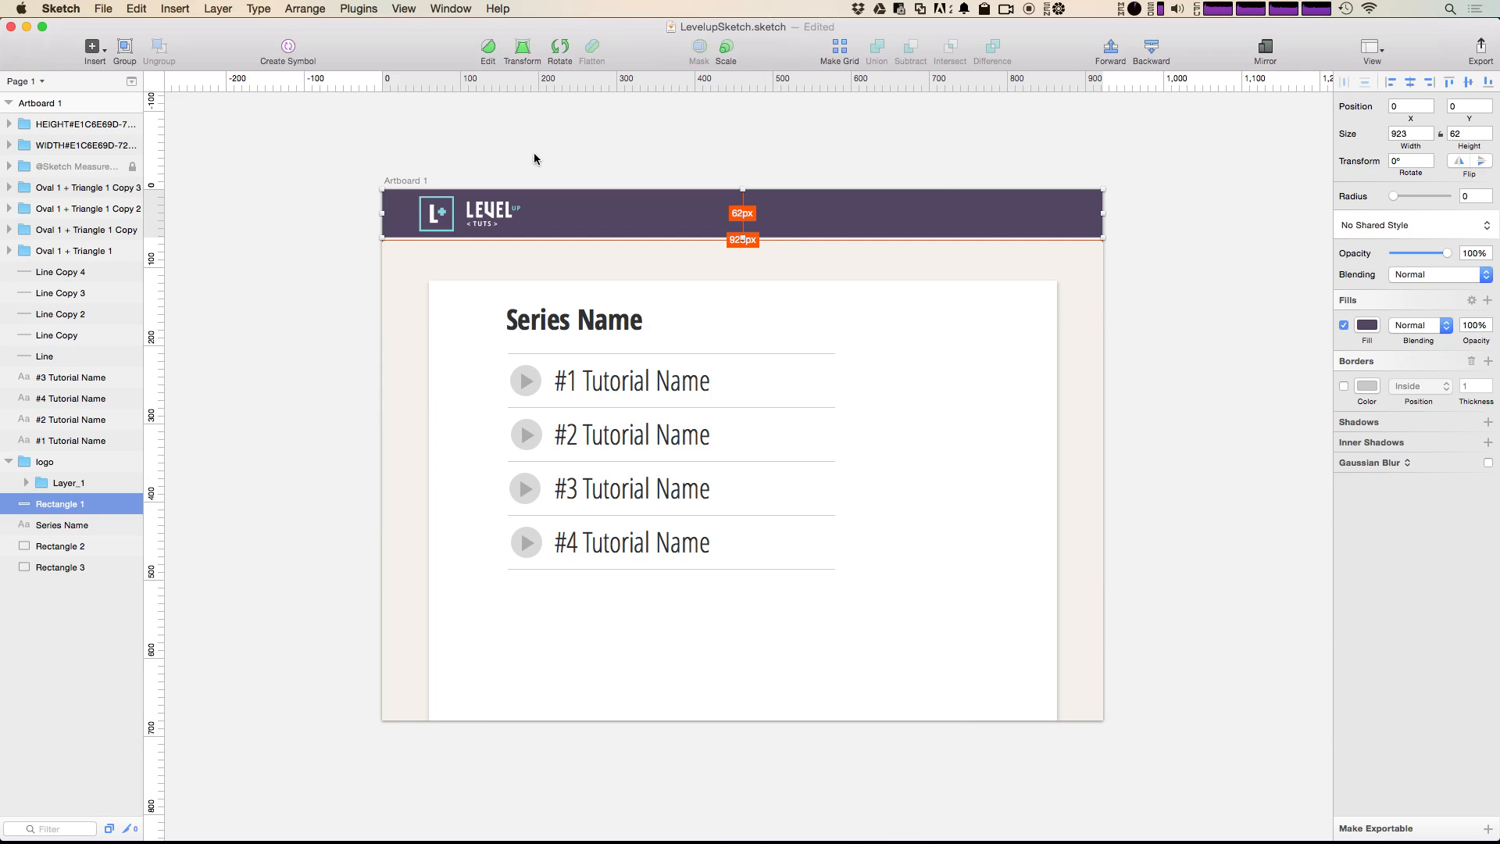
Step: Move the header bar's height measurement to the right so it clears the width label
{"action": "key", "text": "super+plus"}
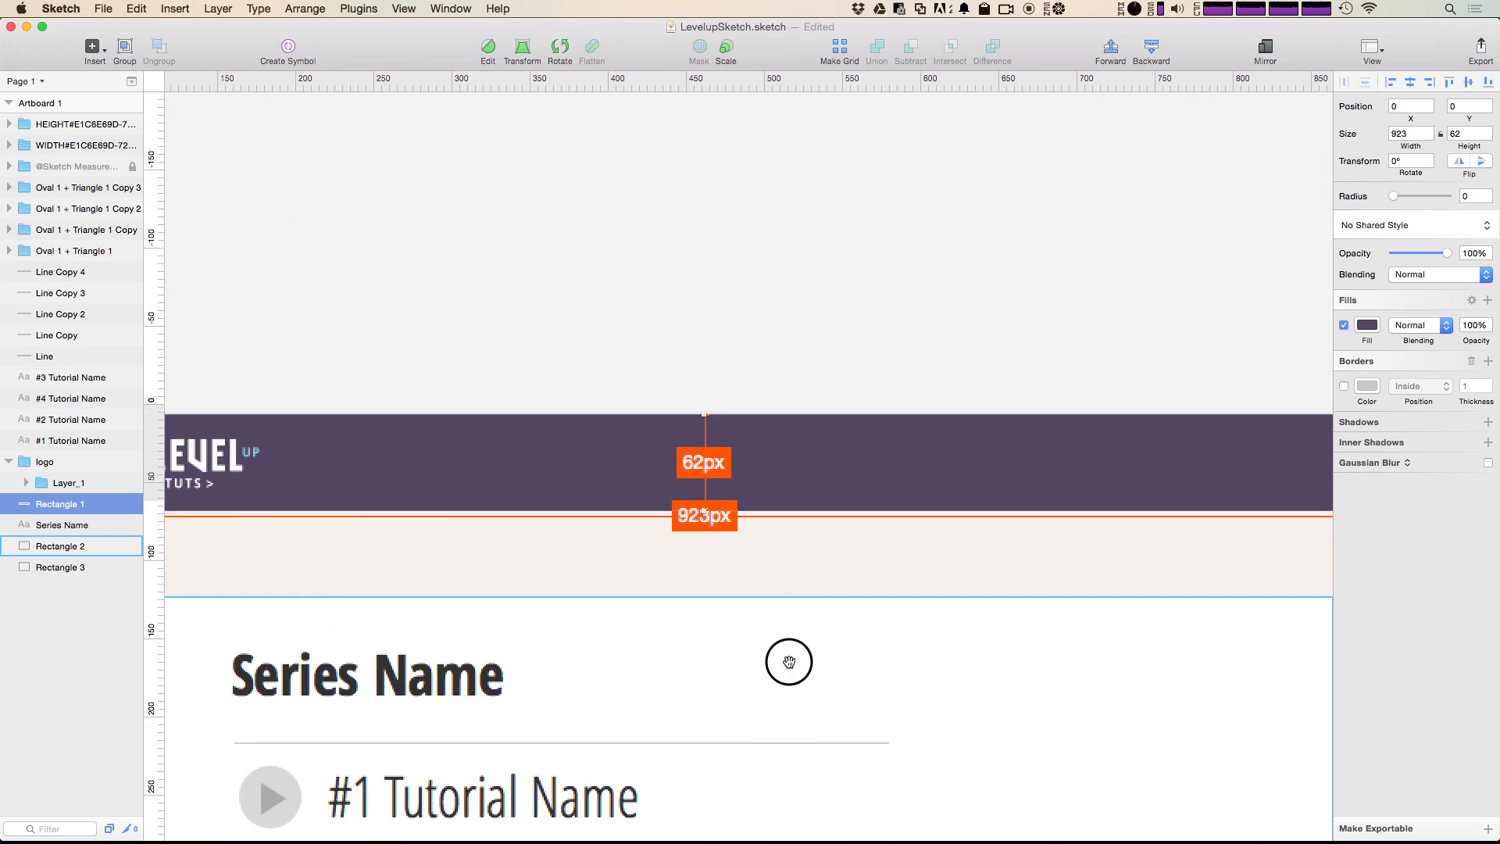
{"action": "left_click_drag", "start_coordinate": [1012, 598], "coordinate": [925, 571]}
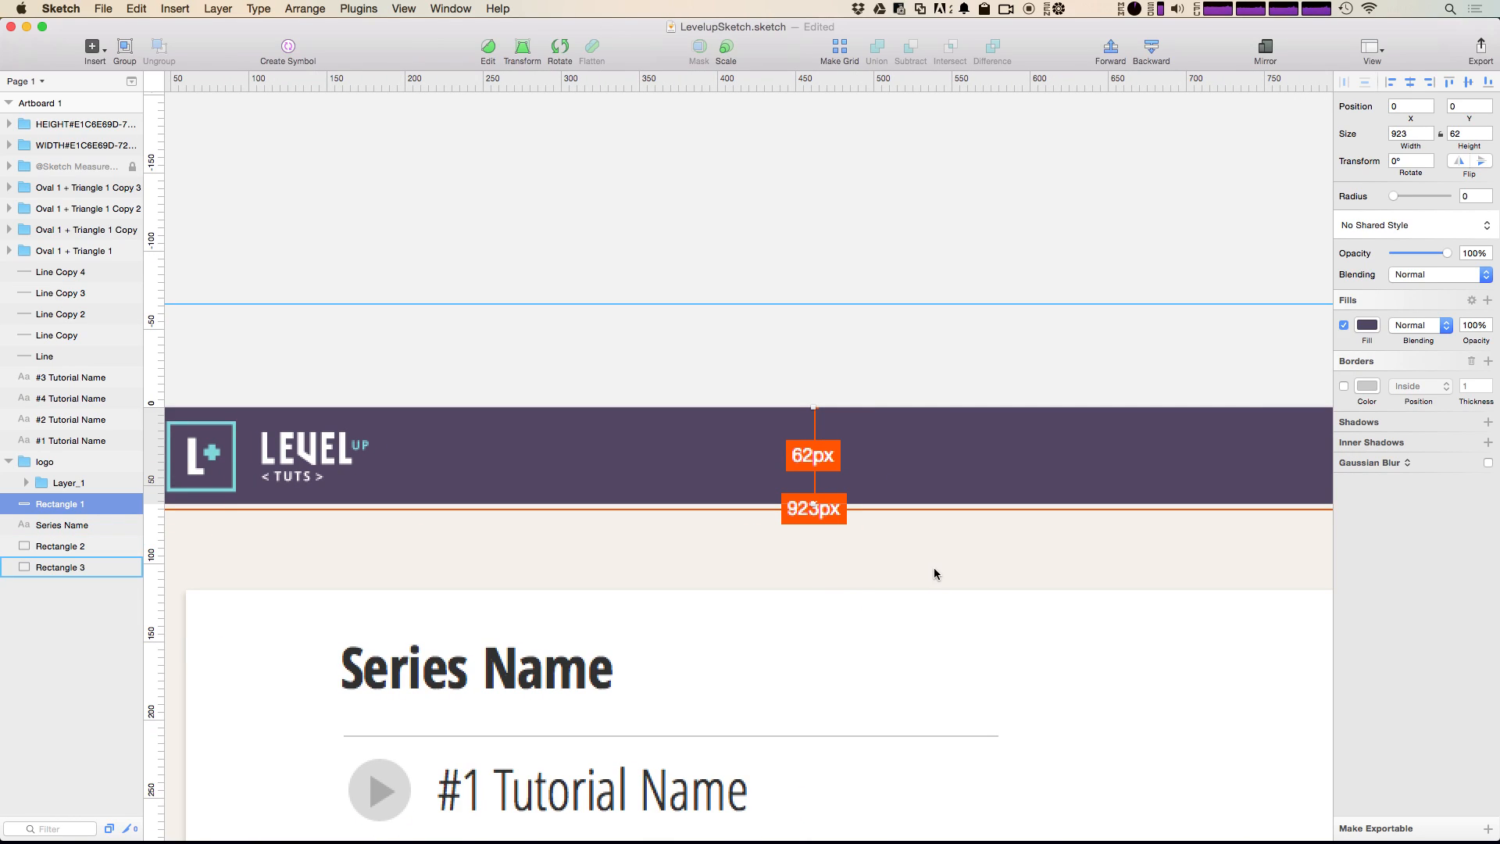
{"action": "left_click", "coordinate": [812, 455]}
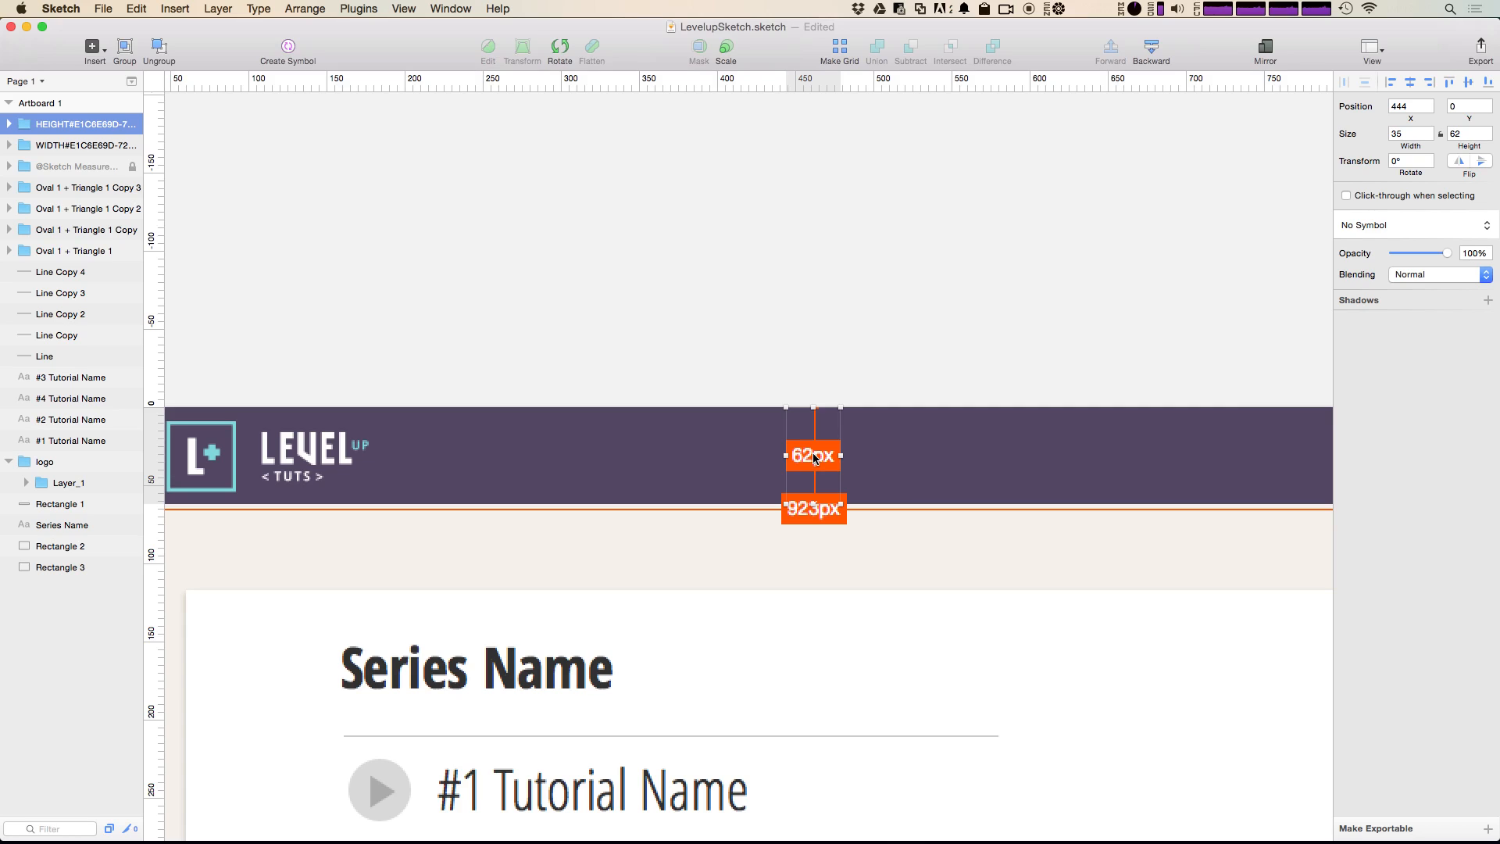
{"action": "left_click", "coordinate": [812, 509]}
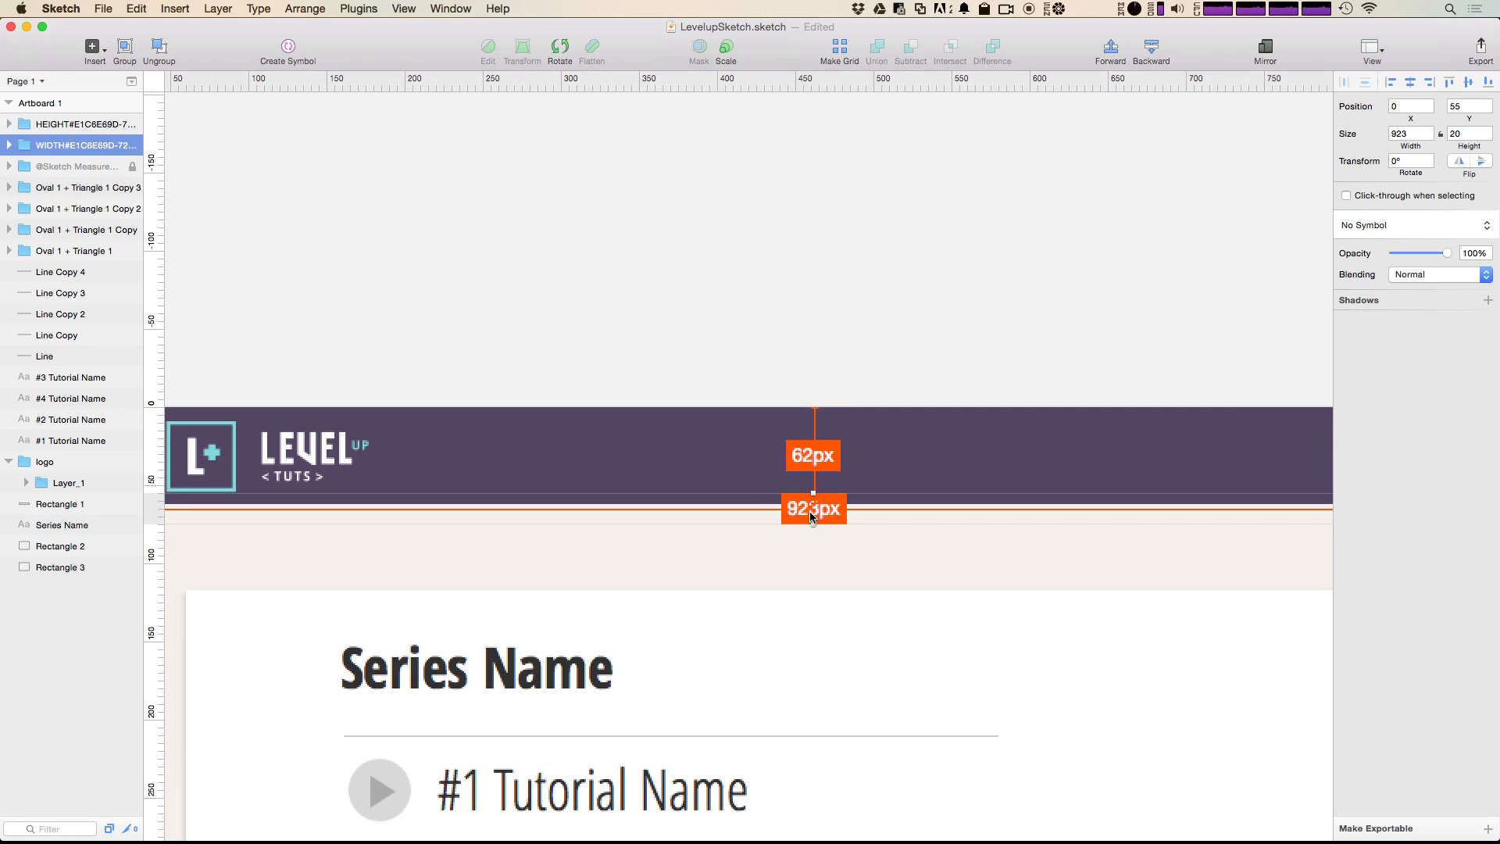
{"action": "left_click", "coordinate": [821, 466]}
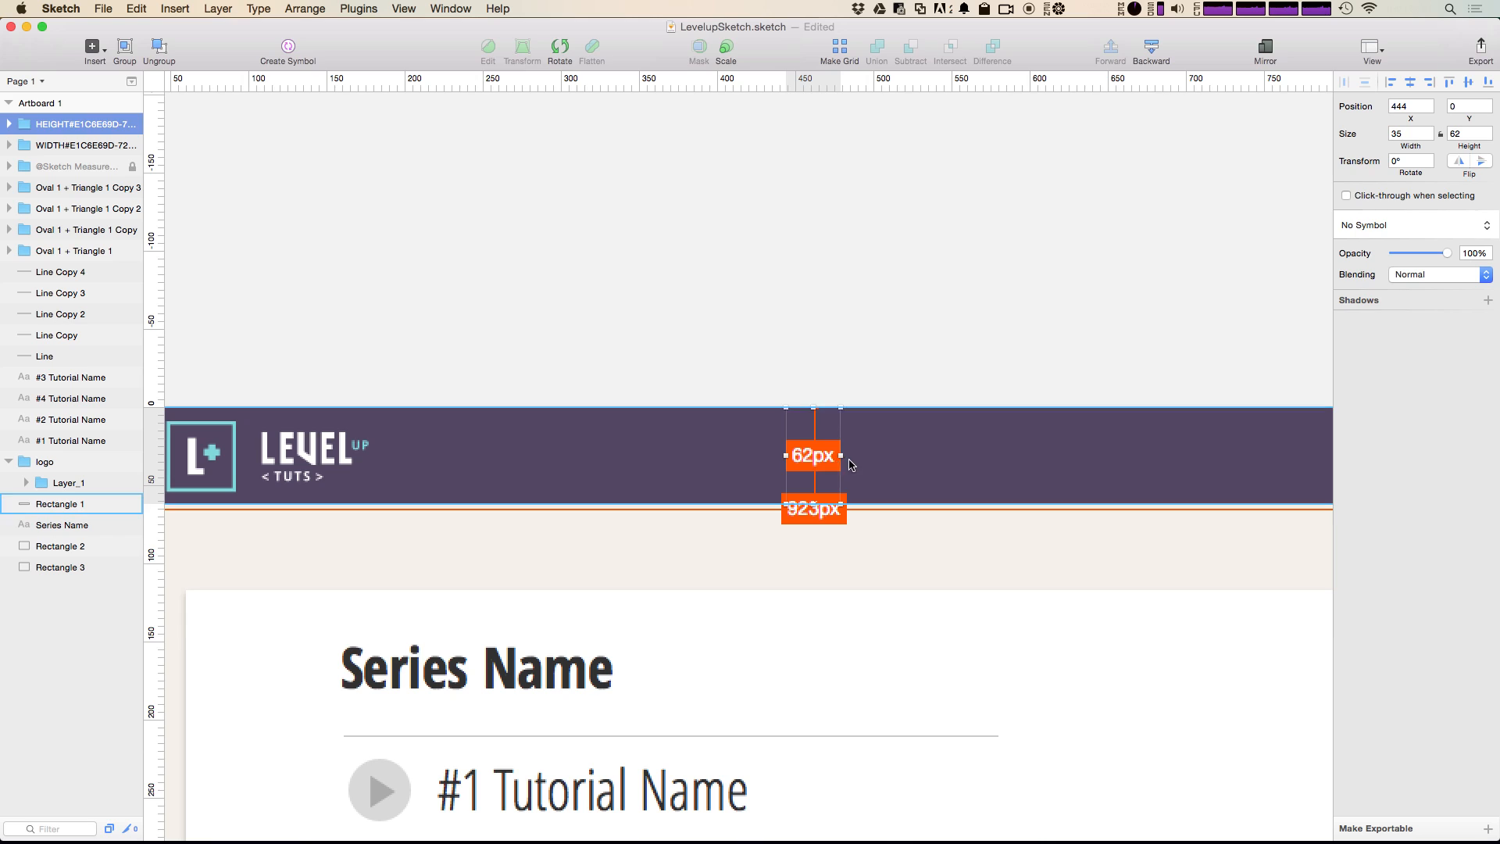
{"action": "left_click_drag", "start_coordinate": [817, 458], "coordinate": [906, 445]}
{"action": "left_click", "coordinate": [924, 378]}
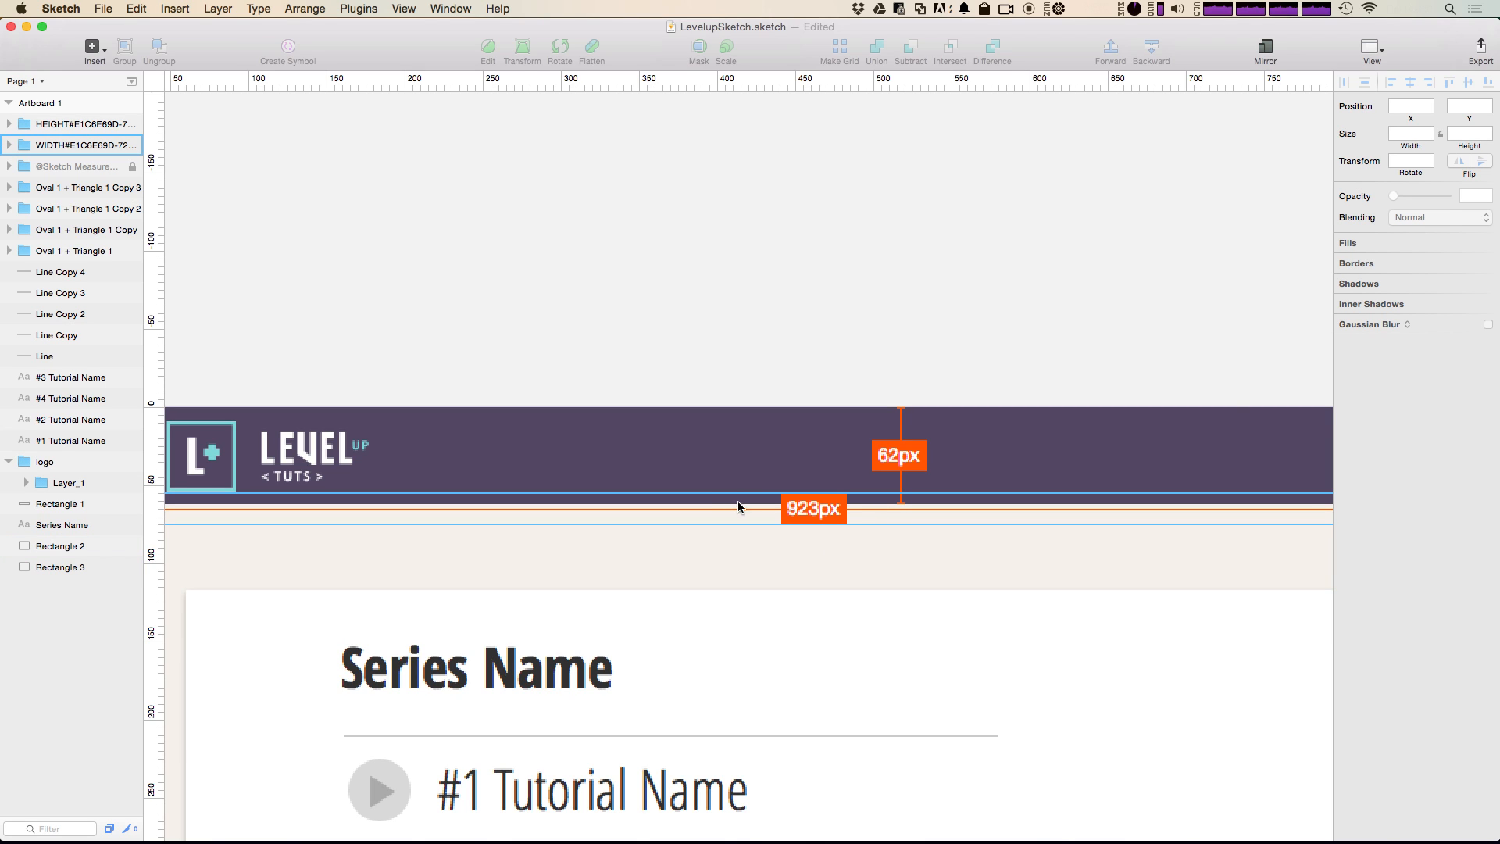
Step: Delete the width measurement beneath the header bar
{"action": "left_click", "coordinate": [833, 511]}
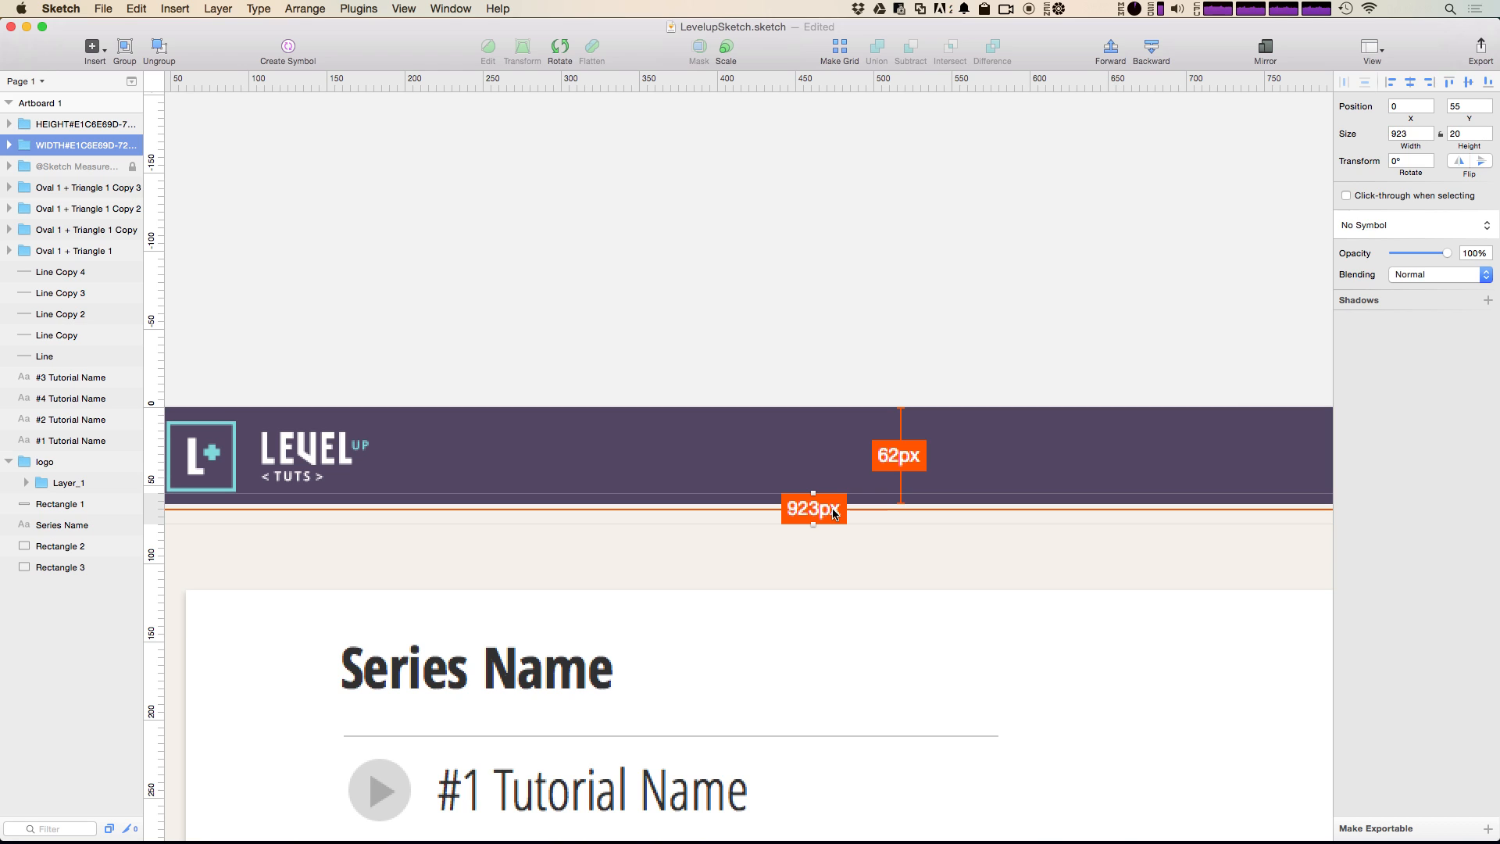
{"action": "mouse_move", "coordinate": [626, 820]}
{"action": "key", "text": "Delete"}
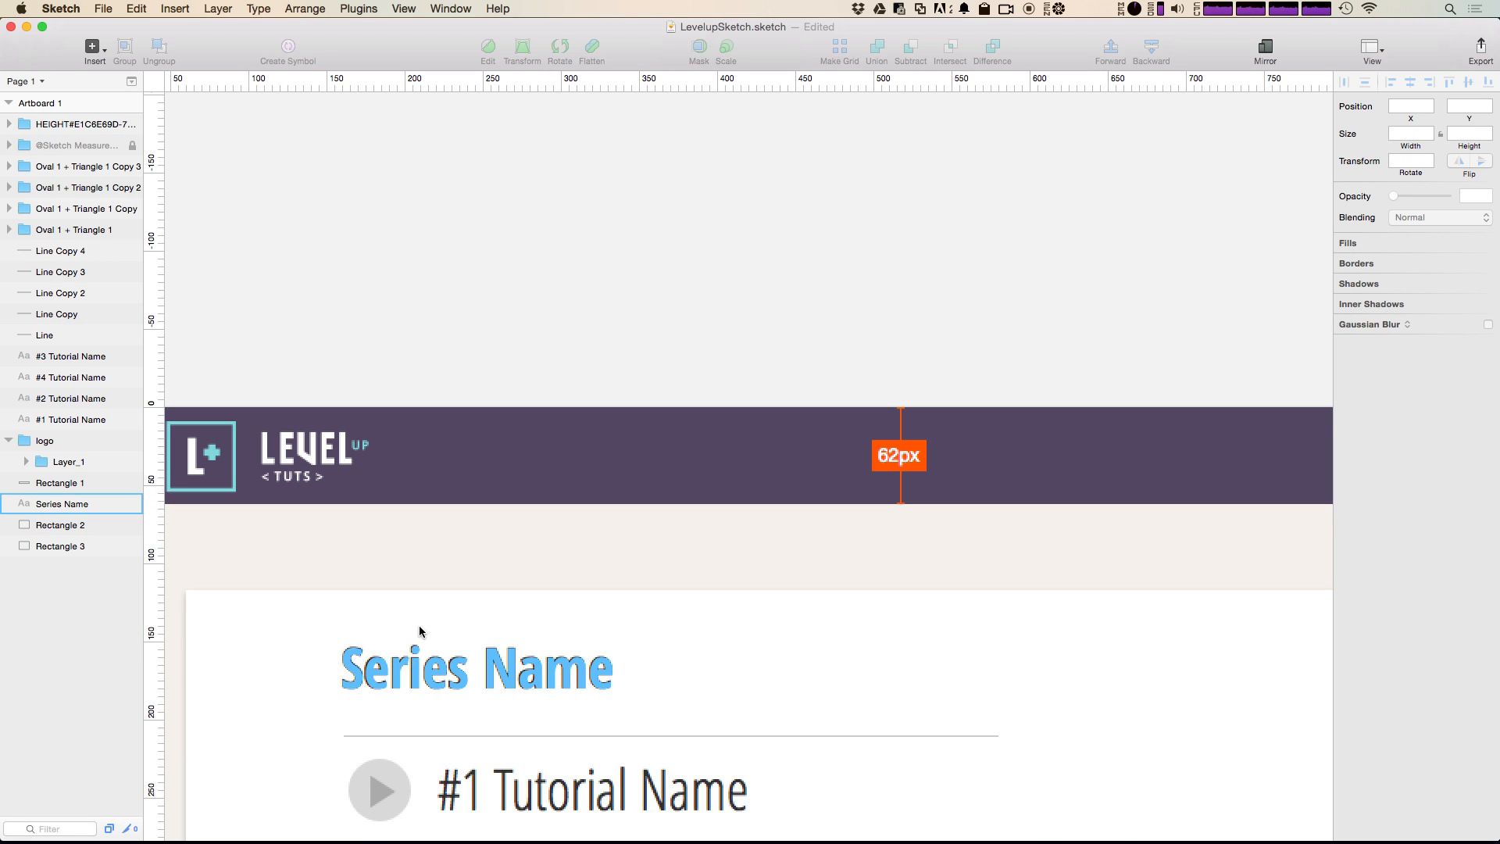
Step: Add width and height measurements to the logo group in the header
{"action": "left_click", "coordinate": [341, 455]}
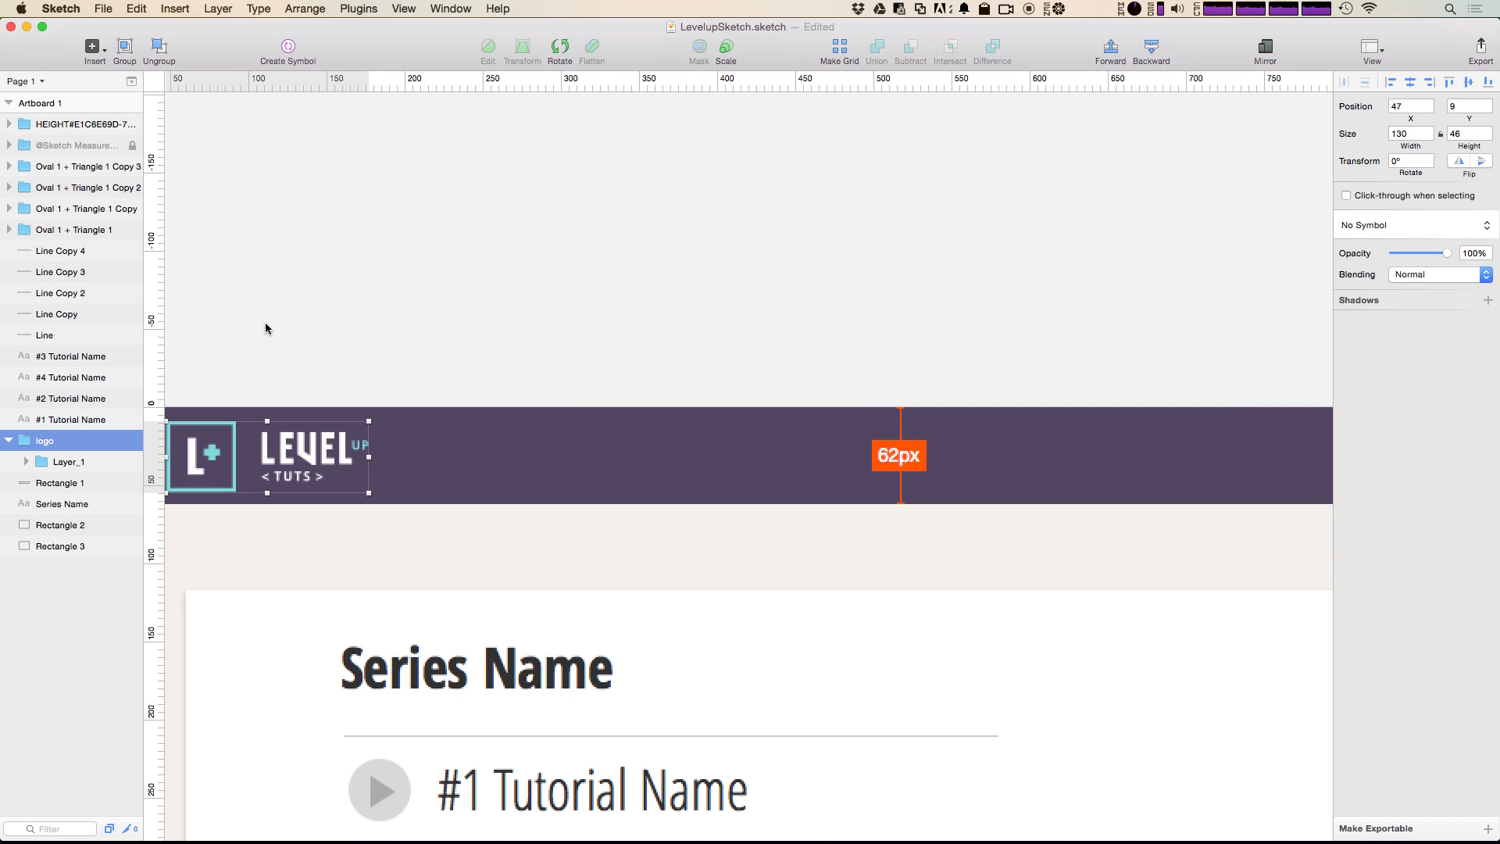
{"action": "key", "text": "ctrl+shift+2"}
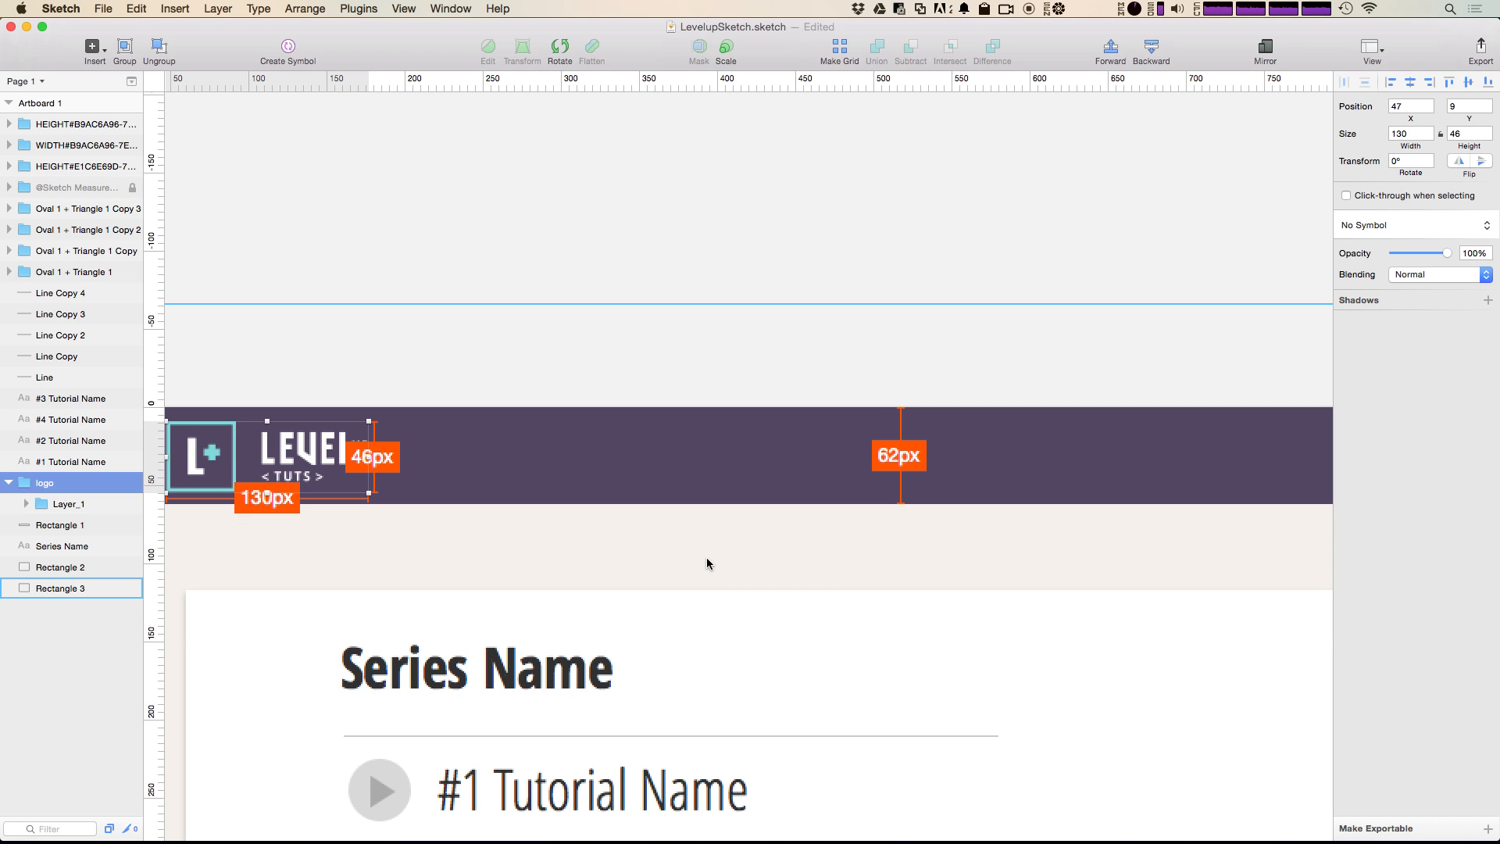
{"action": "left_click", "coordinate": [724, 592]}
Step: Lock Rectangle 2 and Rectangle 3, and add a horizontal spacing measurement between the first play icon and the "#1 Tutorial Name" text
{"action": "left_click_drag", "start_coordinate": [753, 700], "coordinate": [794, 372]}
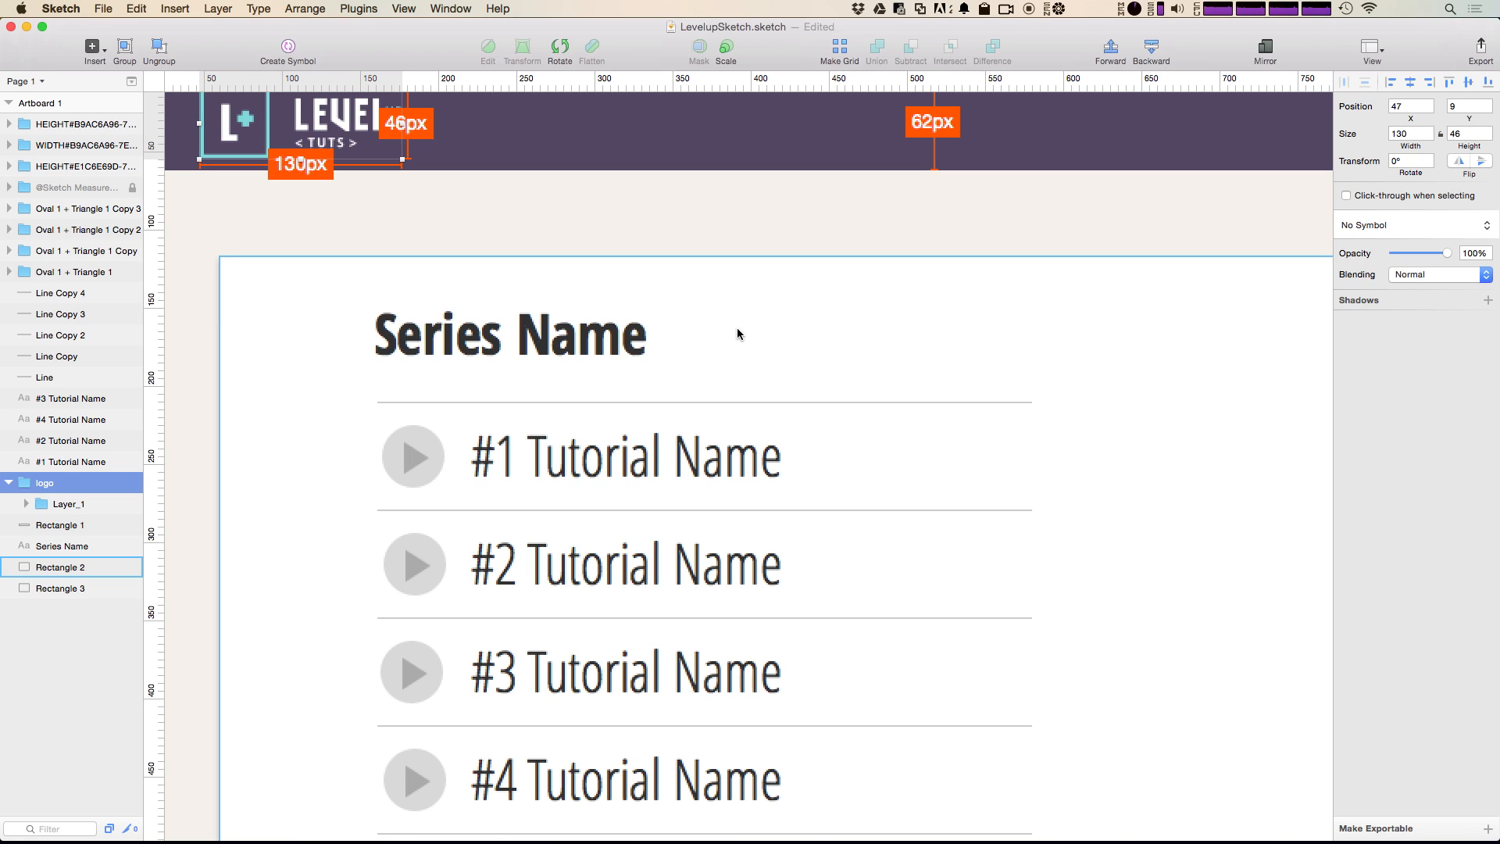
{"action": "left_click", "coordinate": [397, 474]}
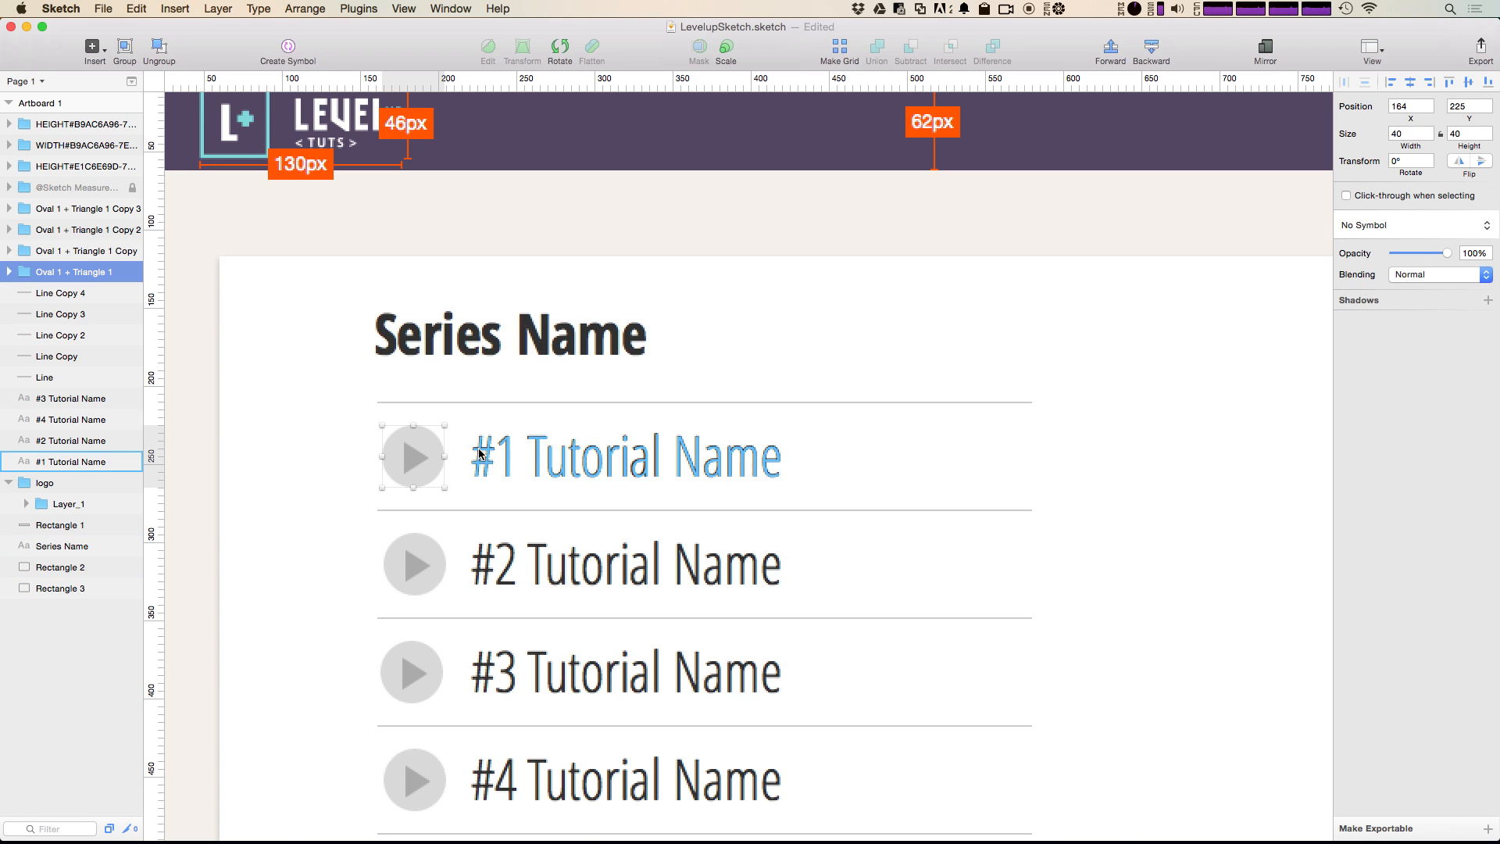
{"action": "left_click", "coordinate": [507, 465], "text": "shift"}
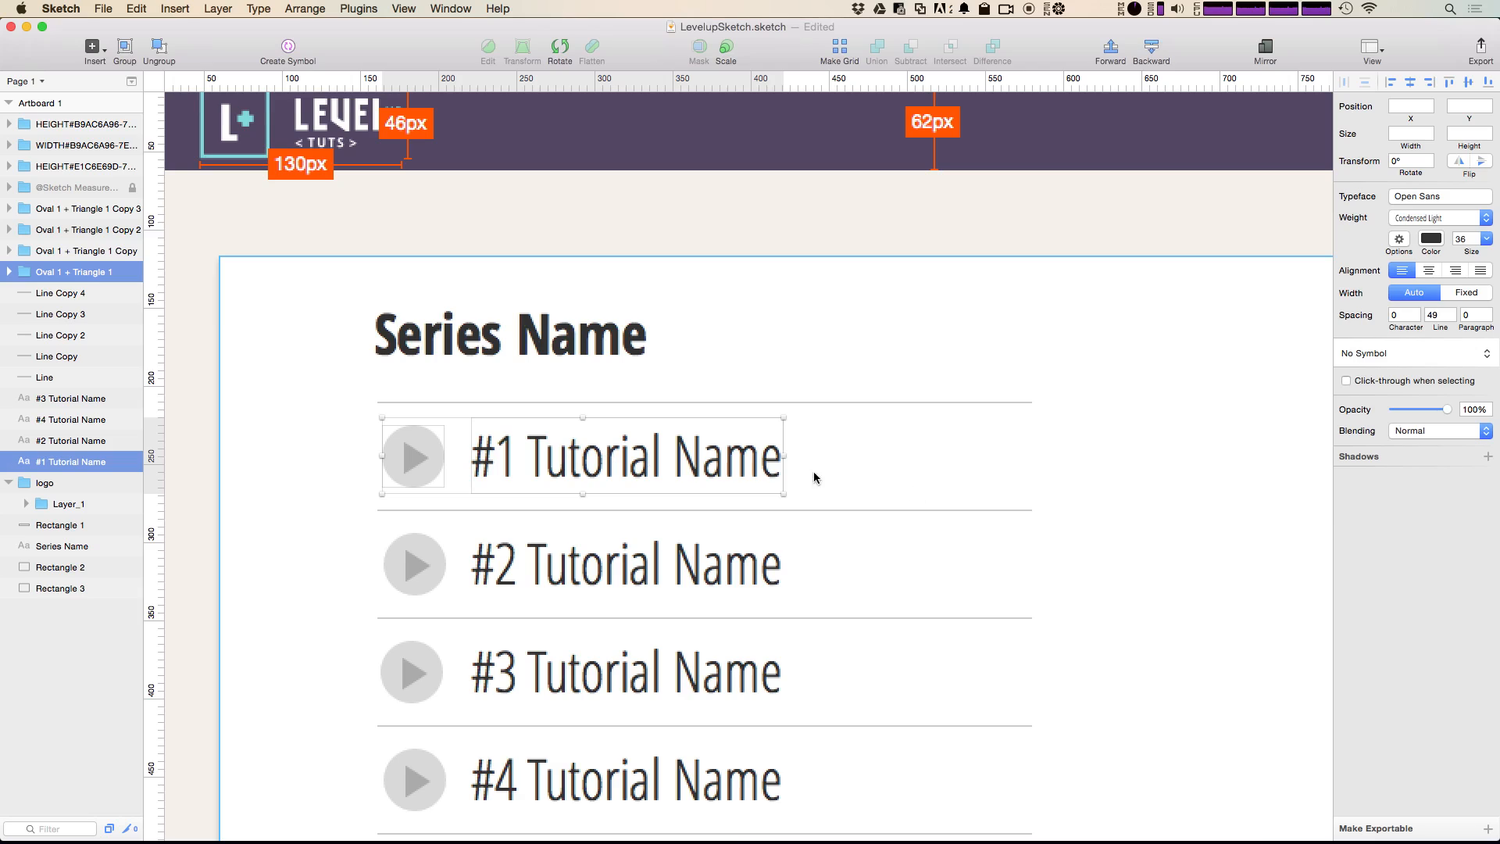
{"action": "left_click_drag", "start_coordinate": [894, 463], "coordinate": [300, 458]}
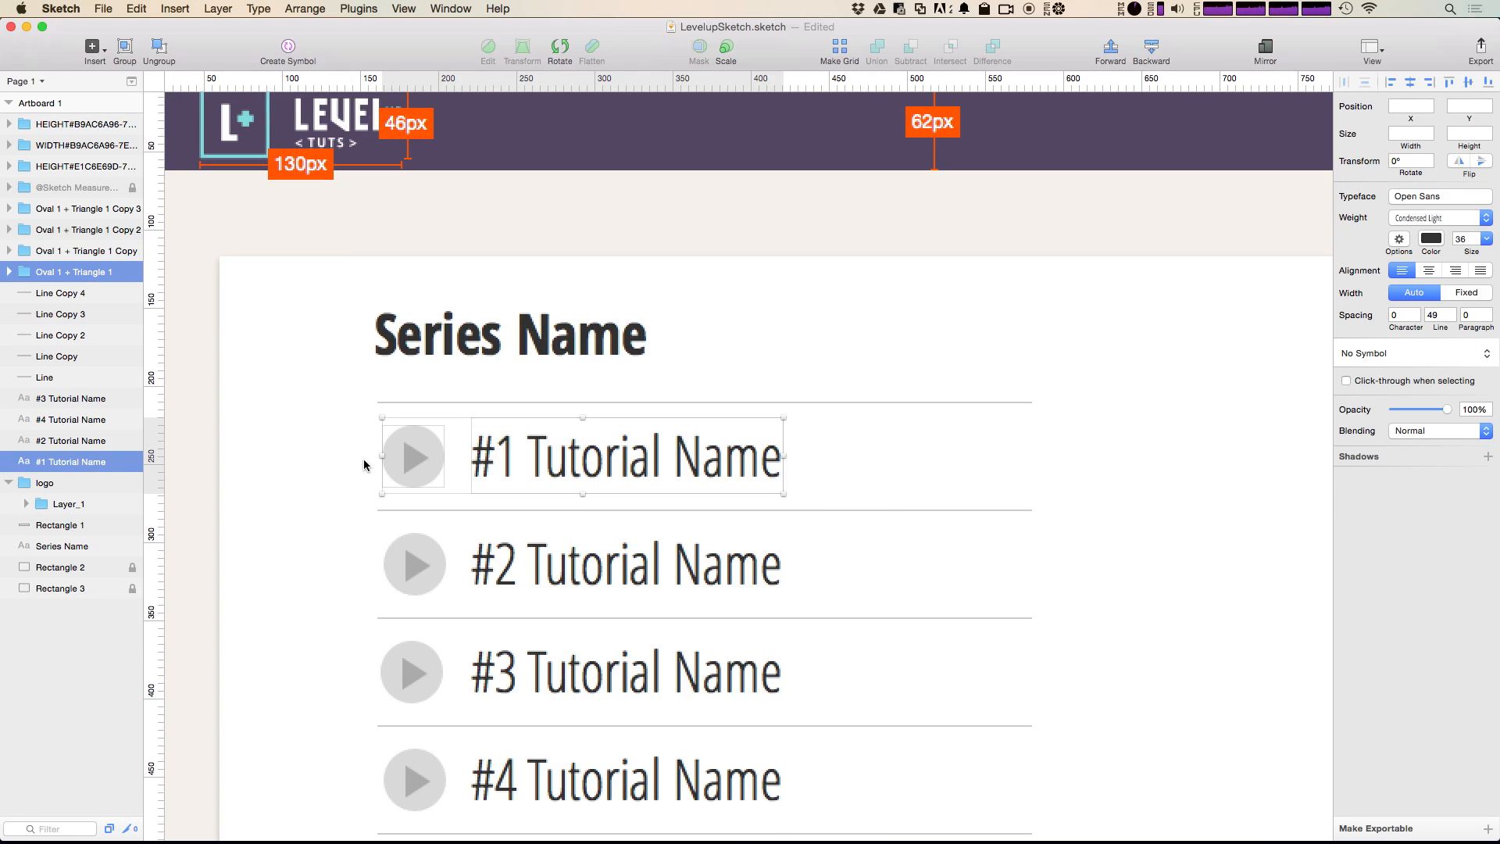
{"action": "key", "text": "ctrl+alt+h"}
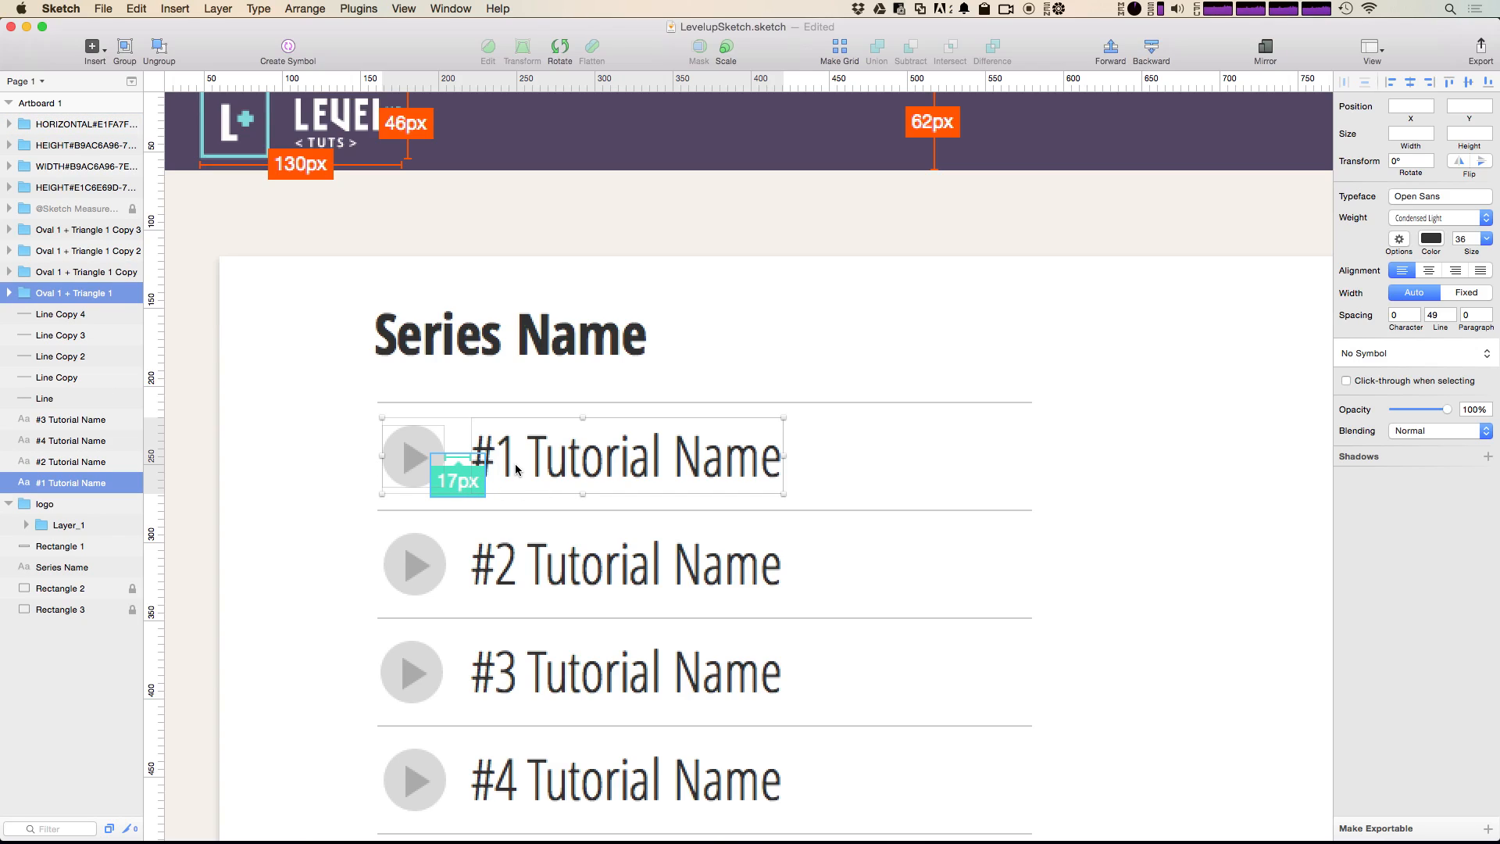
Step: Shift the "#2 Tutorial Name" text right to X 224 and add a horizontal spacing measurement between it and its play icon
{"action": "left_click", "coordinate": [607, 579]}
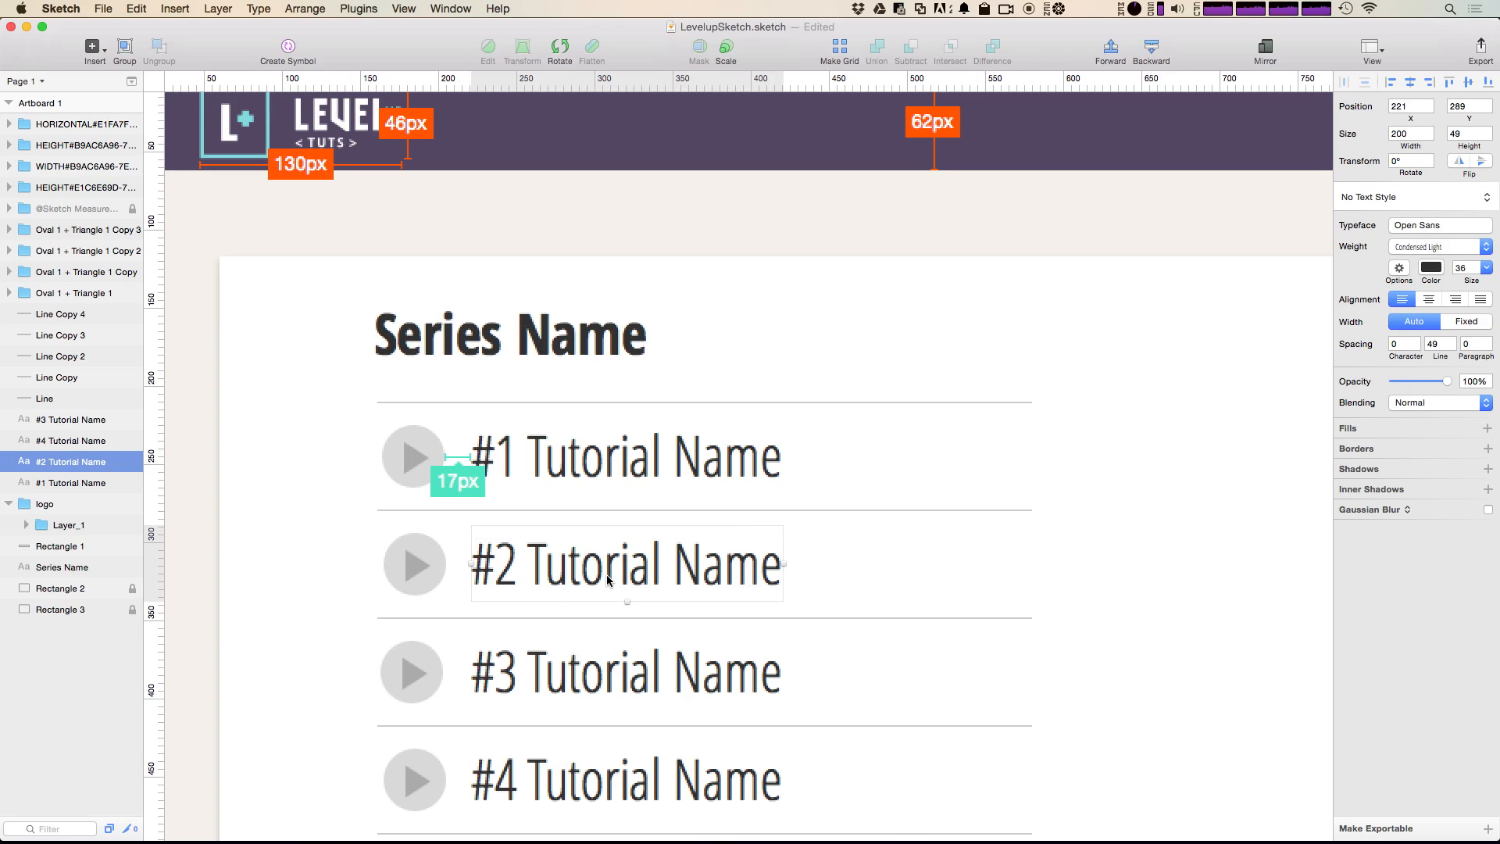
{"action": "left_click_drag", "start_coordinate": [608, 579], "coordinate": [612, 581]}
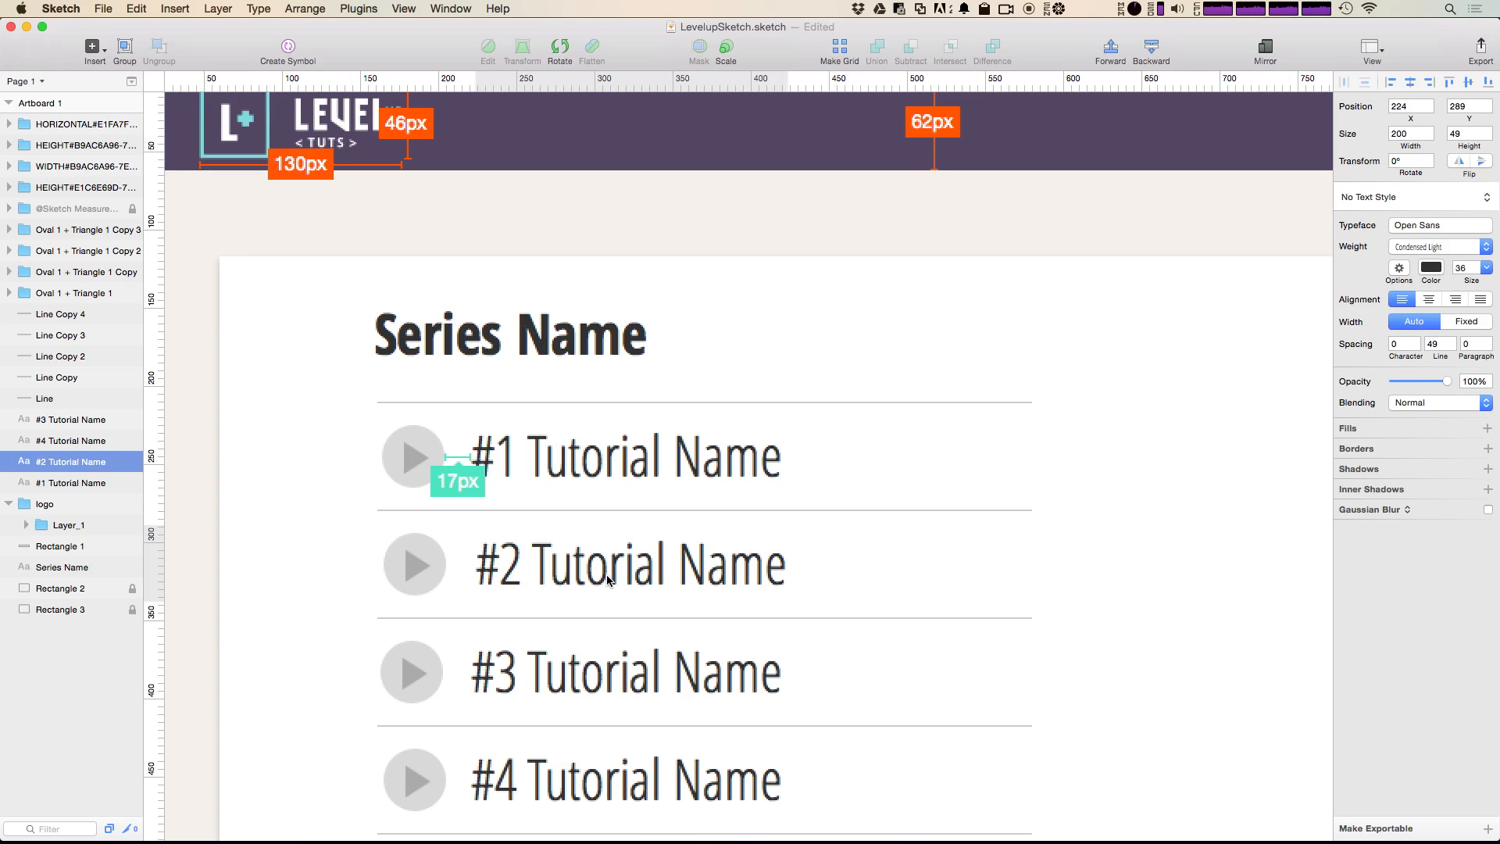
{"action": "left_click_drag", "start_coordinate": [929, 558], "coordinate": [362, 564]}
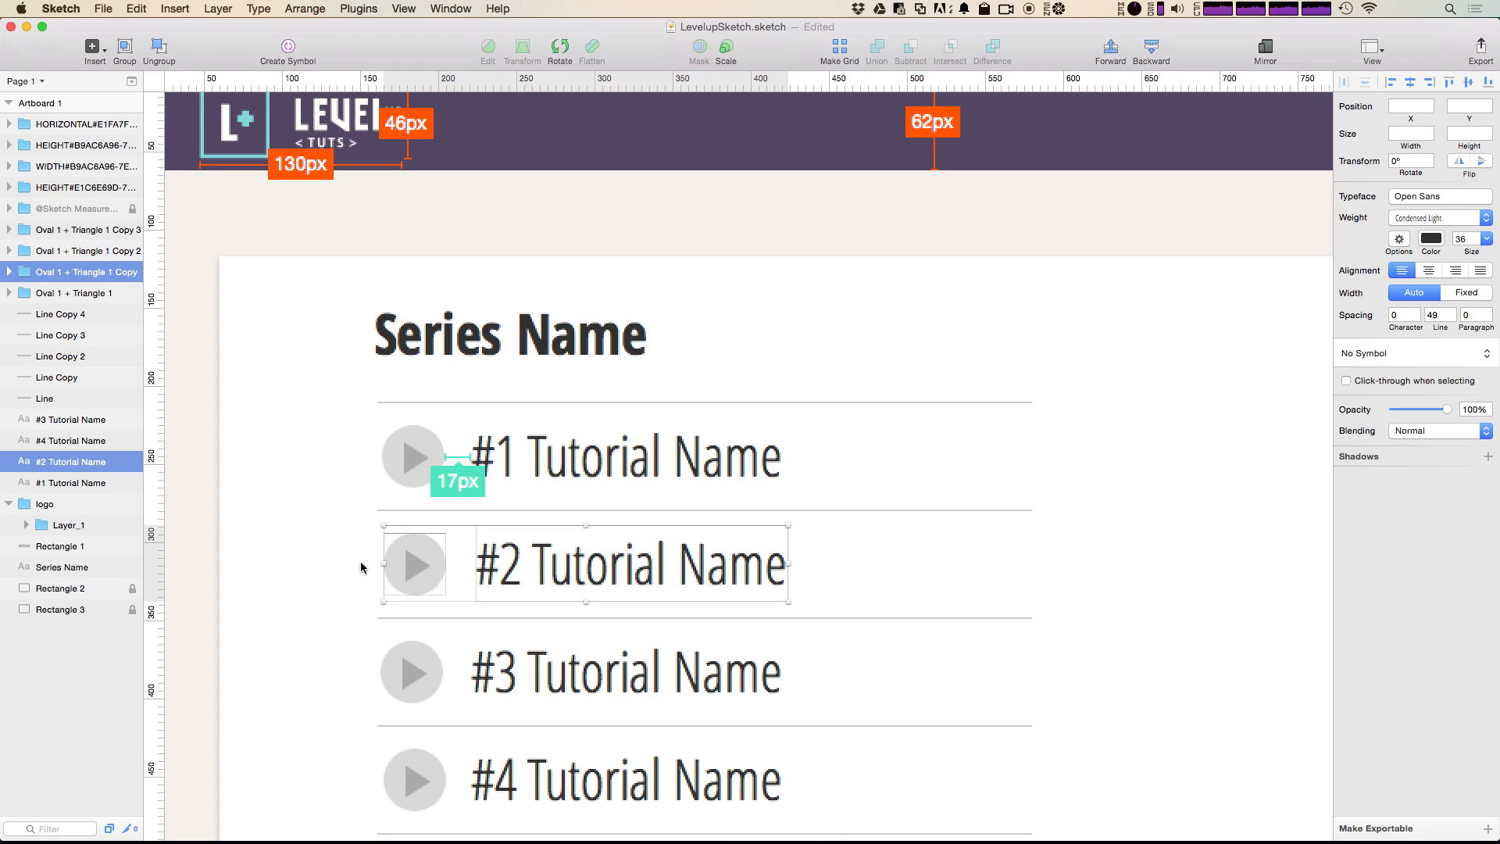
{"action": "key", "text": "ctrl+shift+3"}
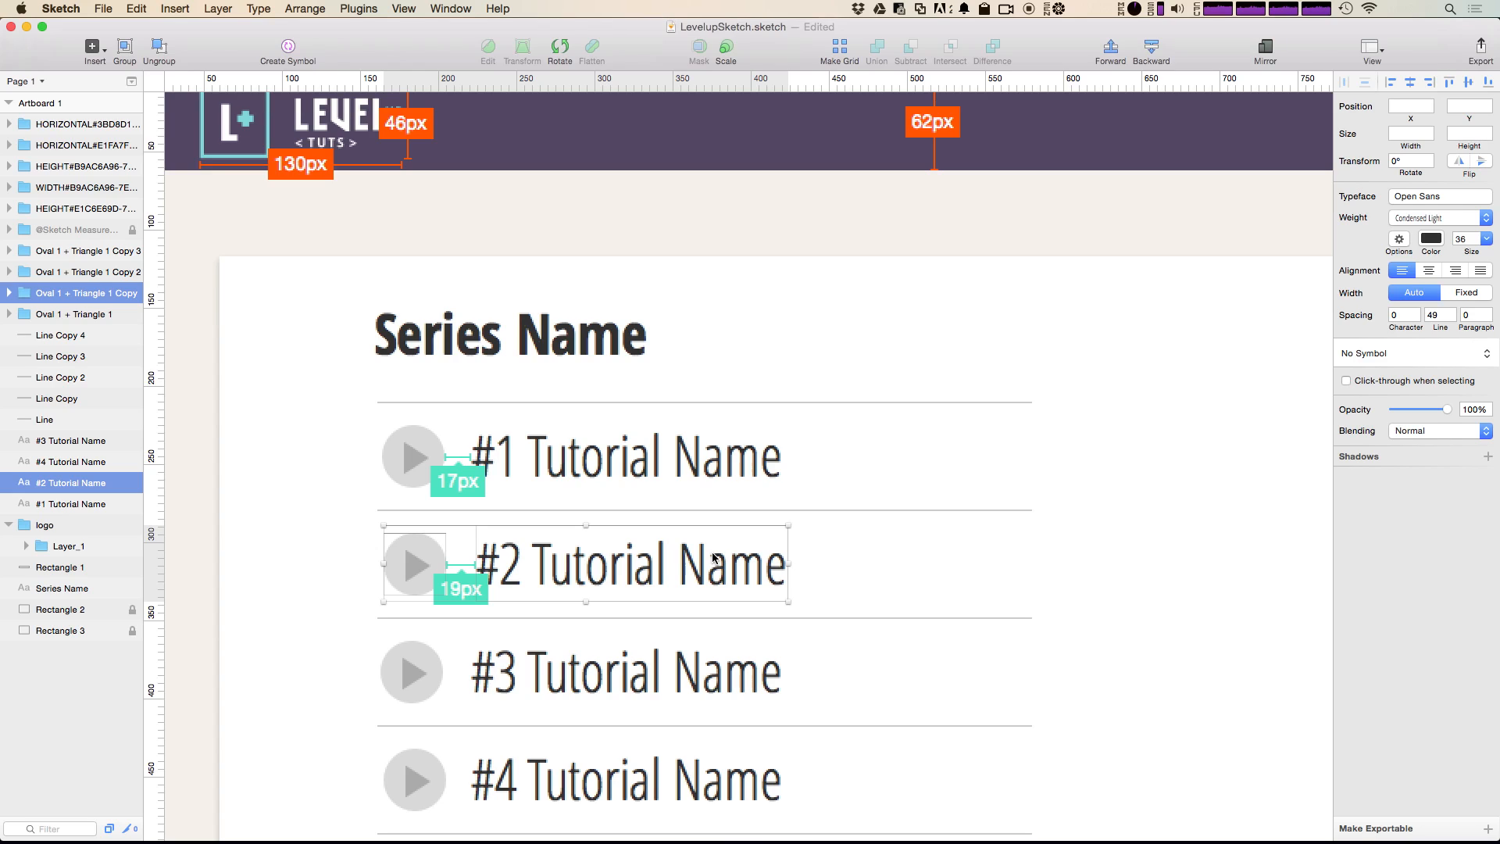
Step: Undo the second row's spacing measurement and text move, and clear the selection
{"action": "key", "text": "super+z"}
{"action": "key", "text": "super+z"}
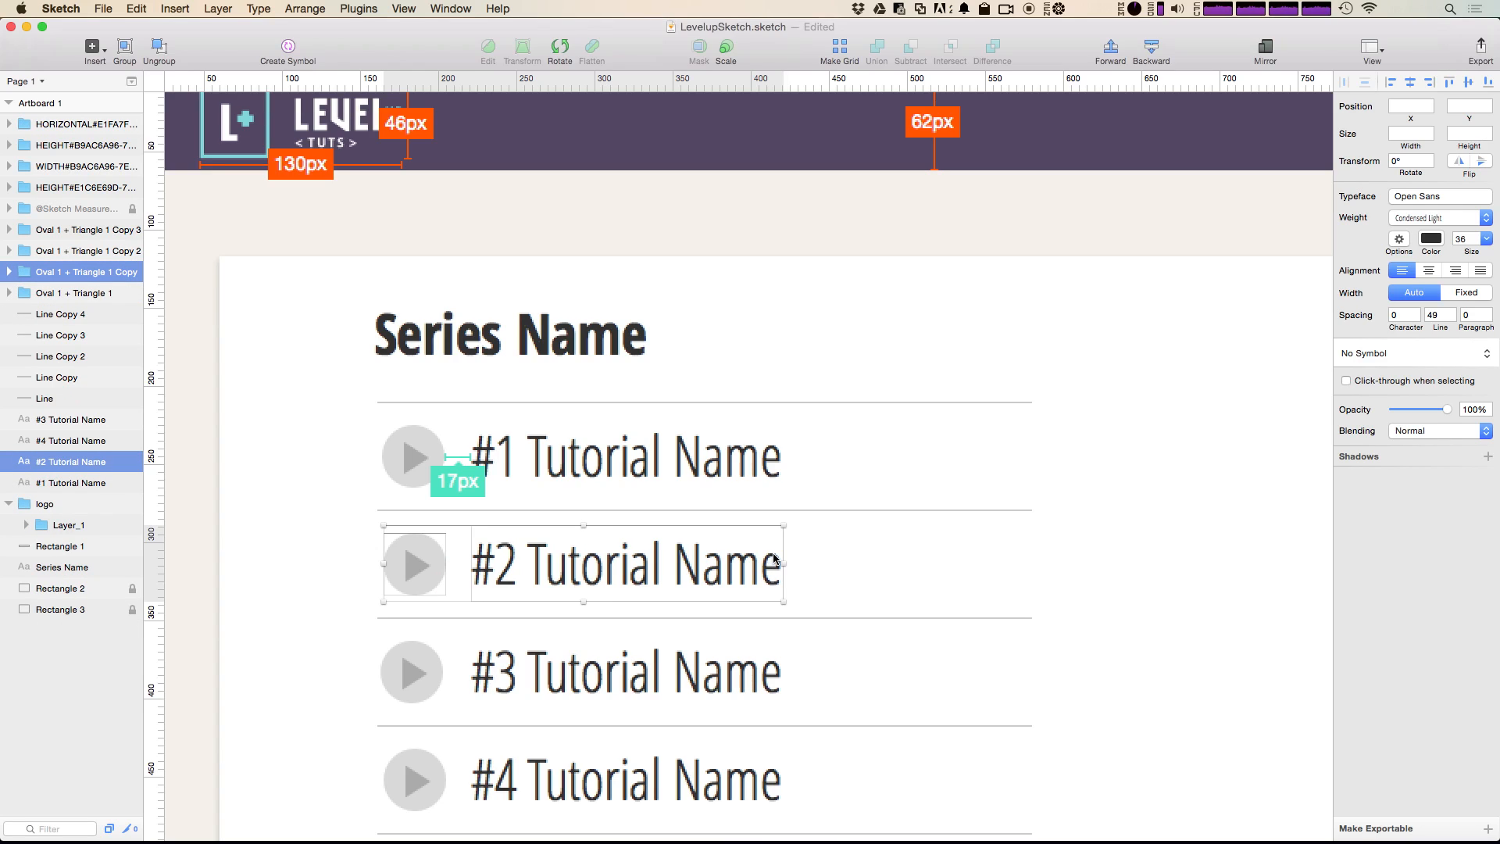
{"action": "left_click", "coordinate": [1117, 578]}
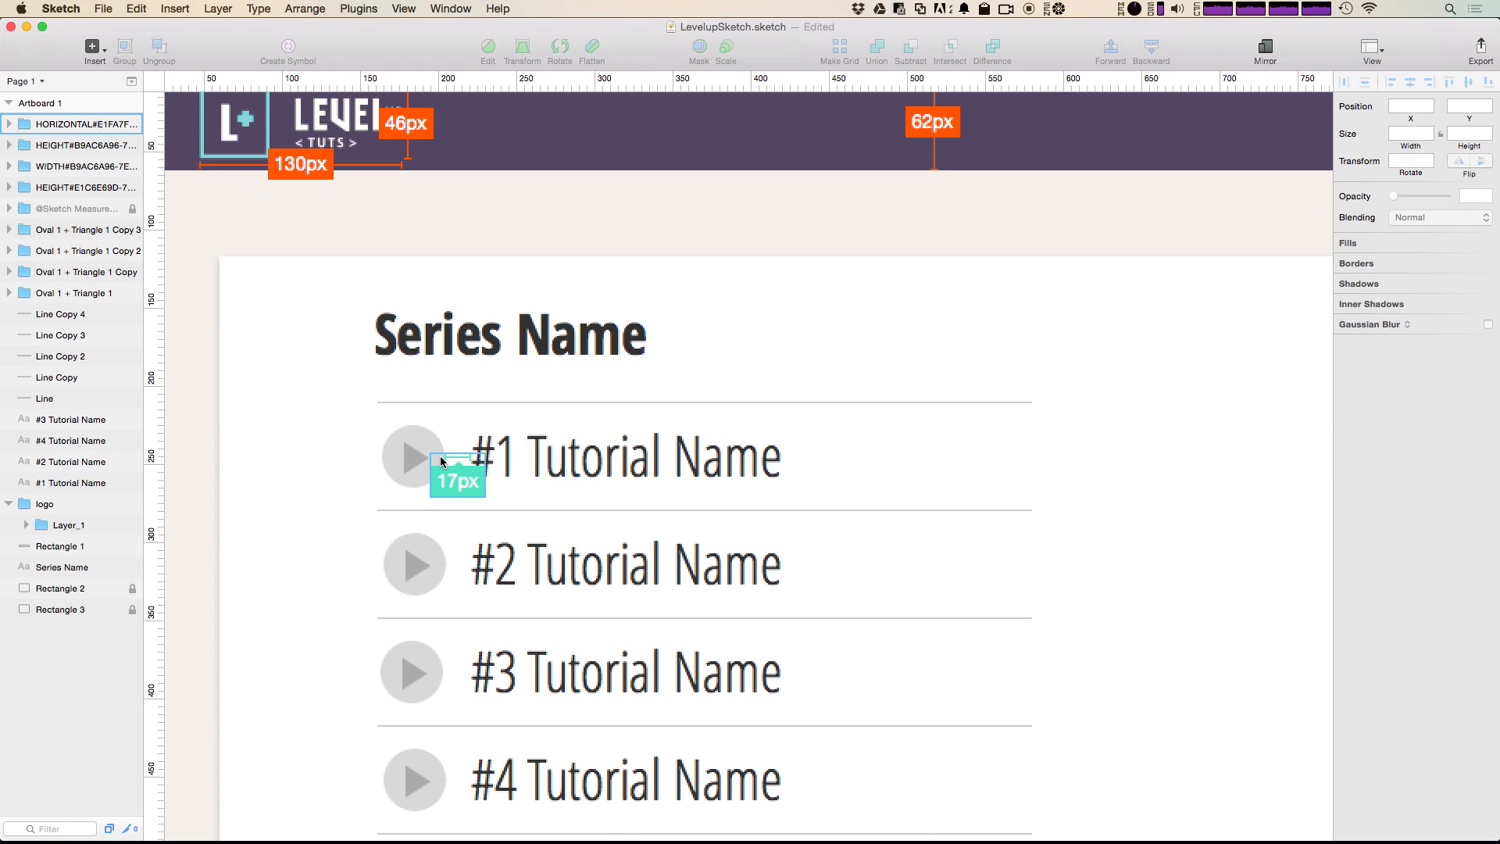
{"action": "left_click", "coordinate": [353, 401]}
{"action": "left_click_drag", "start_coordinate": [353, 402], "coordinate": [390, 500]}
{"action": "left_click", "coordinate": [322, 461]}
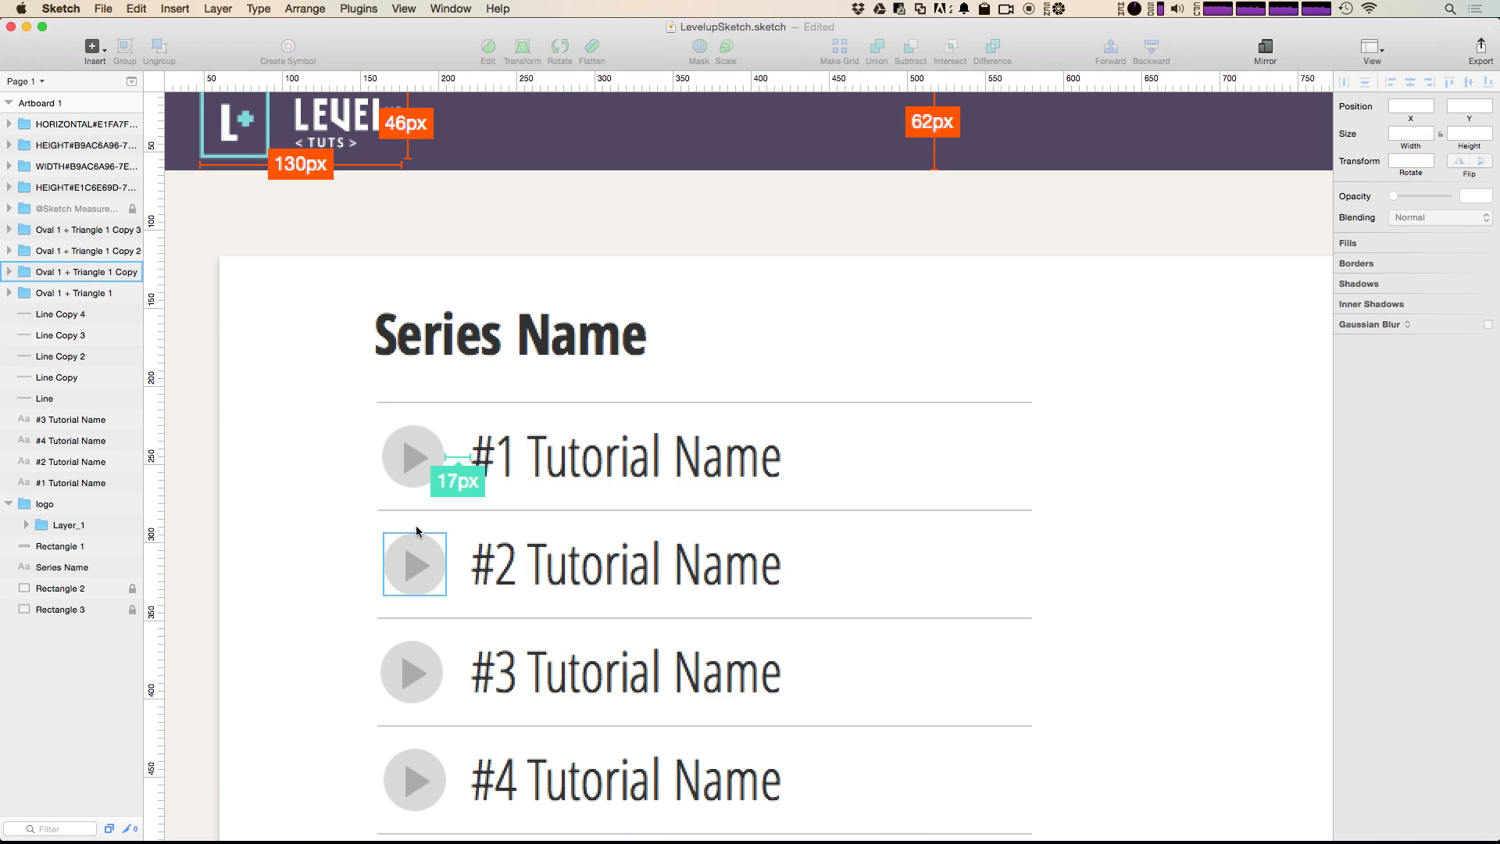
Step: Add vertical spacing measurements between the first play icon and the divider lines directly above and below it
{"action": "left_click_drag", "start_coordinate": [303, 384], "coordinate": [425, 455]}
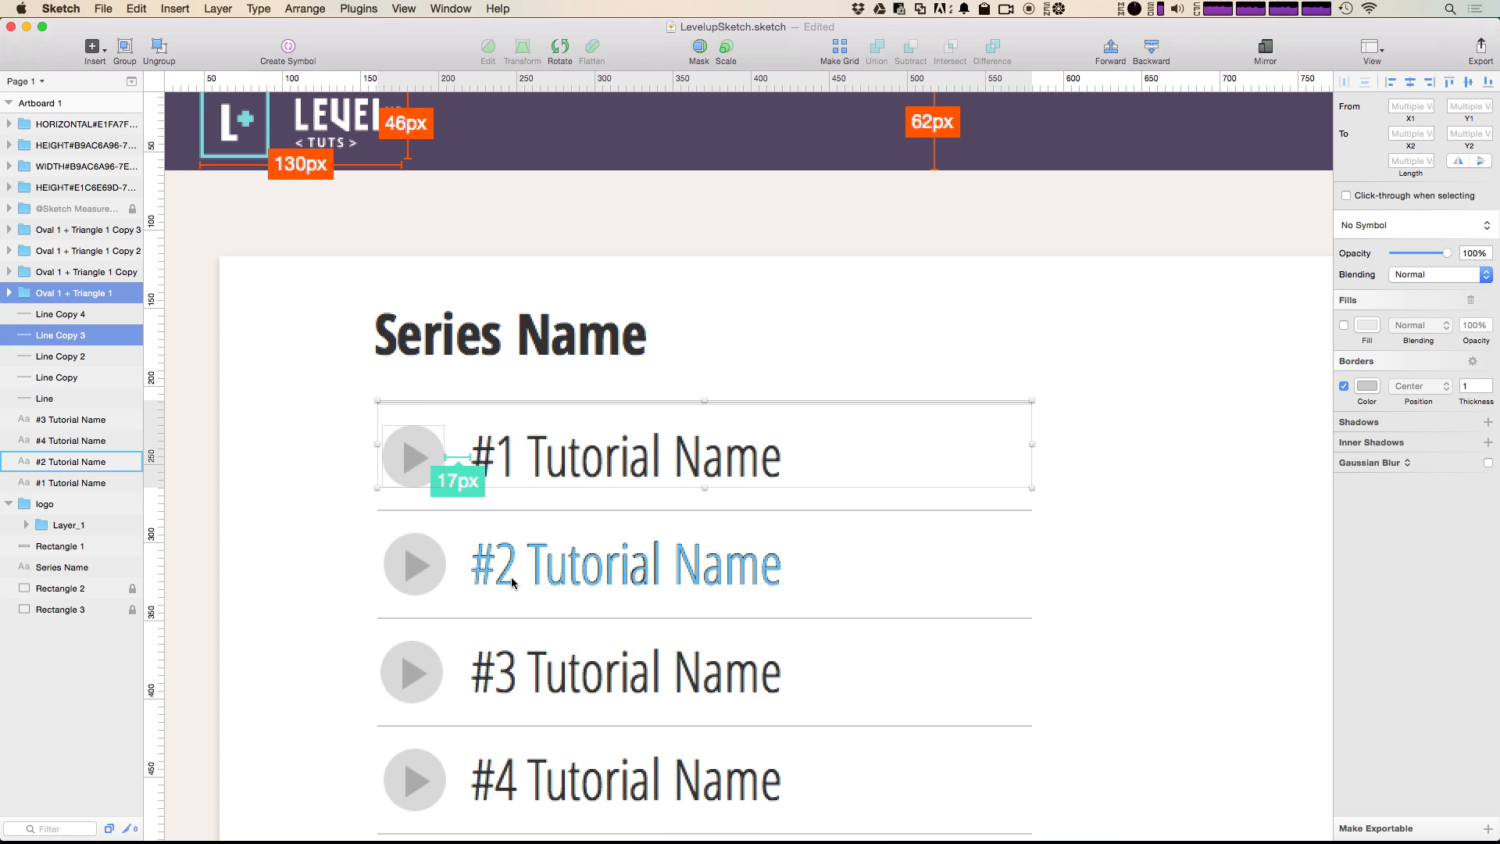
{"action": "key", "text": "ctrl+shift+v"}
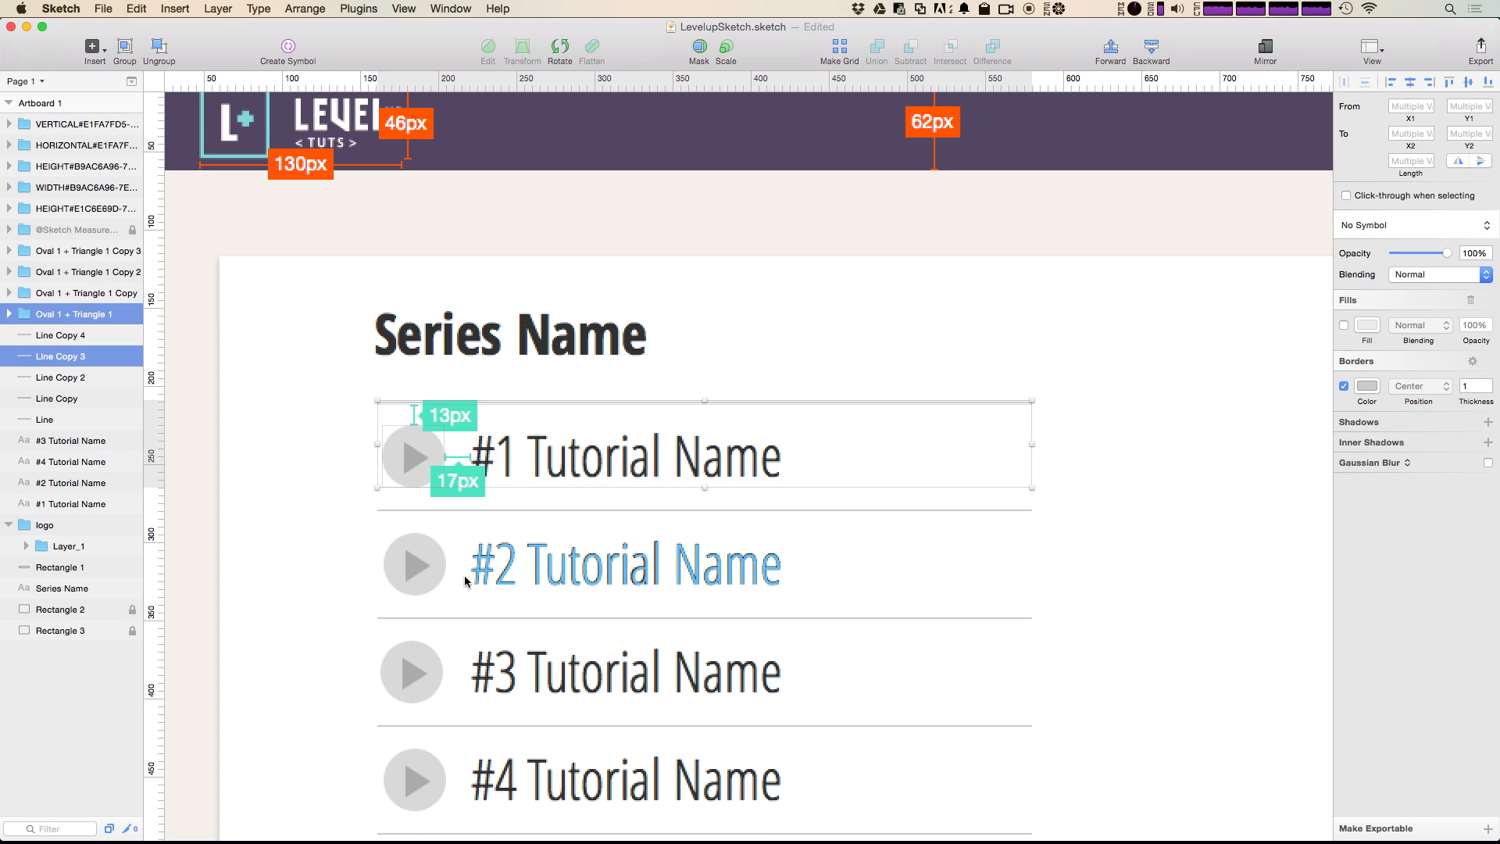
{"action": "left_click_drag", "start_coordinate": [333, 430], "coordinate": [405, 518]}
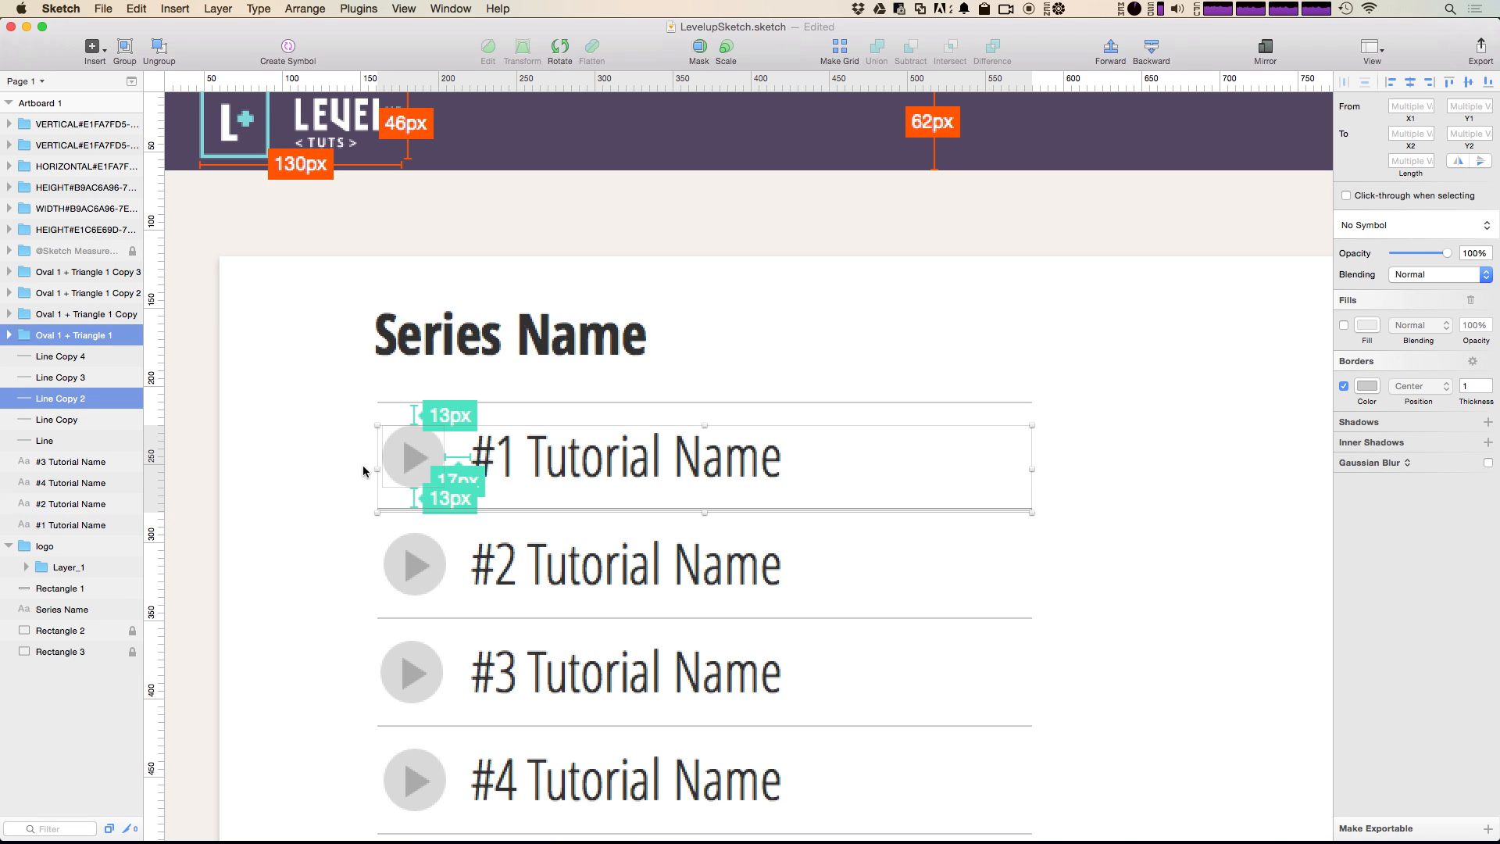
{"action": "key", "text": "ctrl+shift+v"}
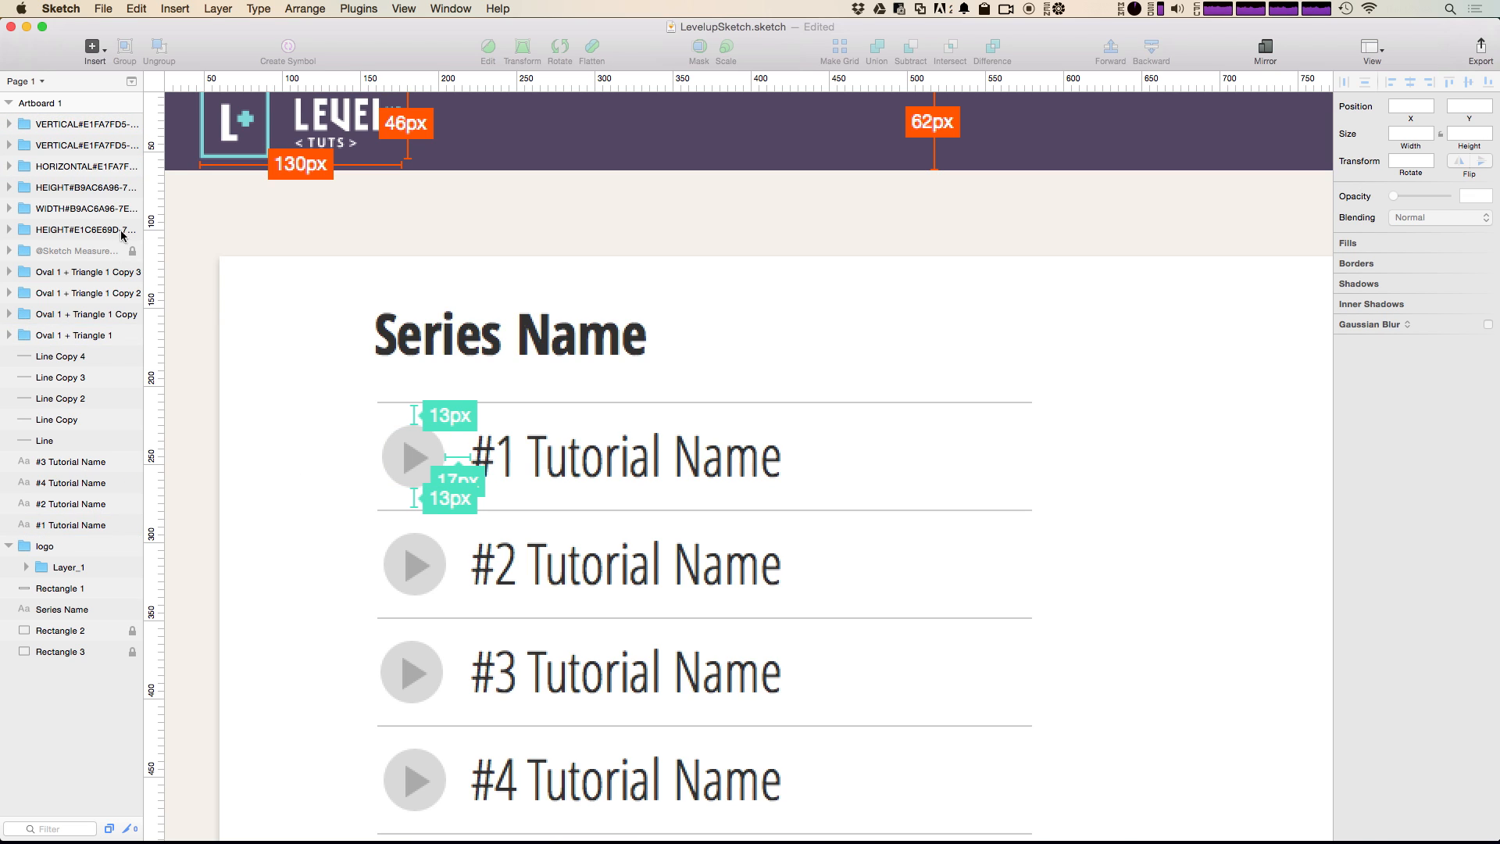
Step: Try shifting the entire lower vertical spacing measurement left to X 162, and undo the move
{"action": "left_click", "coordinate": [409, 498]}
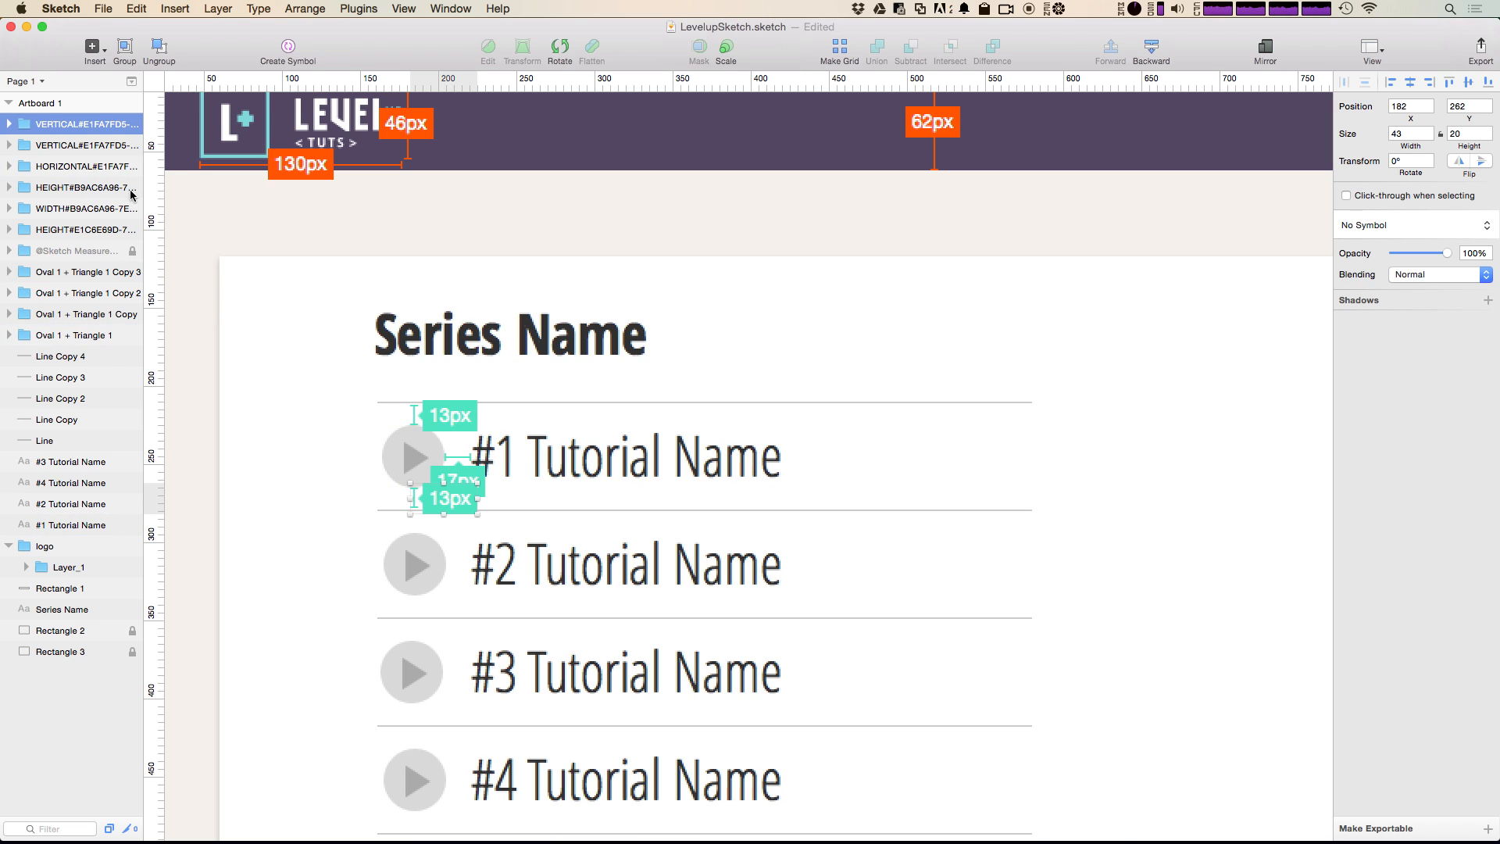
{"action": "key", "text": "Left"}
{"action": "key", "text": "Left"}
{"action": "key", "text": "Left"}
{"action": "key", "text": "Left"}
{"action": "key", "text": "Left"}
{"action": "key", "text": "Left"}
{"action": "key", "text": "Left"}
{"action": "key", "text": "Left"}
{"action": "key", "text": "Left"}
{"action": "key", "text": "Left"}
{"action": "key", "text": "Left"}
{"action": "key", "text": "Left"}
{"action": "key", "text": "Left"}
{"action": "key", "text": "Left"}
{"action": "key", "text": "Left"}
{"action": "key", "text": "Left"}
{"action": "key", "text": "Left"}
{"action": "key", "text": "Left"}
{"action": "key", "text": "Left"}
{"action": "key", "text": "Left"}
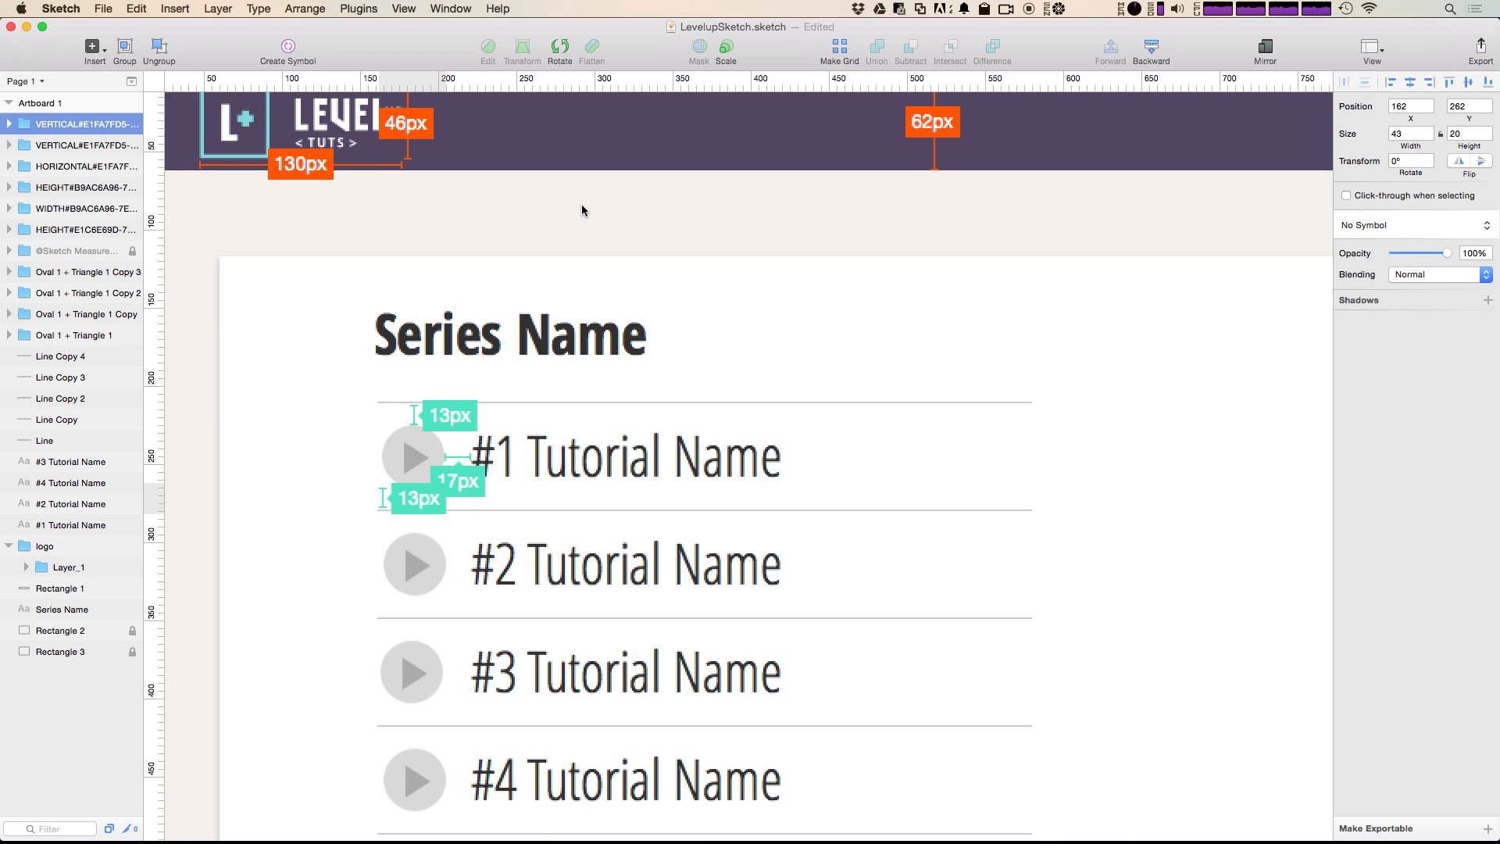
{"action": "key", "text": "super+z"}
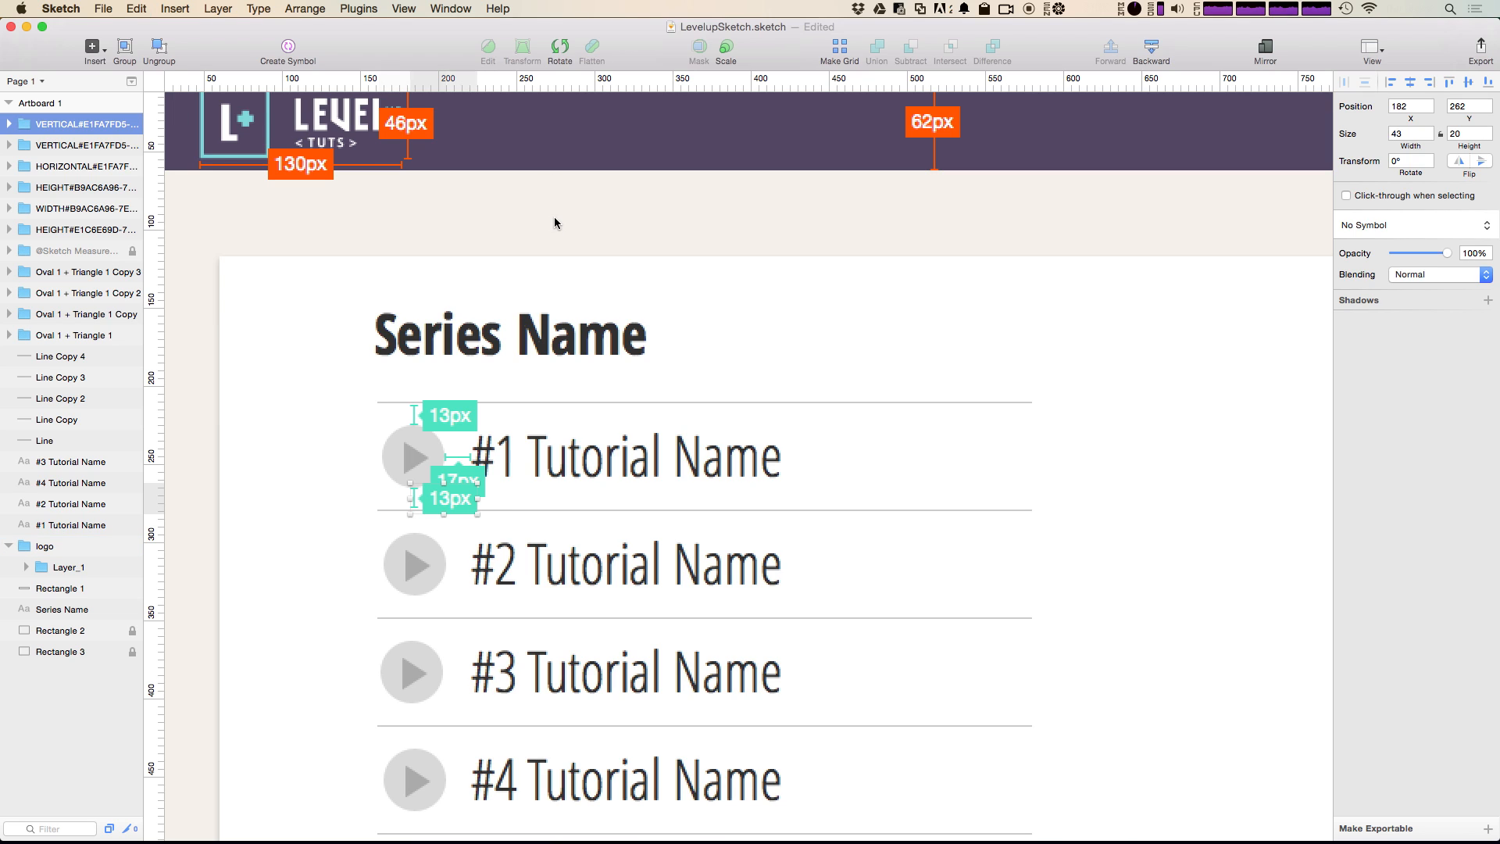
Step: Move the text, "13" box and gap marker of the lower vertical measurement to the left of its measuring line
{"action": "left_click", "coordinate": [7, 123]}
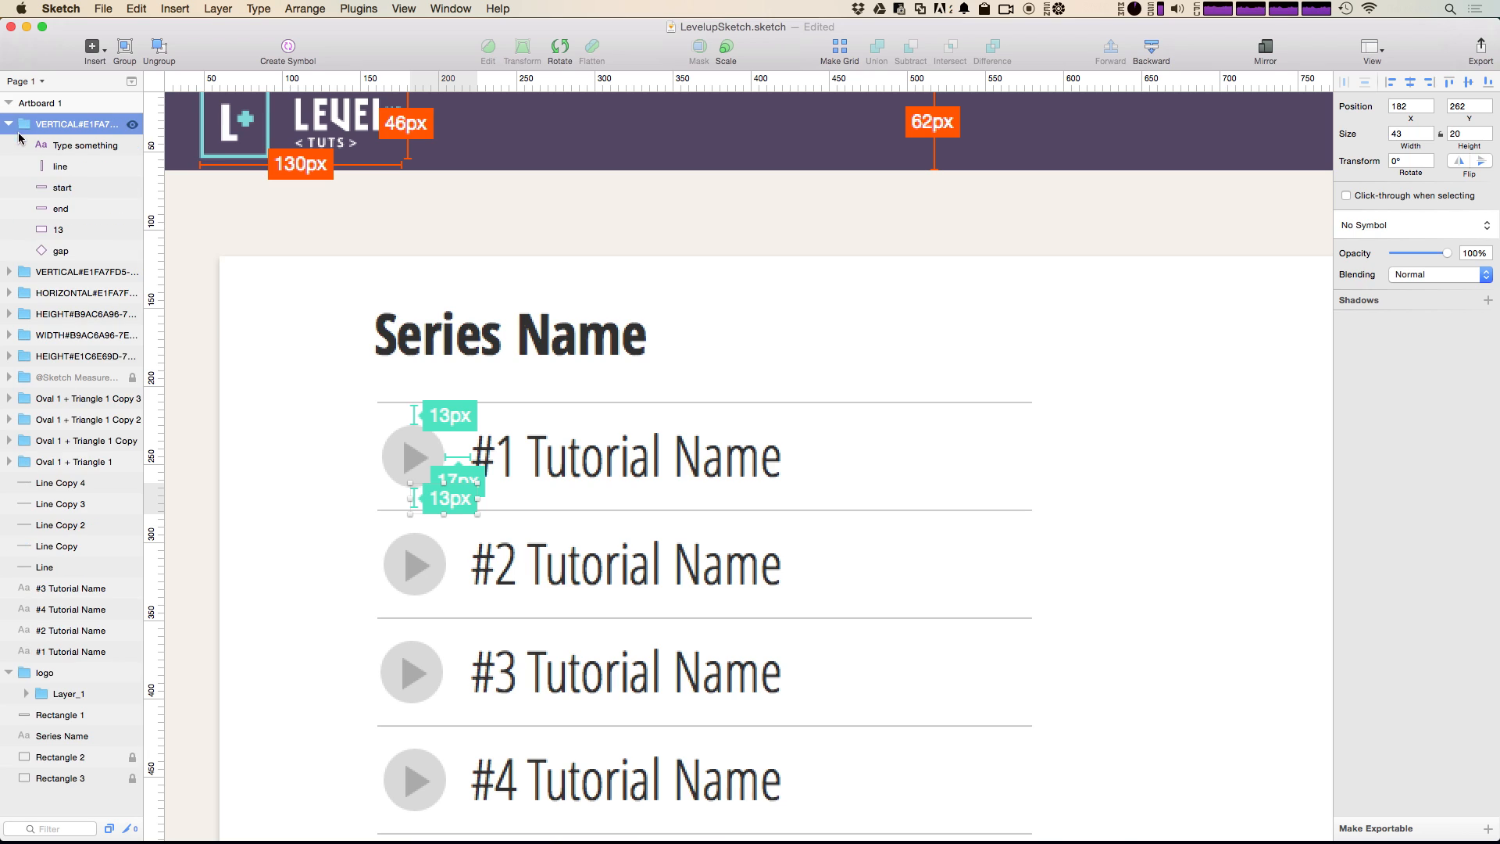
{"action": "left_click", "coordinate": [61, 230]}
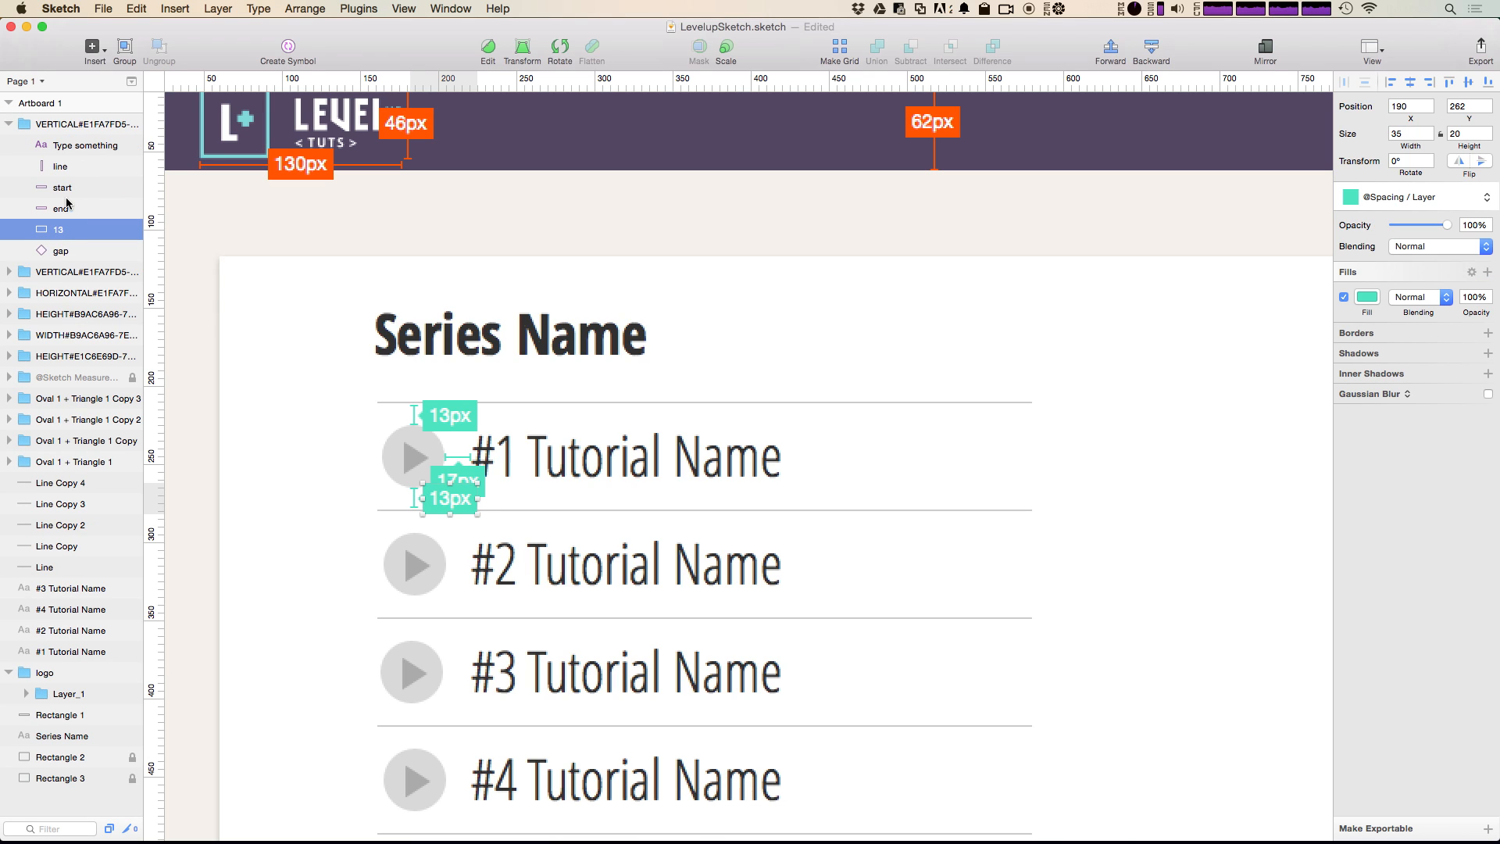
{"action": "left_click", "coordinate": [59, 251], "text": "super"}
{"action": "left_click", "coordinate": [78, 145], "text": "super"}
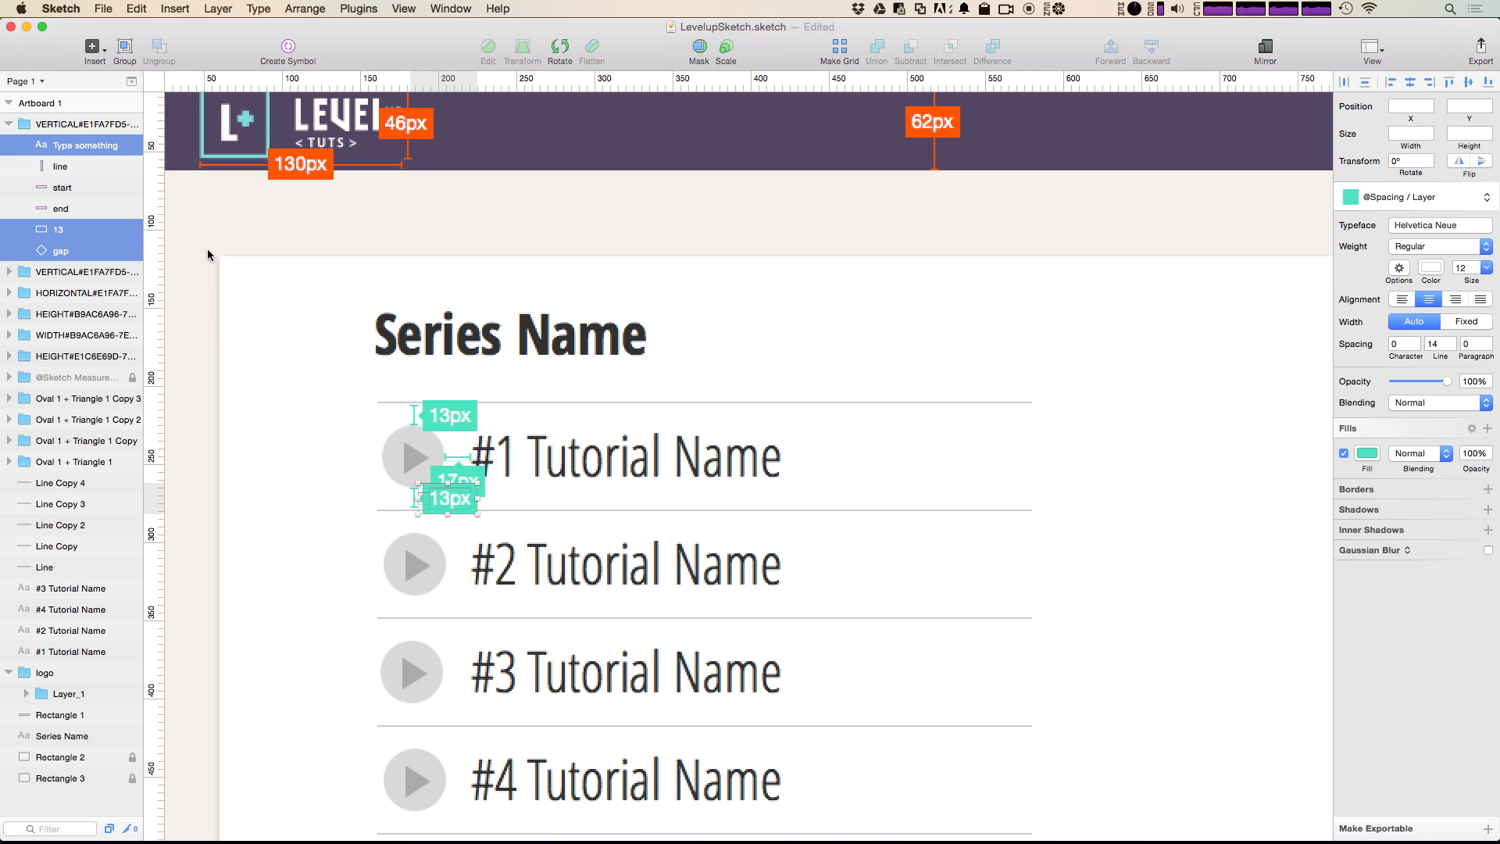
{"action": "key", "text": "Left"}
{"action": "key", "text": "Left"}
{"action": "key", "text": "Left"}
{"action": "key", "text": "Left"}
{"action": "key", "text": "Left"}
{"action": "key", "text": "Left"}
{"action": "key", "text": "Left"}
{"action": "key", "text": "Left"}
{"action": "key", "text": "Left"}
{"action": "key", "text": "Left"}
{"action": "key", "text": "Left"}
{"action": "key", "text": "Left"}
{"action": "key", "text": "Left"}
{"action": "key", "text": "Left"}
{"action": "key", "text": "Left"}
{"action": "key", "text": "Left"}
{"action": "key", "text": "Left"}
{"action": "key", "text": "Left"}
{"action": "key", "text": "Left"}
{"action": "key", "text": "Left"}
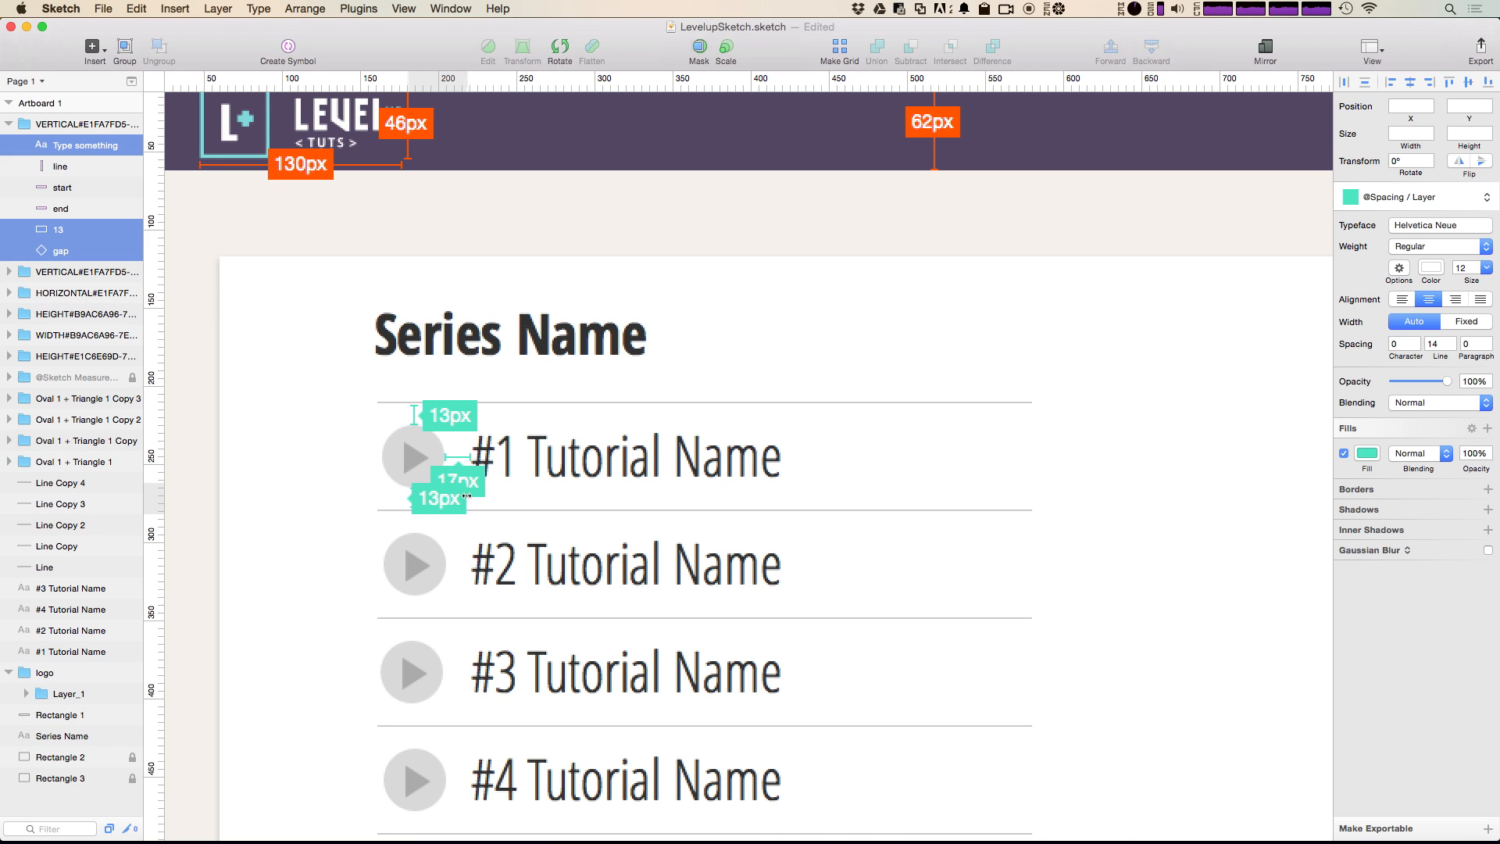
{"action": "key", "text": "Left"}
{"action": "key", "text": "Left"}
{"action": "key", "text": "Left"}
{"action": "key", "text": "Left"}
{"action": "key", "text": "Left"}
{"action": "key", "text": "Left"}
{"action": "key", "text": "Left"}
{"action": "key", "text": "Left"}
{"action": "key", "text": "Left"}
{"action": "key", "text": "Left"}
{"action": "key", "text": "Left"}
{"action": "key", "text": "Left"}
{"action": "key", "text": "Left"}
{"action": "key", "text": "Left"}
{"action": "key", "text": "Left"}
{"action": "key", "text": "Left"}
{"action": "key", "text": "Left"}
{"action": "key", "text": "Left"}
{"action": "key", "text": "Left"}
{"action": "key", "text": "Left"}
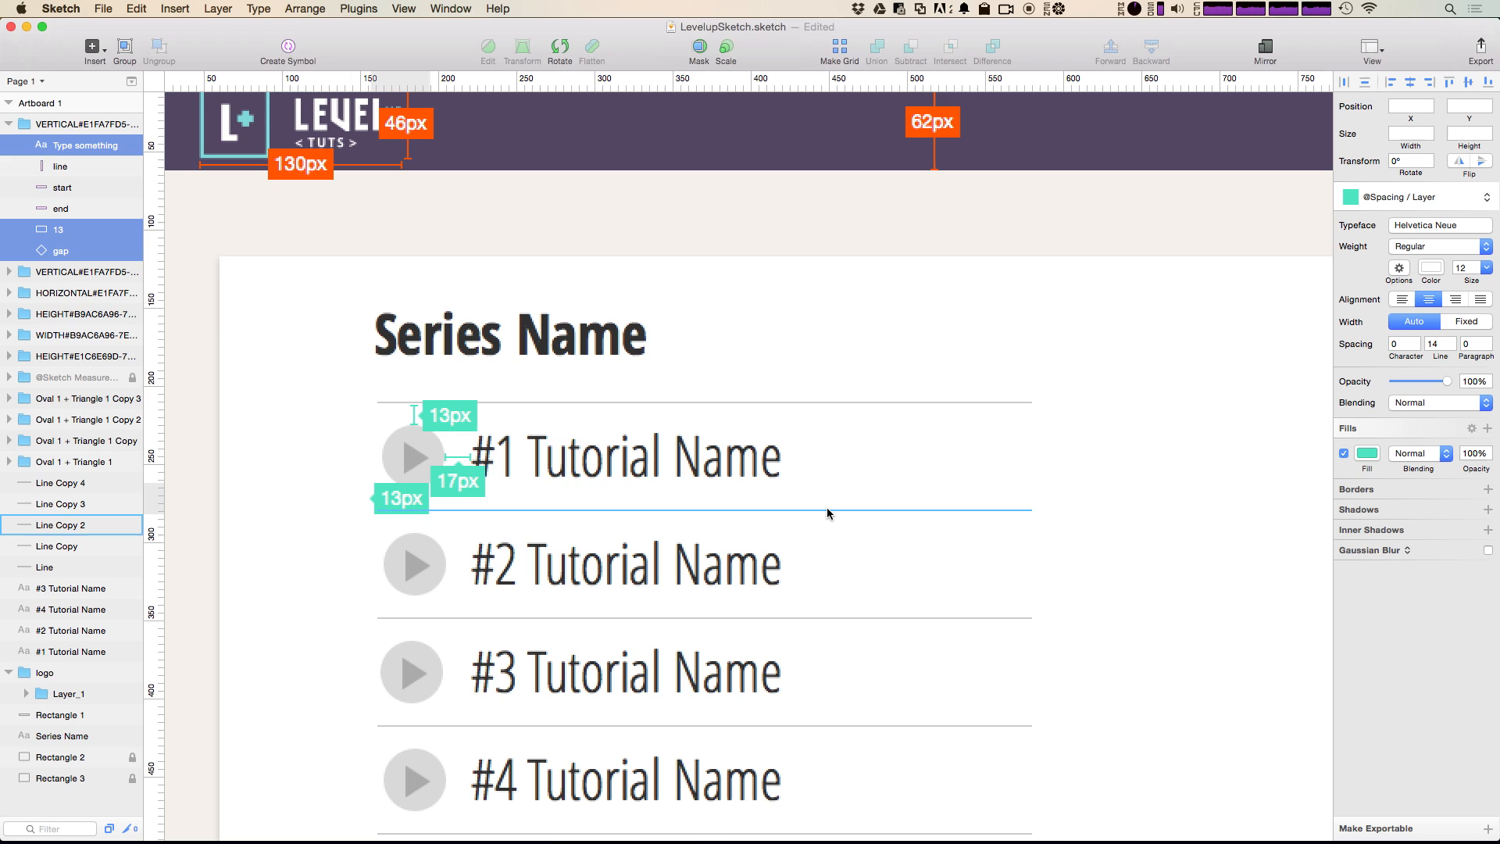
{"action": "key", "text": "Left"}
{"action": "key", "text": "Left"}
{"action": "key", "text": "Left"}
{"action": "key", "text": "Left"}
{"action": "key", "text": "Left"}
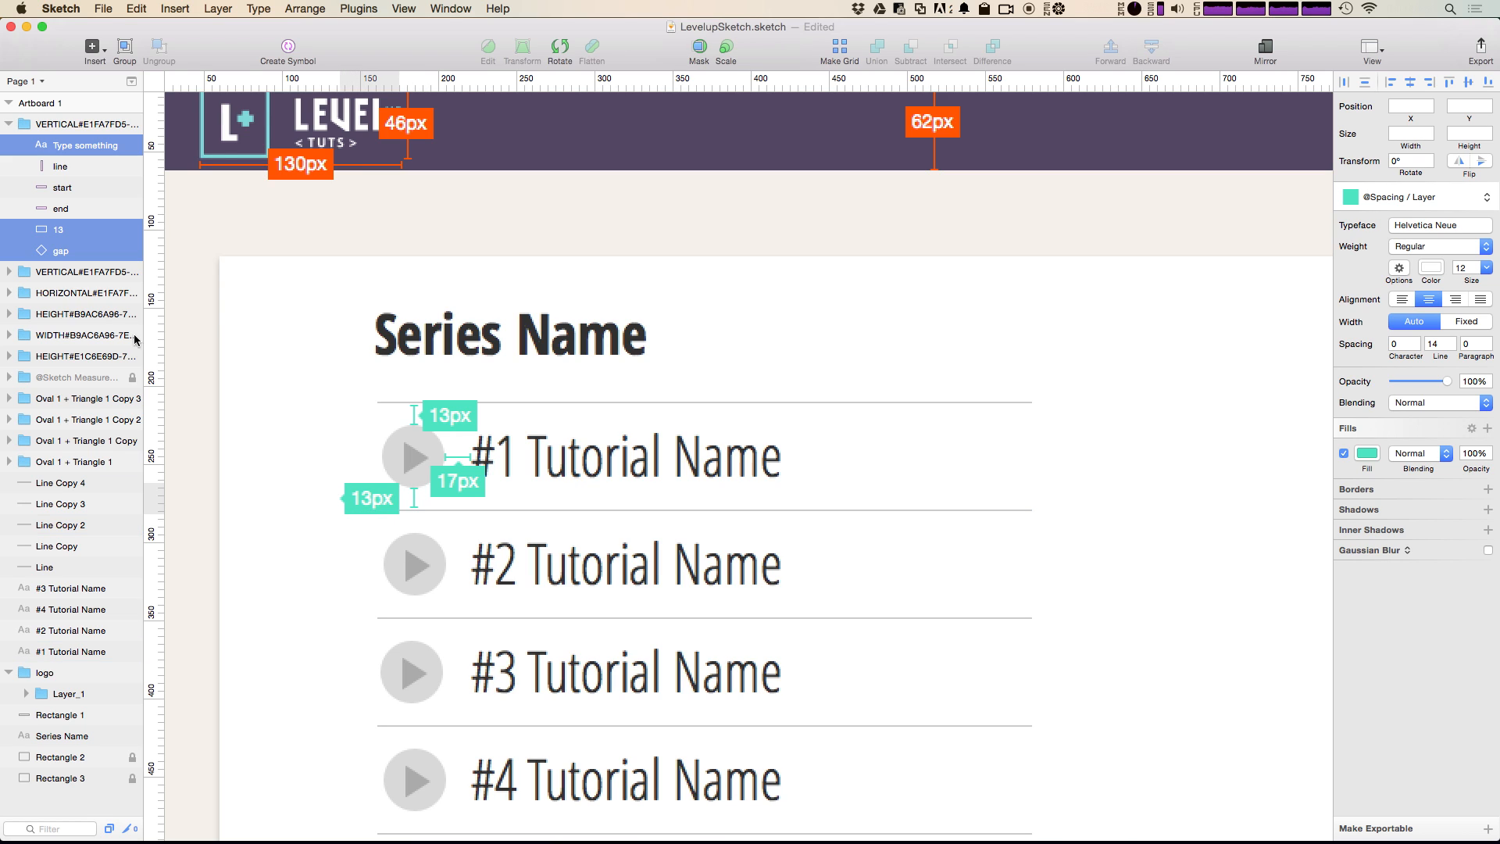
Step: Shift the lower measurement's gap marker to the right edge of its label so it points at the line, and collapse the group
{"action": "left_click", "coordinate": [54, 211]}
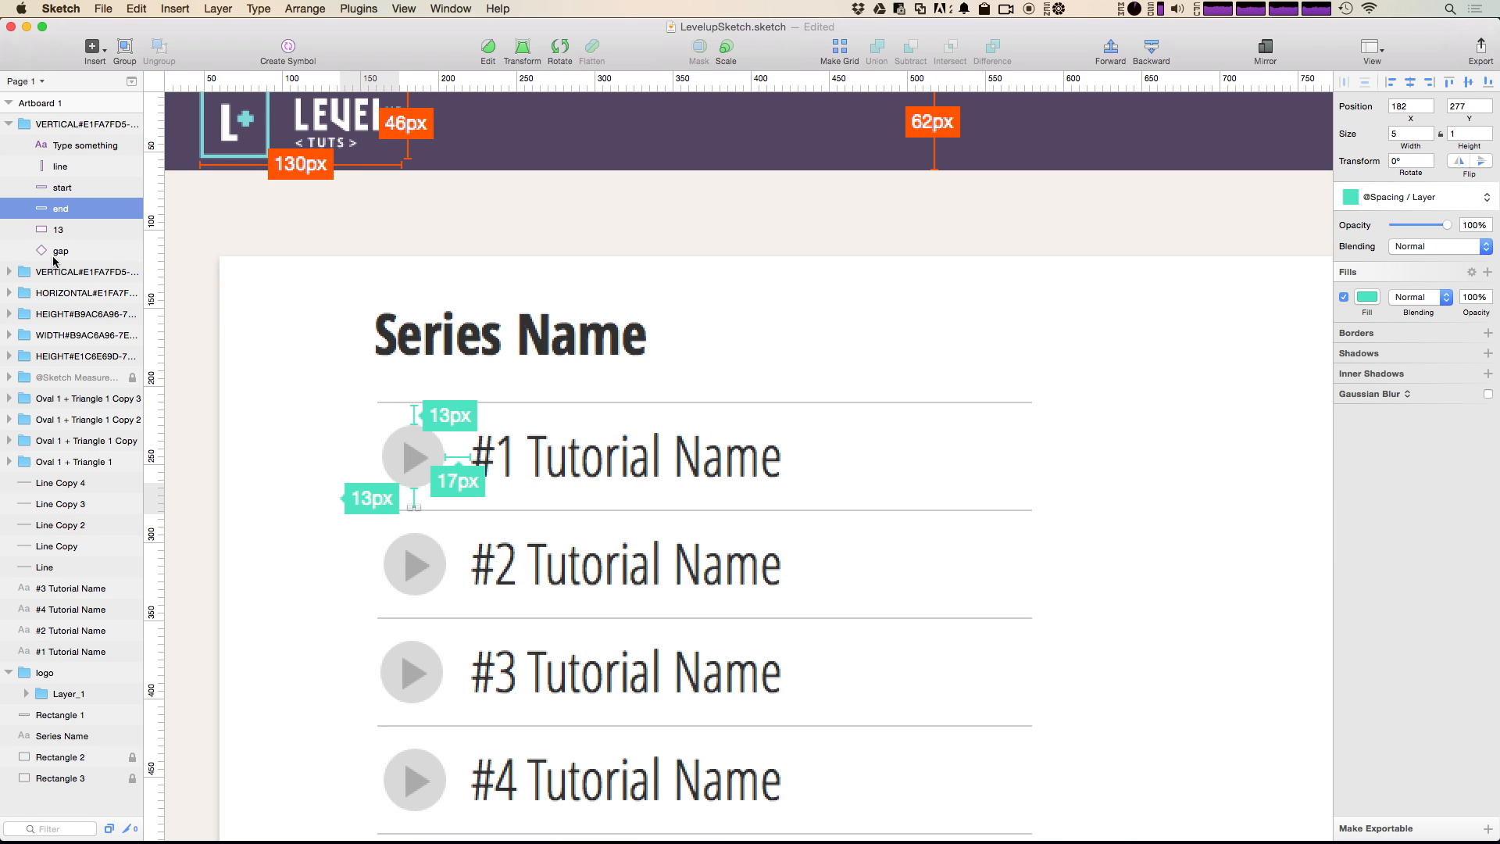
{"action": "left_click", "coordinate": [56, 250]}
{"action": "key", "text": "Right"}
{"action": "key", "text": "Right"}
{"action": "key", "text": "Right"}
{"action": "key", "text": "Right"}
{"action": "key", "text": "Right"}
{"action": "key", "text": "Right"}
{"action": "key", "text": "Right"}
{"action": "key", "text": "Right"}
{"action": "key", "text": "Right"}
{"action": "key", "text": "Right"}
{"action": "key", "text": "Right"}
{"action": "key", "text": "Right"}
{"action": "key", "text": "Right"}
{"action": "key", "text": "Right"}
{"action": "key", "text": "Right"}
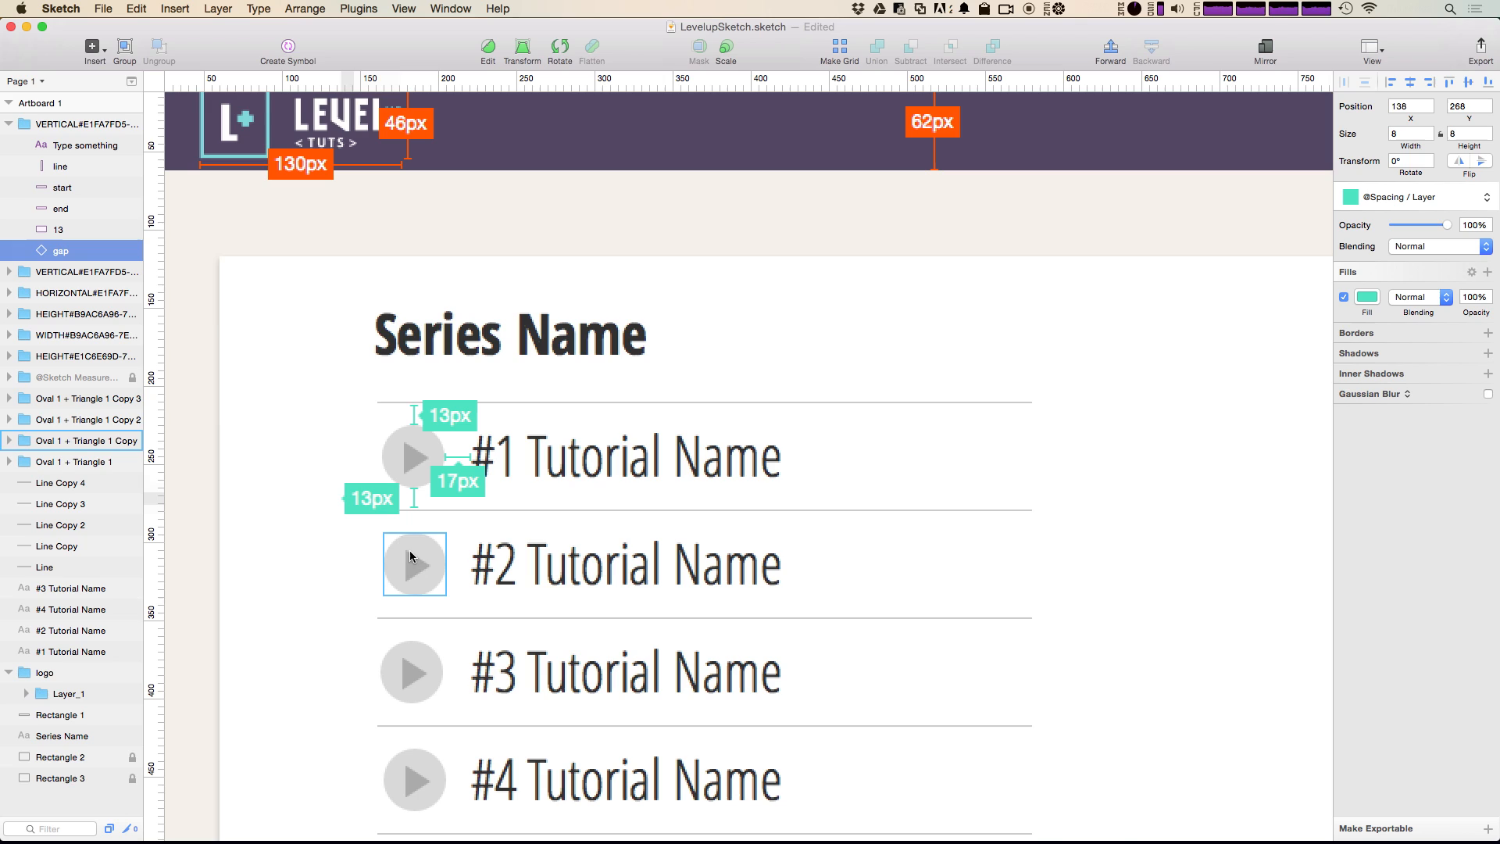
{"action": "key", "text": "Right"}
{"action": "key", "text": "Right"}
{"action": "key", "text": "Right"}
{"action": "key", "text": "Right"}
{"action": "key", "text": "Right"}
{"action": "key", "text": "Right"}
{"action": "key", "text": "Right"}
{"action": "key", "text": "Right"}
{"action": "key", "text": "Right"}
{"action": "key", "text": "Right"}
{"action": "key", "text": "Right"}
{"action": "key", "text": "Right"}
{"action": "key", "text": "Right"}
{"action": "key", "text": "Right"}
{"action": "key", "text": "Right"}
{"action": "key", "text": "Right"}
{"action": "key", "text": "Right"}
{"action": "key", "text": "Right"}
{"action": "key", "text": "Right"}
{"action": "key", "text": "Right"}
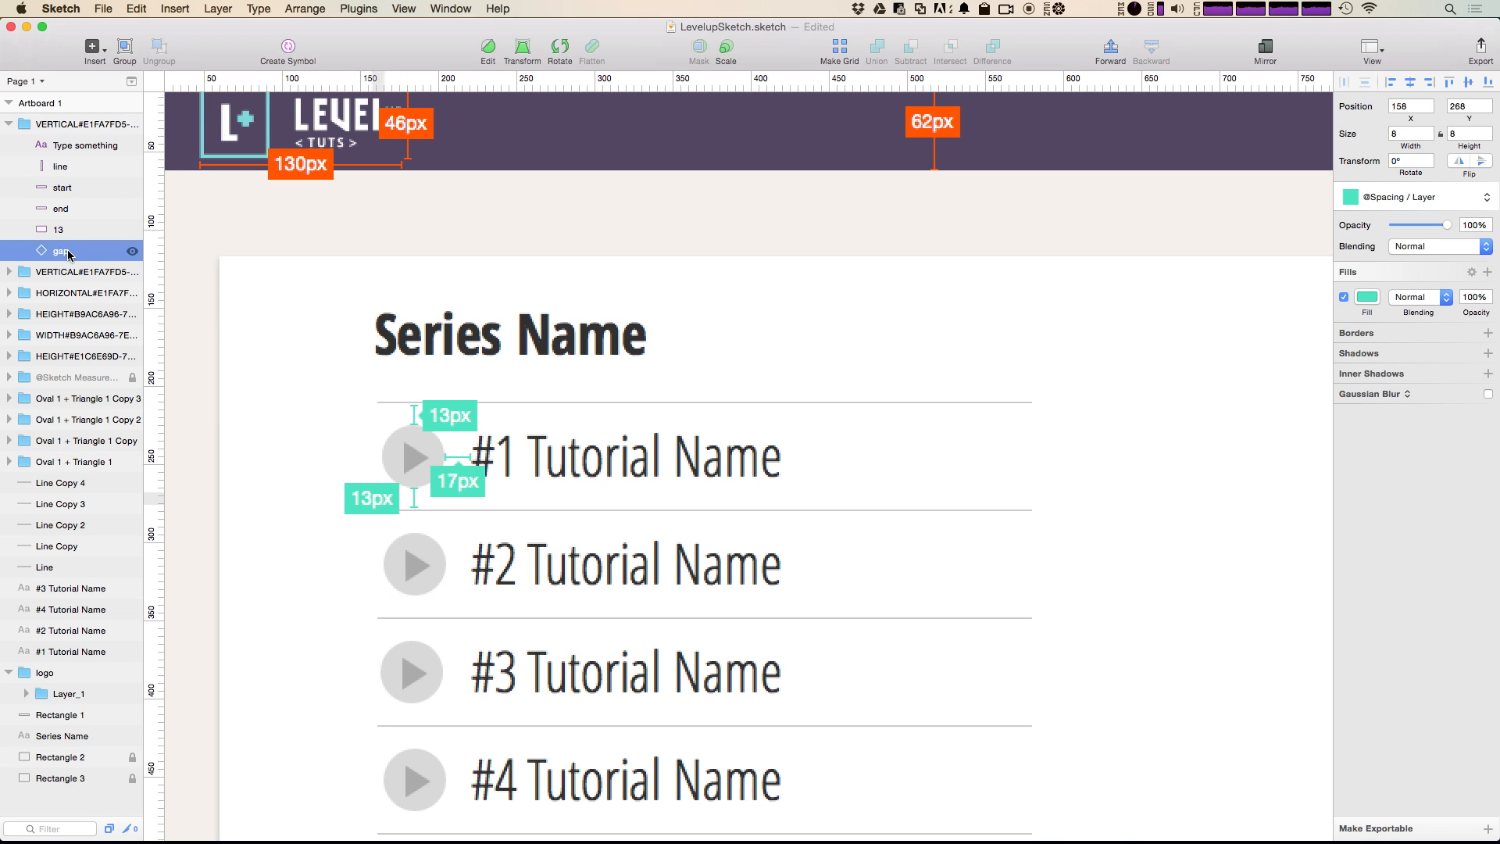
{"action": "key", "text": "Left"}
{"action": "key", "text": "Left"}
{"action": "key", "text": "Left"}
{"action": "left_click", "coordinate": [314, 303]}
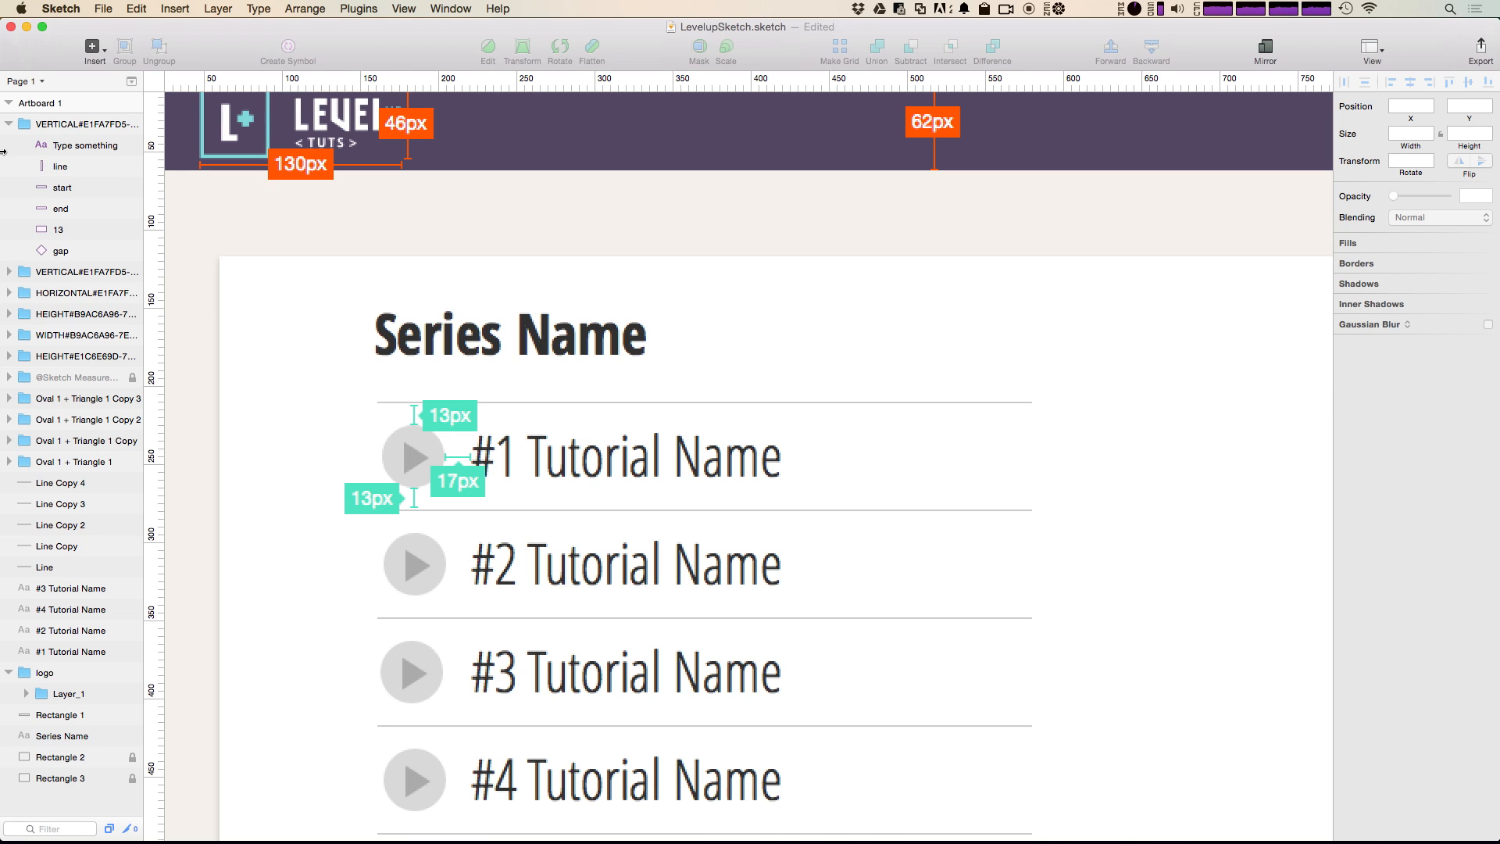
{"action": "left_click", "coordinate": [9, 125]}
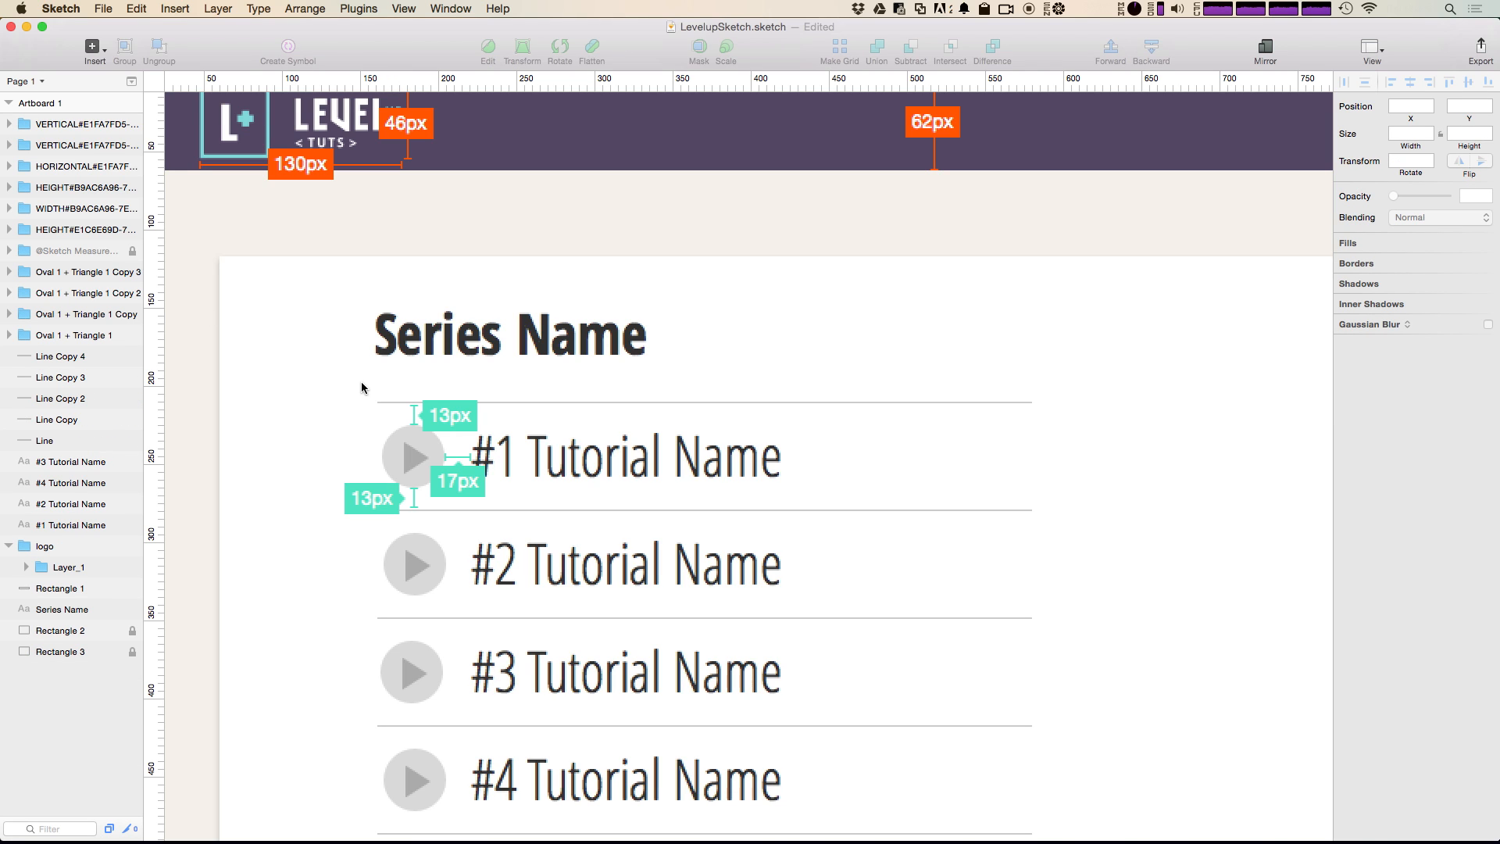
Step: Add a colored overlay to the first play icon and place the overlay layer below the measurement groups
{"action": "left_click", "coordinate": [420, 473]}
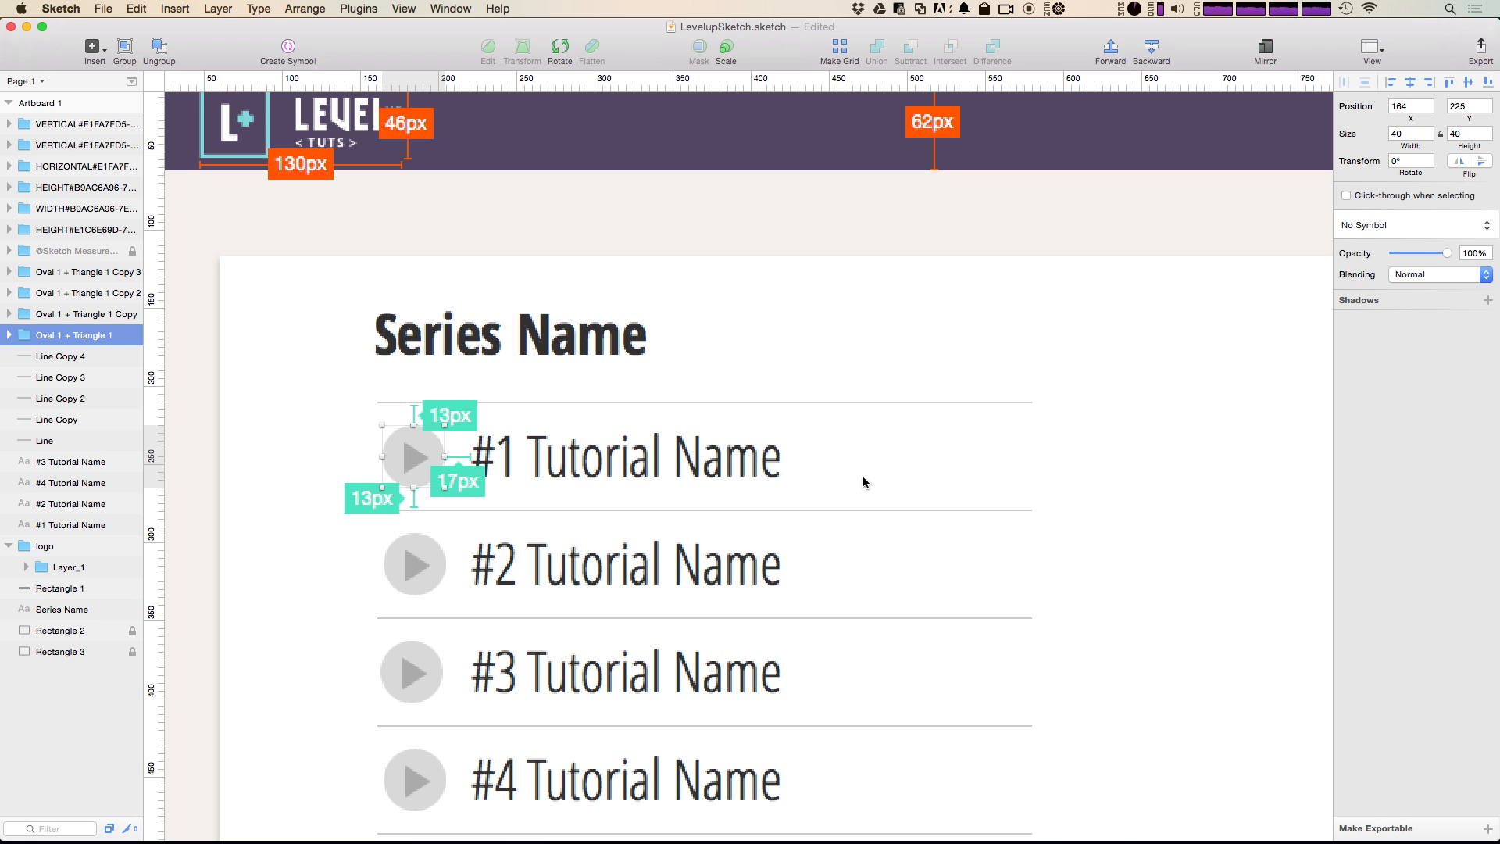
{"action": "key", "text": "ctrl+shift+1"}
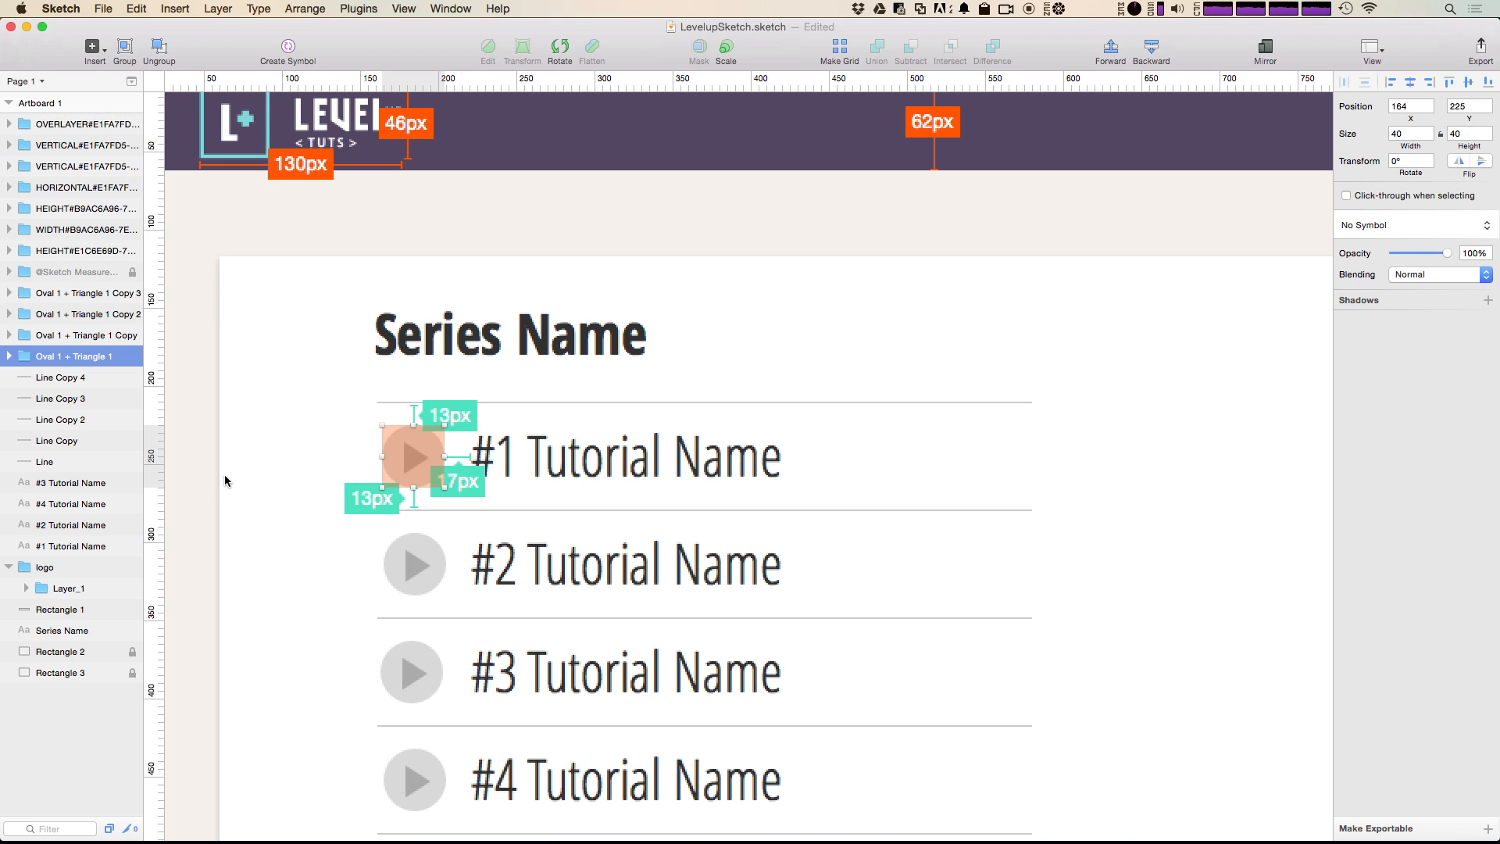
{"action": "left_click", "coordinate": [63, 123]}
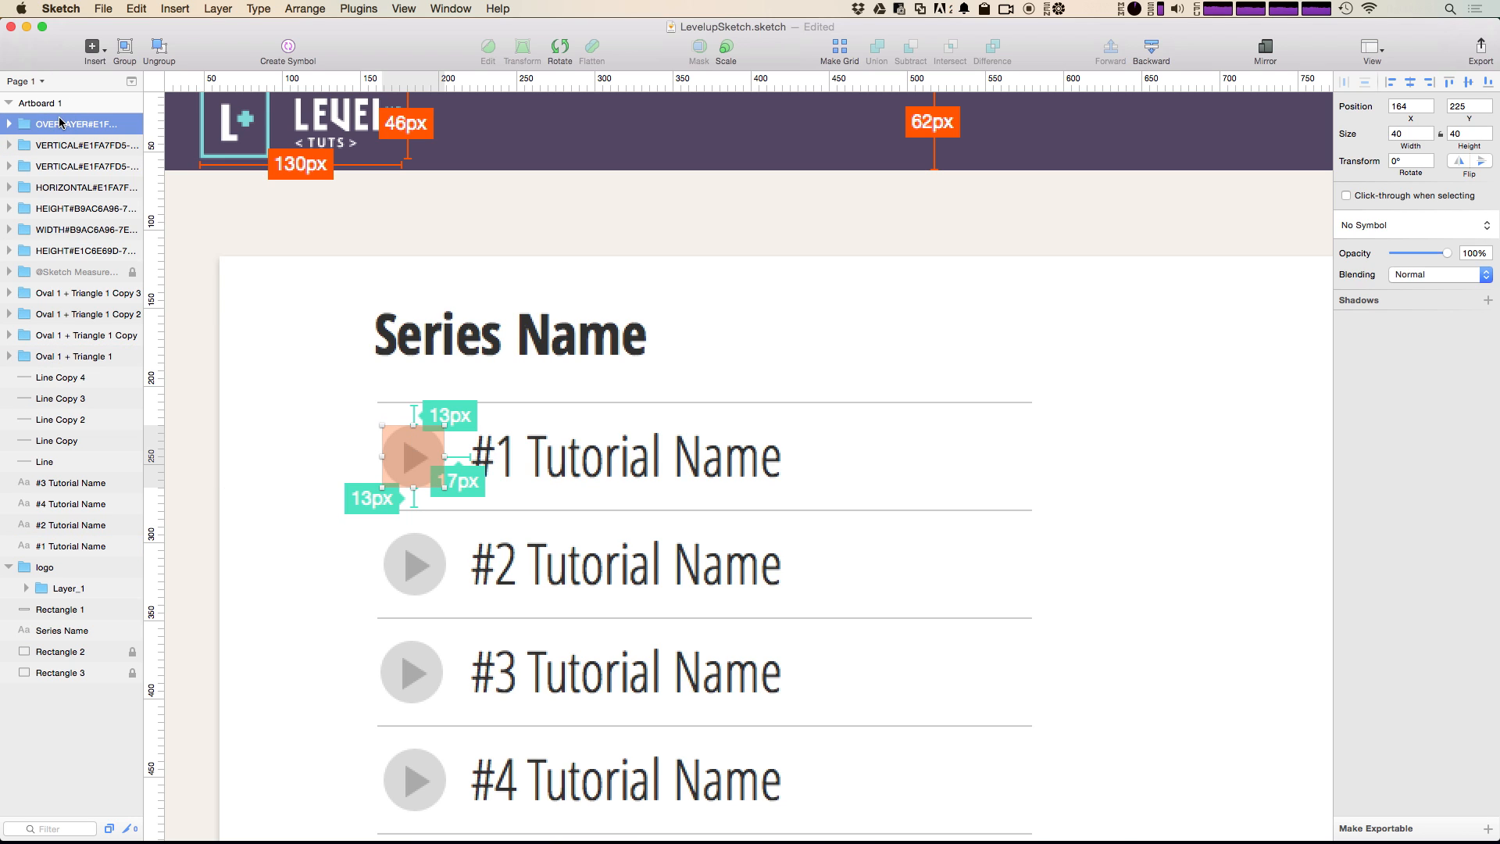
{"action": "left_click_drag", "start_coordinate": [62, 123], "coordinate": [70, 266]}
{"action": "left_click", "coordinate": [261, 344]}
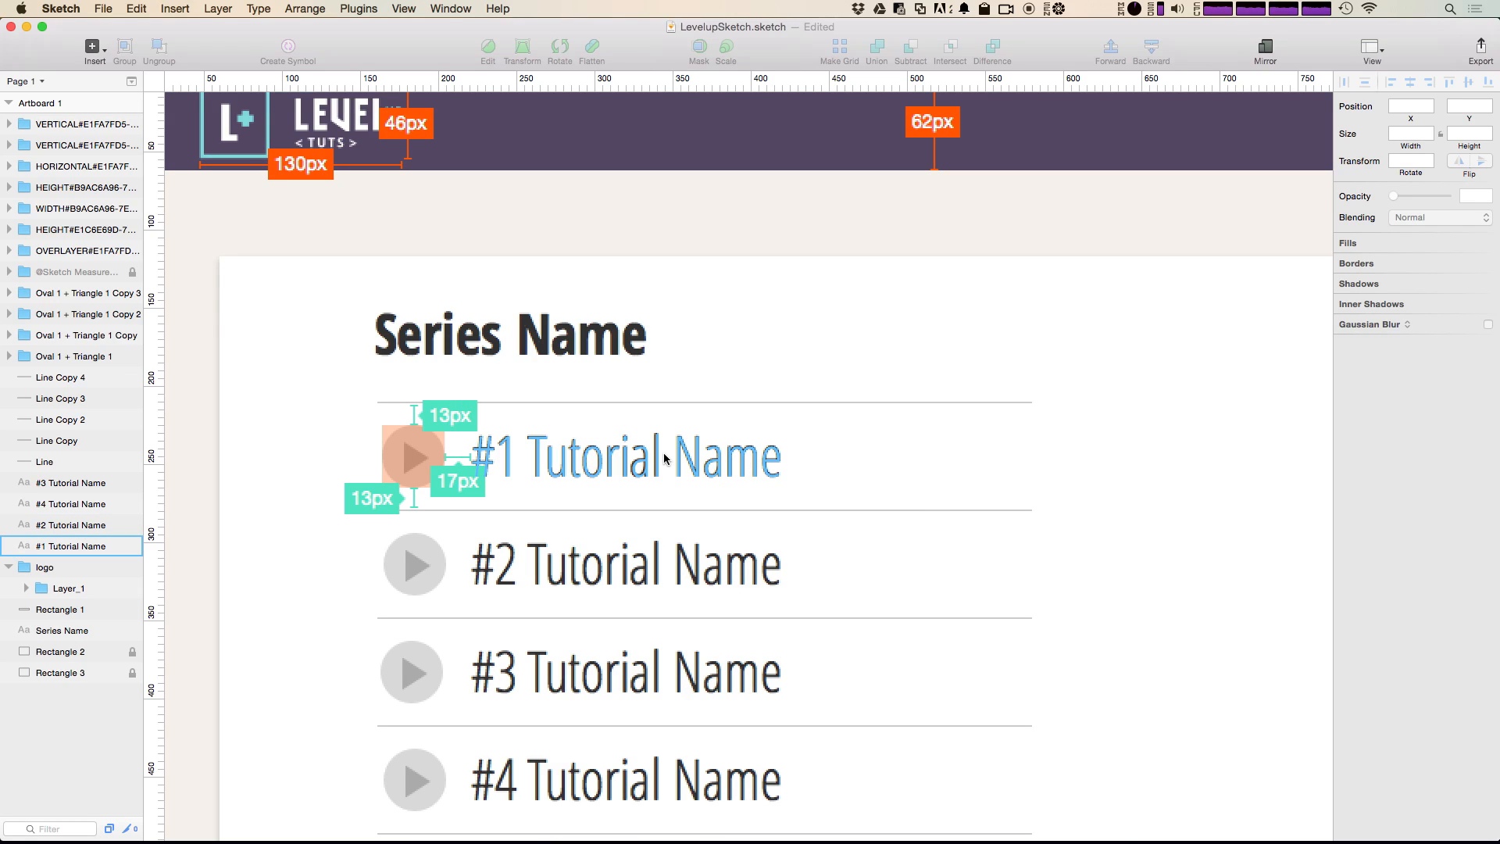
Step: Add a typography annotation for the "Series Name" heading and position it beside the heading at X 348, Y 145
{"action": "left_click", "coordinate": [565, 338]}
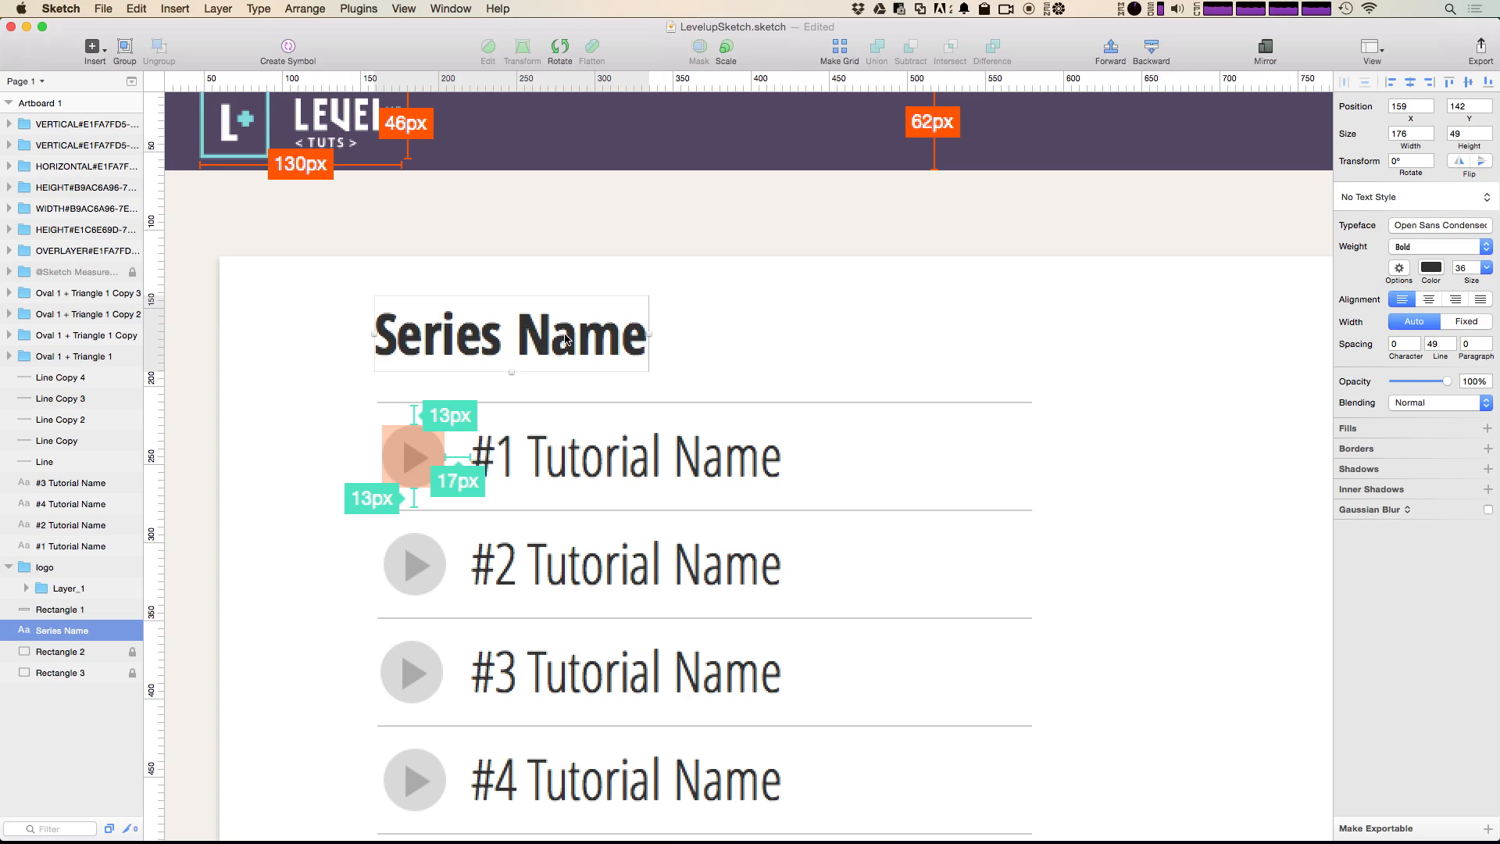
{"action": "key", "text": "ctrl+shift+t"}
{"action": "left_click", "coordinate": [598, 392]}
{"action": "left_click_drag", "start_coordinate": [598, 393], "coordinate": [892, 317]}
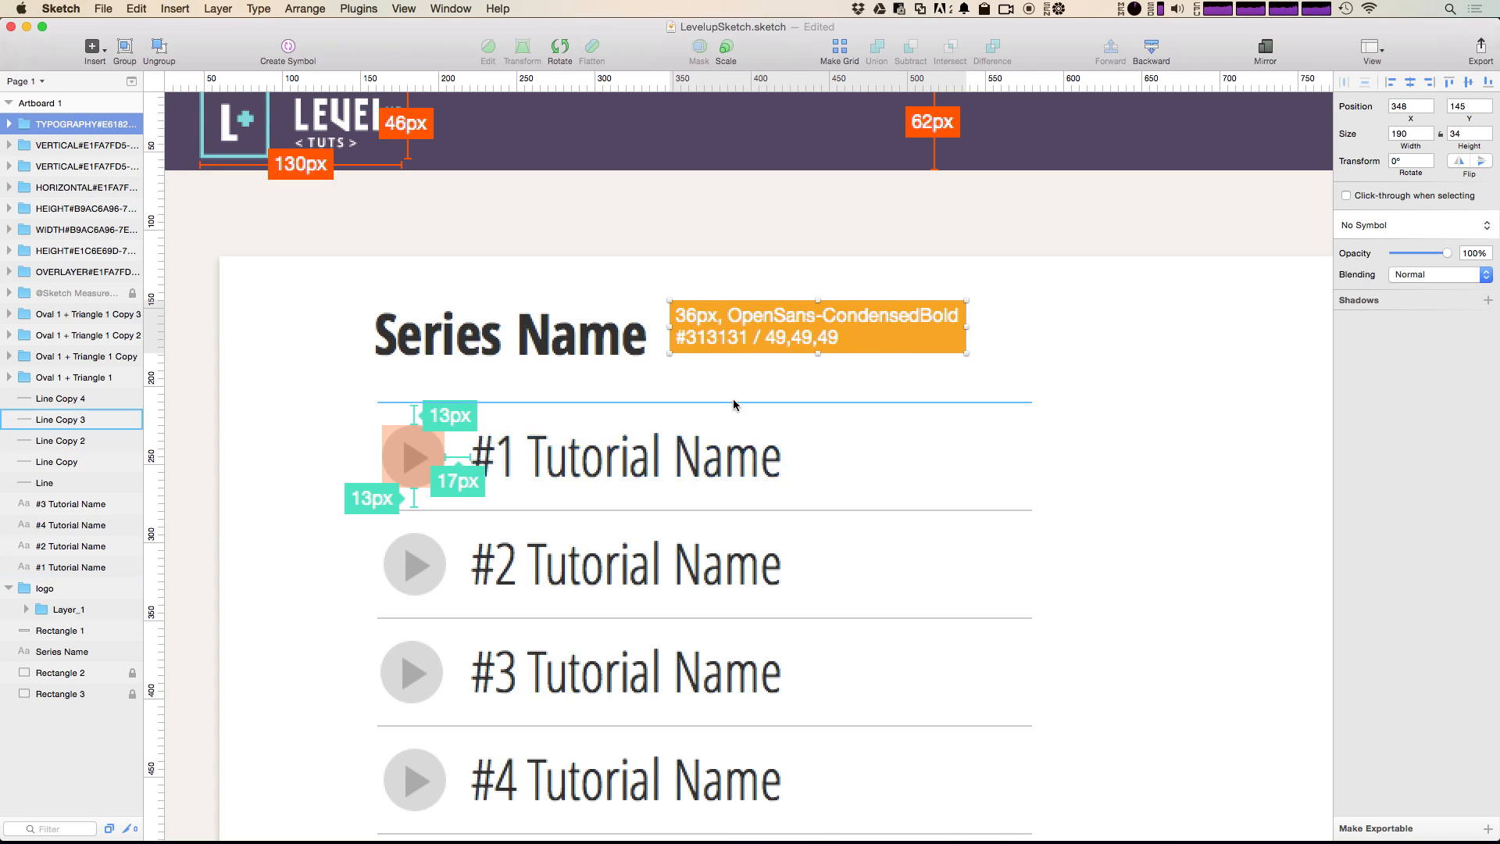
Step: Add a typography annotation for the "#1 Tutorial Name" text and position it beside the second row at X 435, Y 296
{"action": "left_click", "coordinate": [596, 469]}
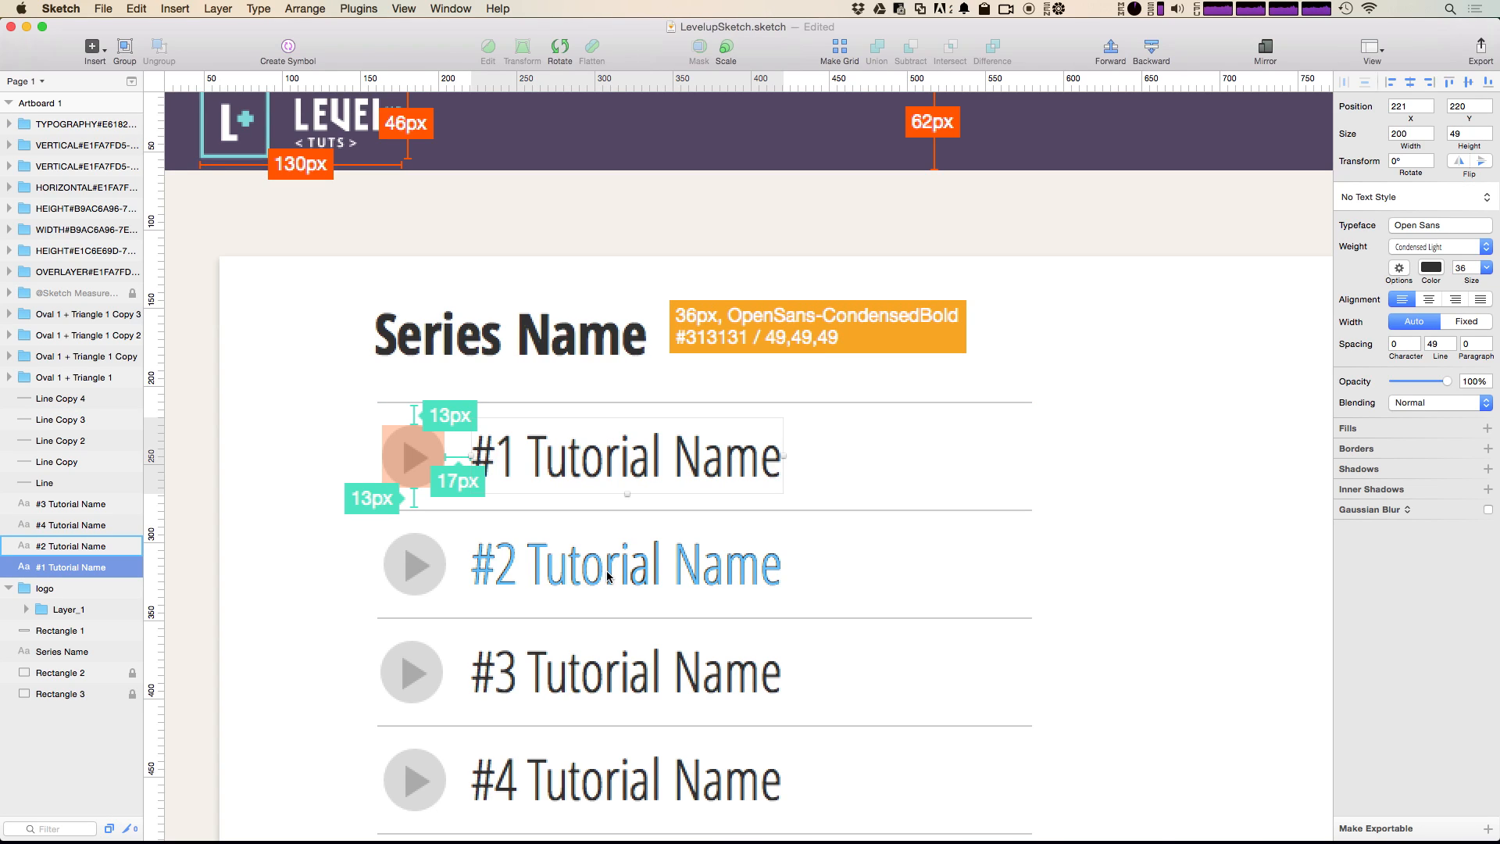
{"action": "key", "text": "ctrl+shift+t"}
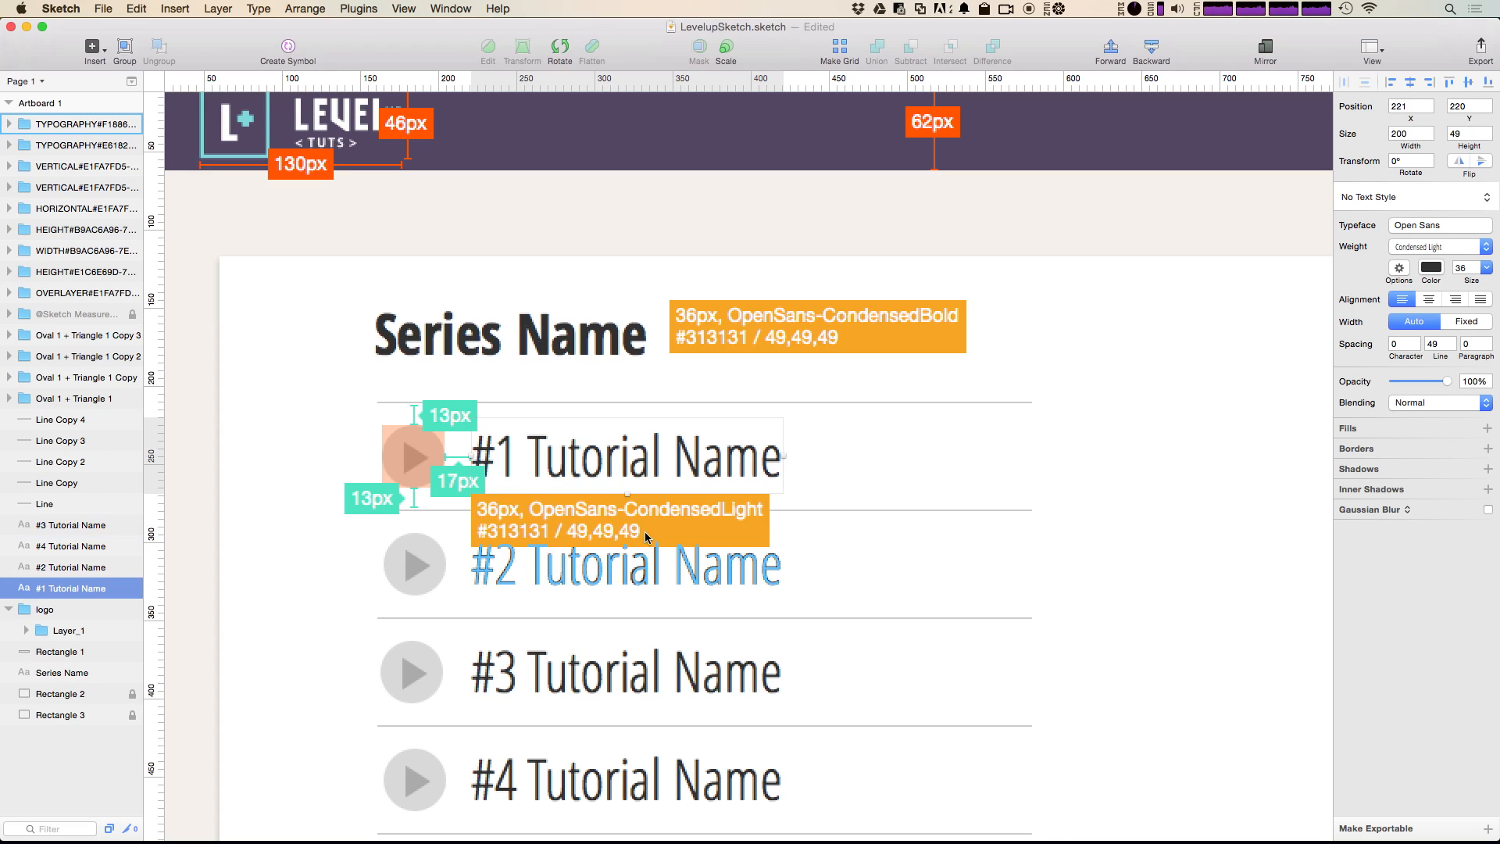
{"action": "left_click_drag", "start_coordinate": [670, 515], "coordinate": [1004, 558]}
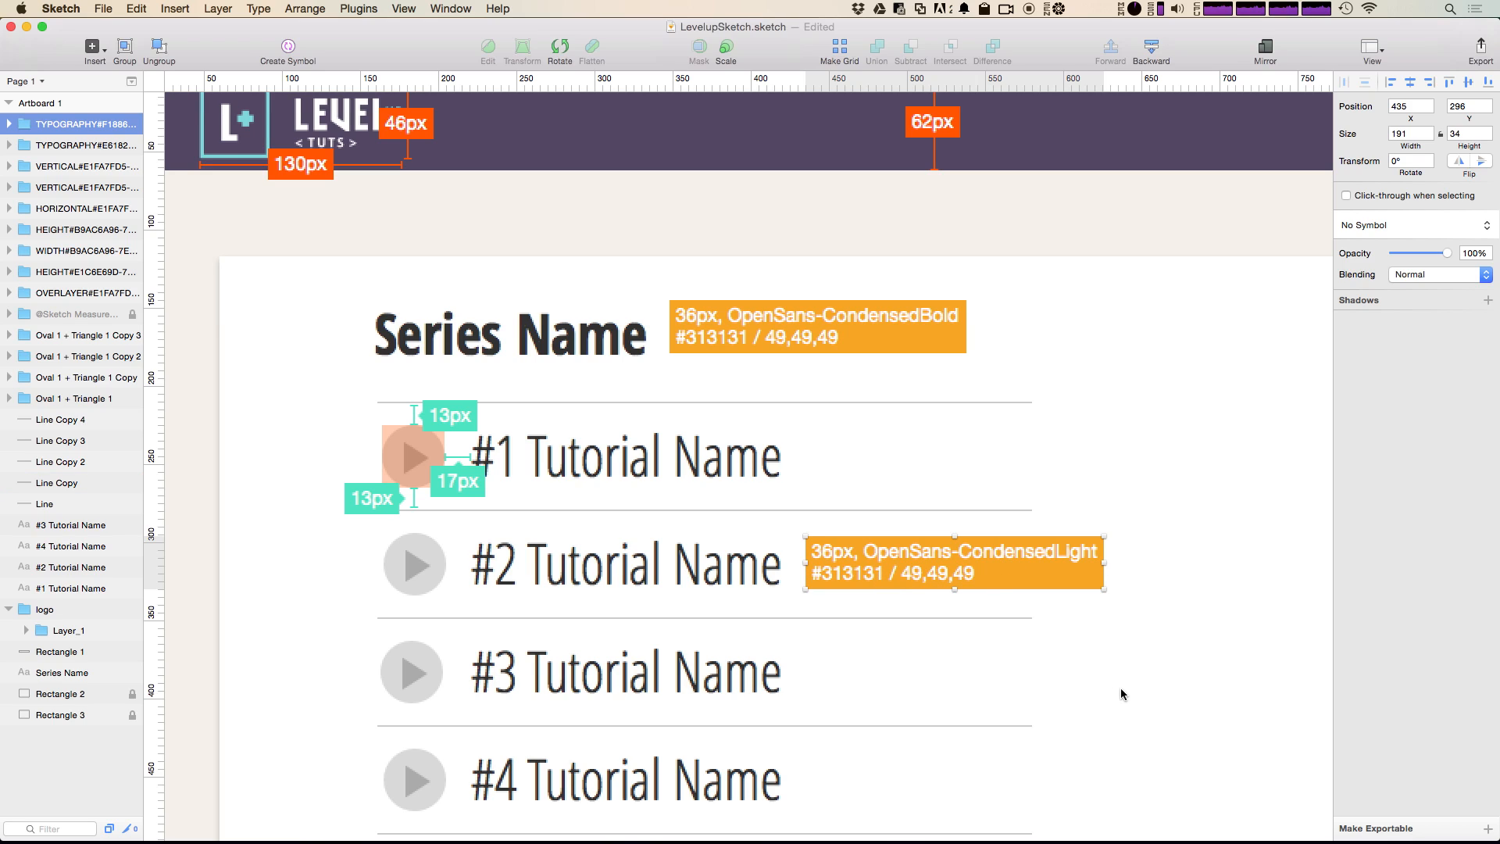
{"action": "key", "text": "super+minus"}
{"action": "left_click", "coordinate": [1190, 539]}
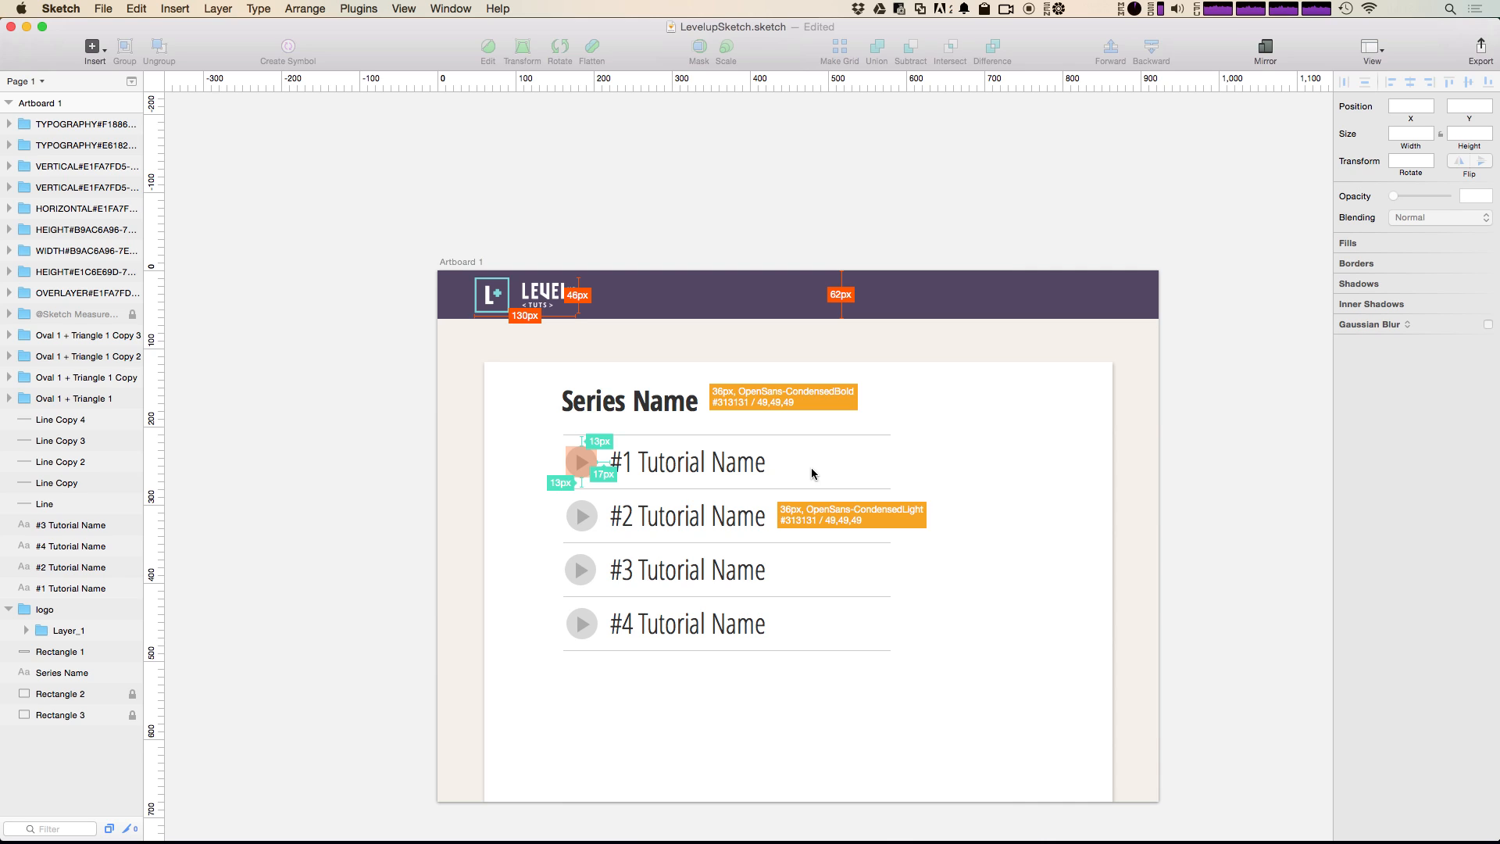
{"action": "left_click", "coordinate": [670, 296]}
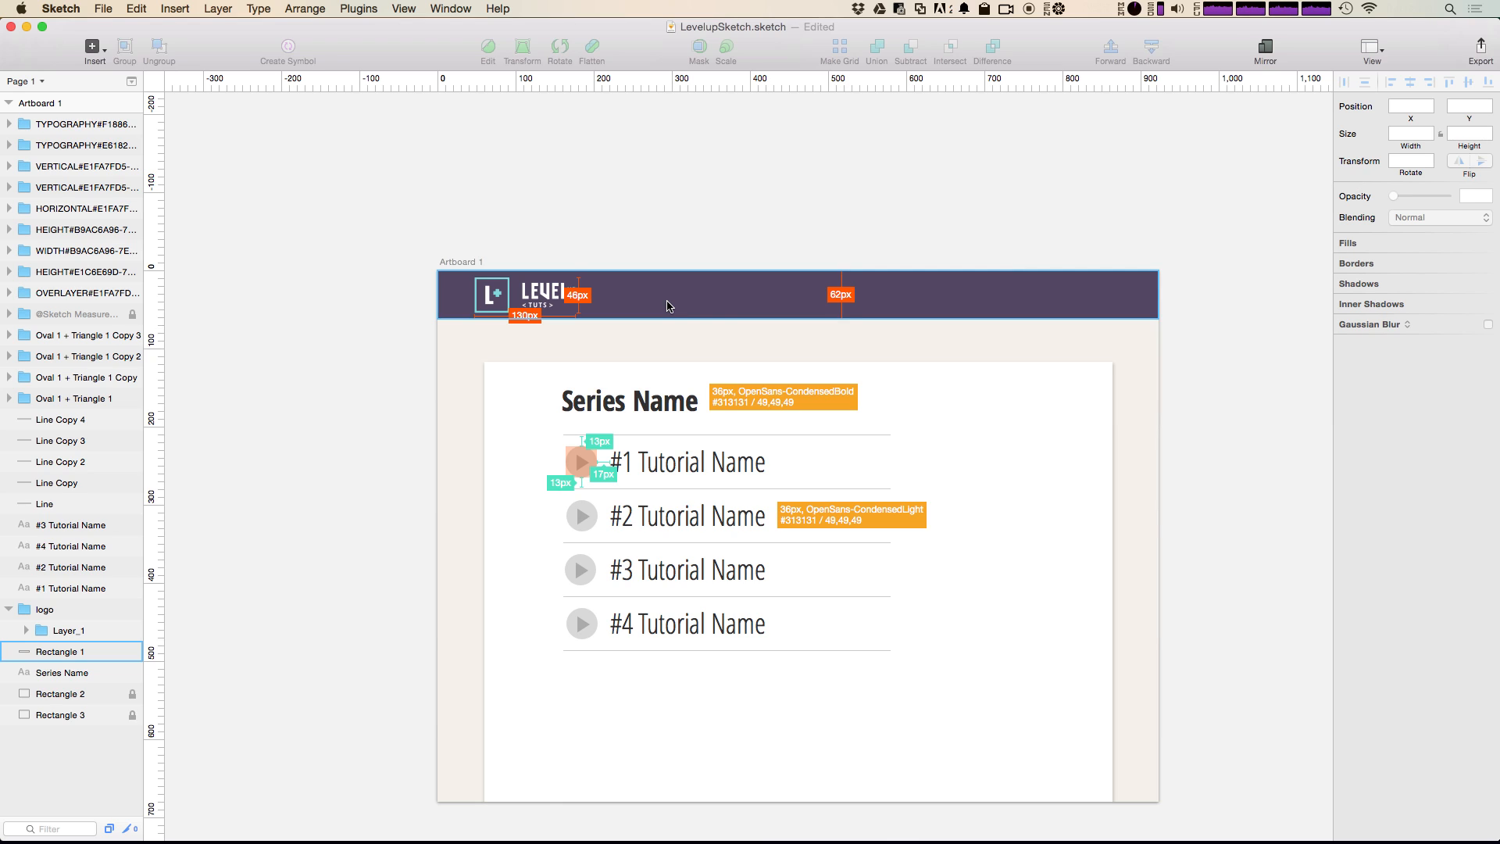
{"action": "left_click", "coordinate": [1237, 626]}
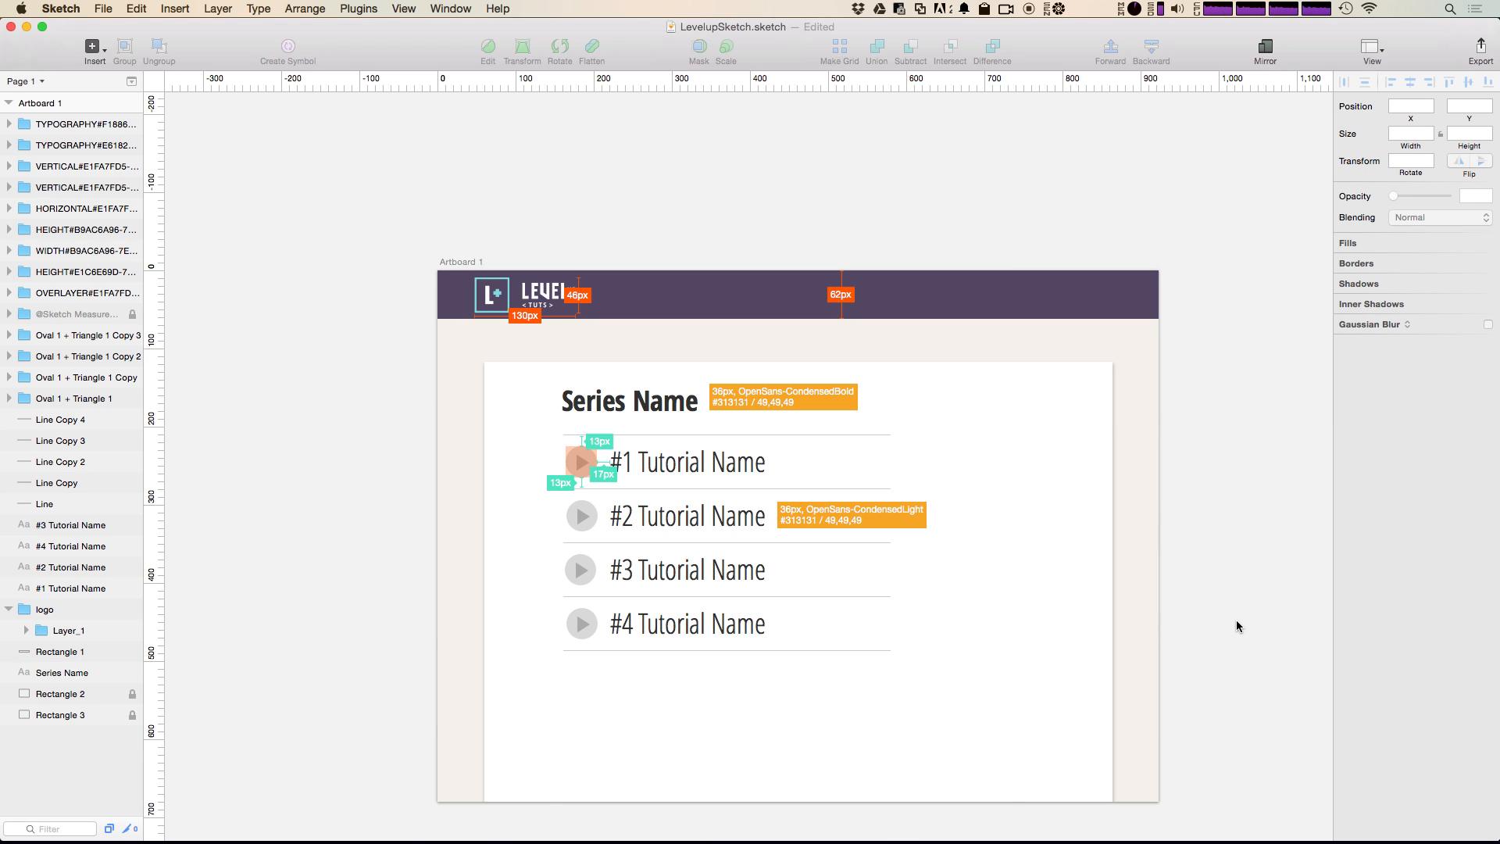
Step: Add a property guide with the border color excluded to the third play icon's circle and place the guide at X 6, Y 357
{"action": "left_click", "coordinate": [579, 577]}
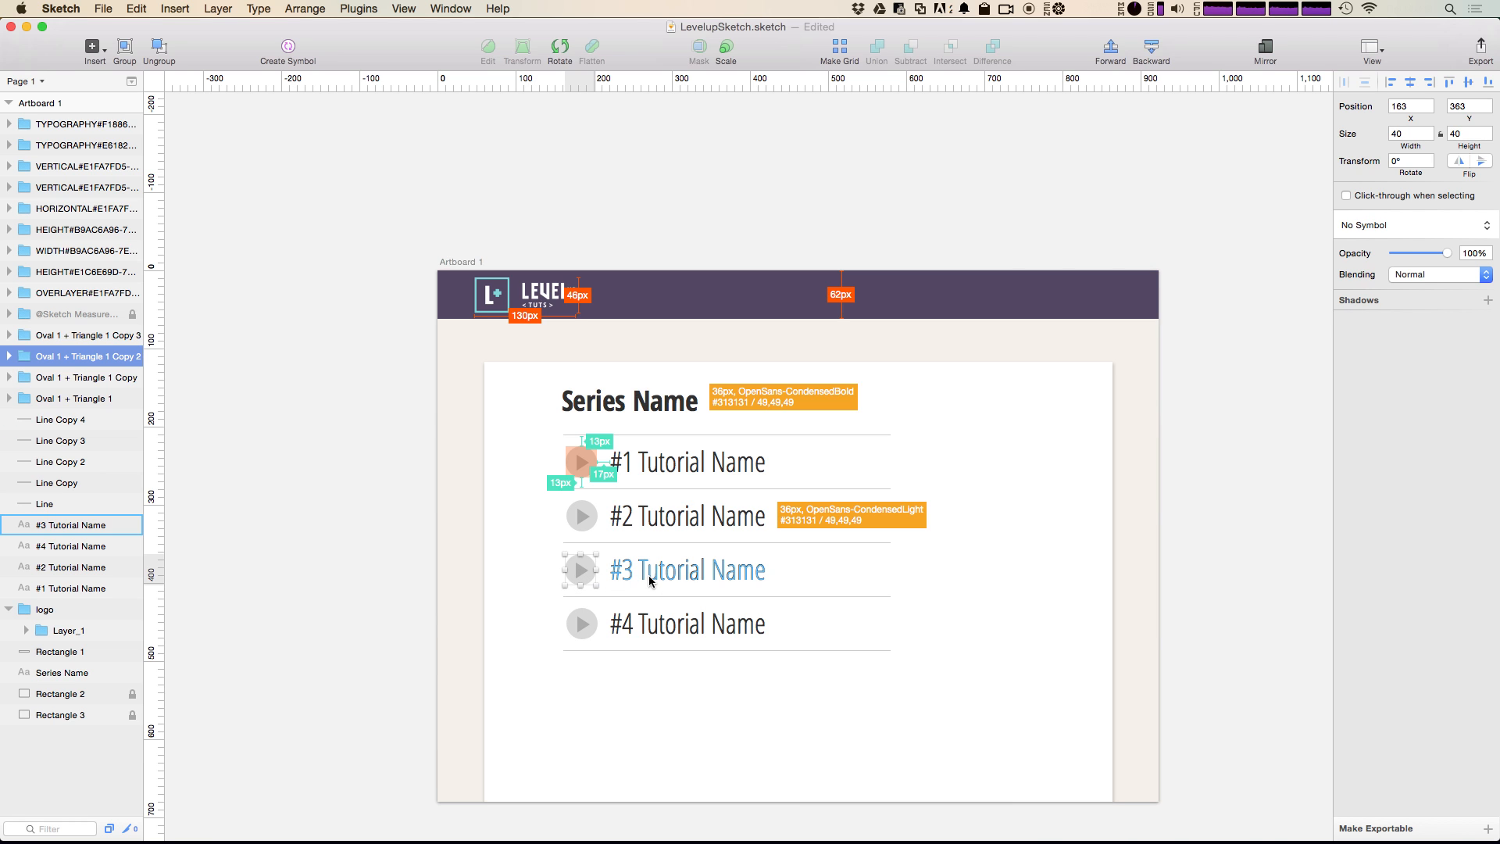
{"action": "key", "text": "super+plus"}
{"action": "mouse_move", "coordinate": [495, 656]}
{"action": "left_mouse_down"}
{"action": "mouse_move", "coordinate": [790, 573]}
{"action": "mouse_move", "coordinate": [959, 456]}
{"action": "mouse_move", "coordinate": [956, 442]}
{"action": "left_mouse_up"}
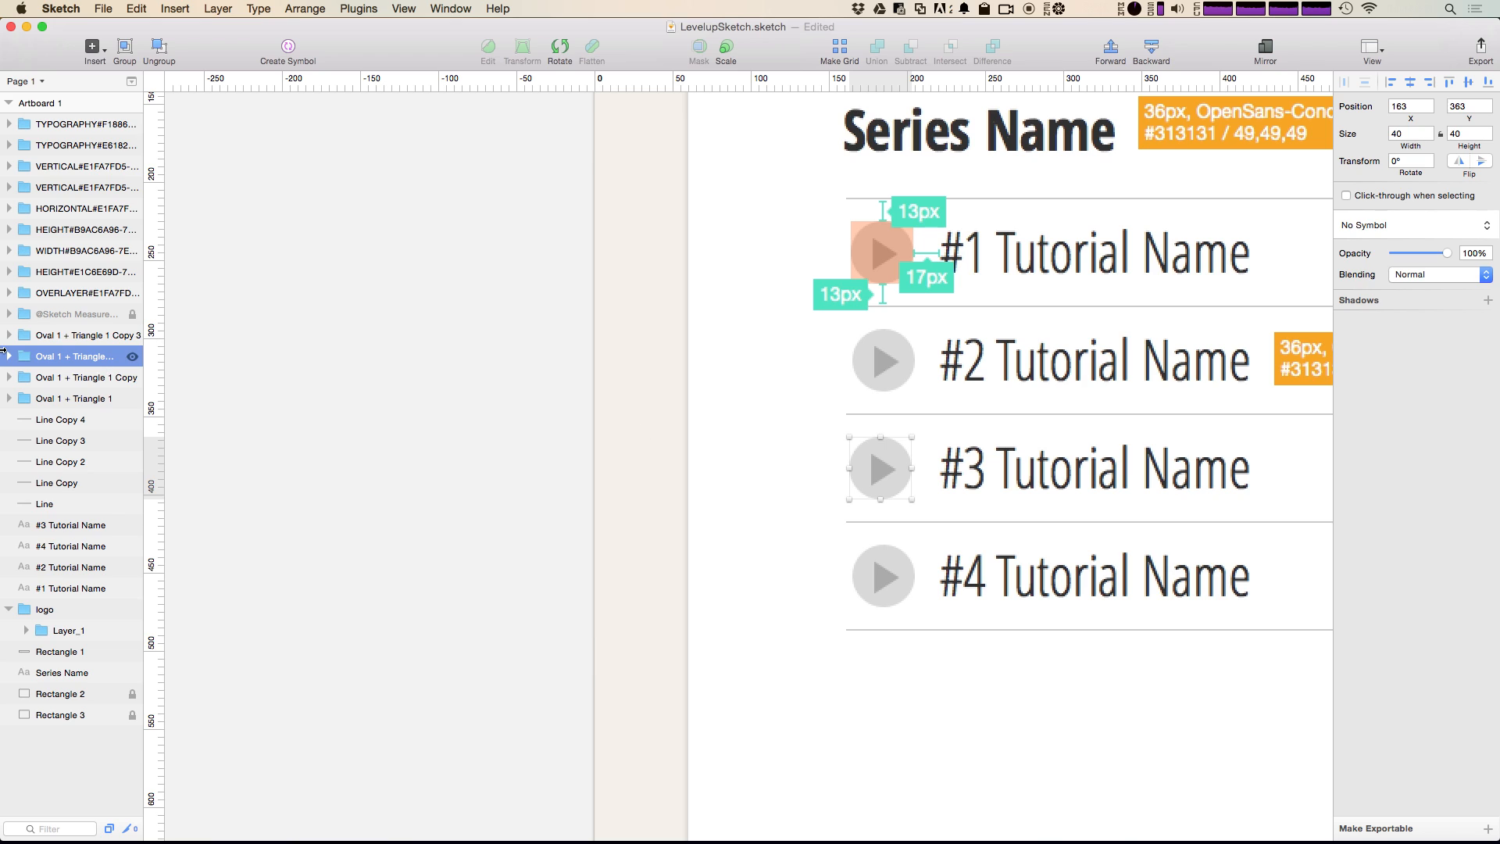
{"action": "left_click", "coordinate": [8, 356]}
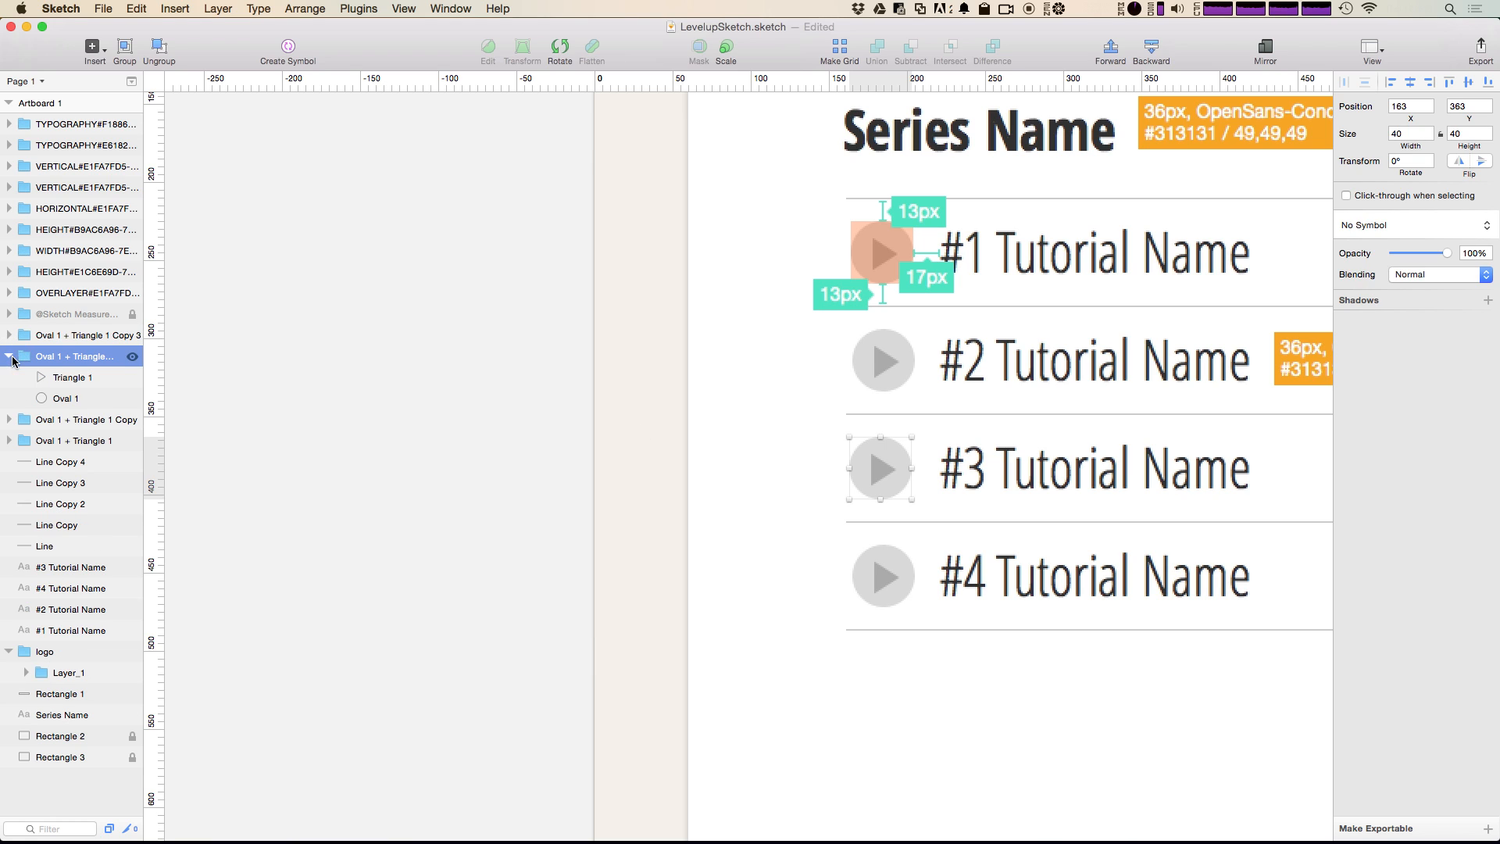
{"action": "left_click", "coordinate": [74, 398]}
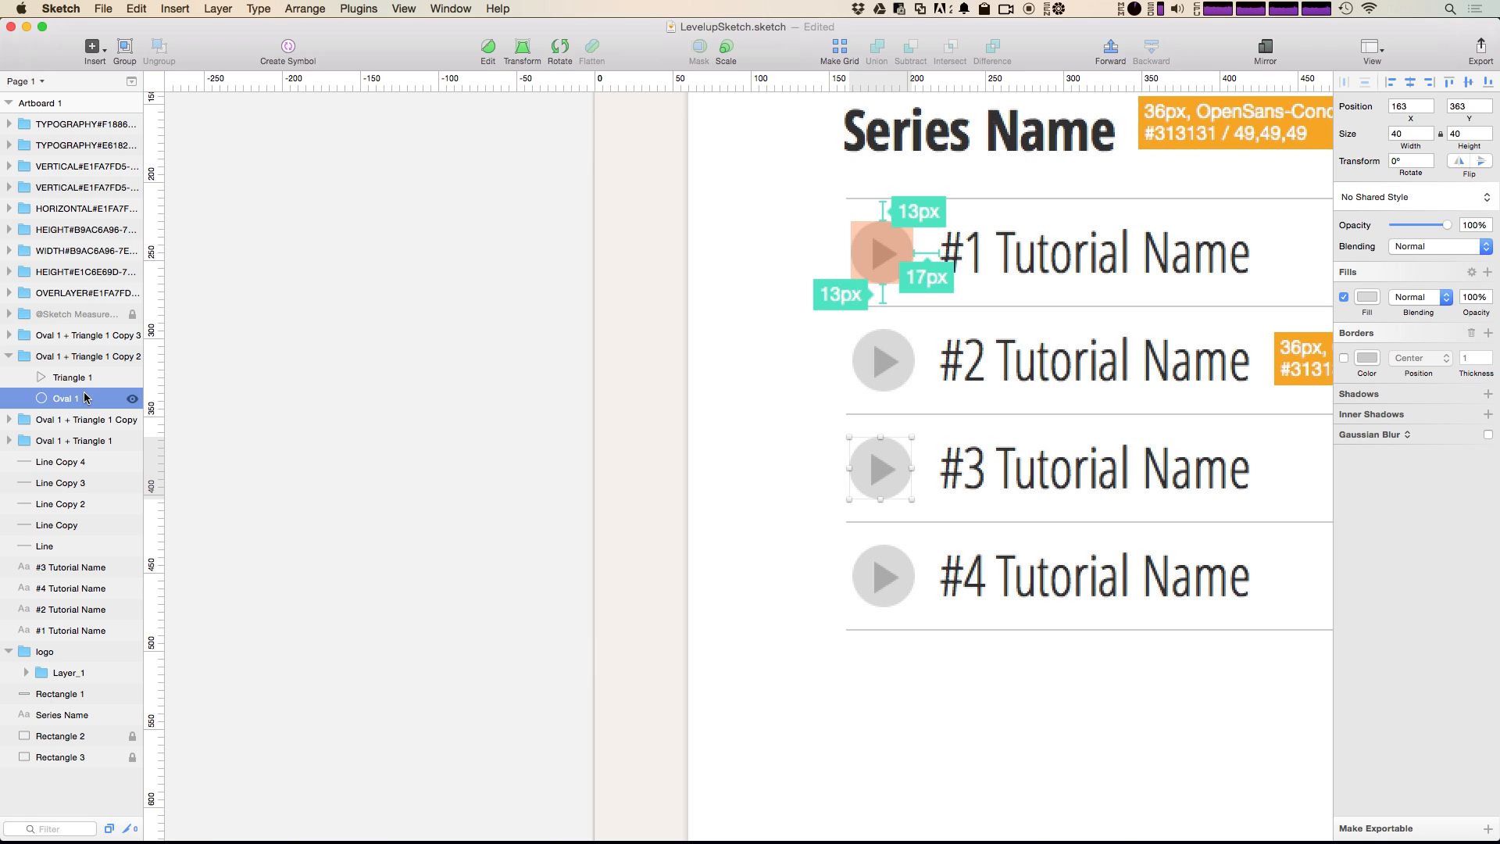
{"action": "key", "text": "ctrl+shift+4"}
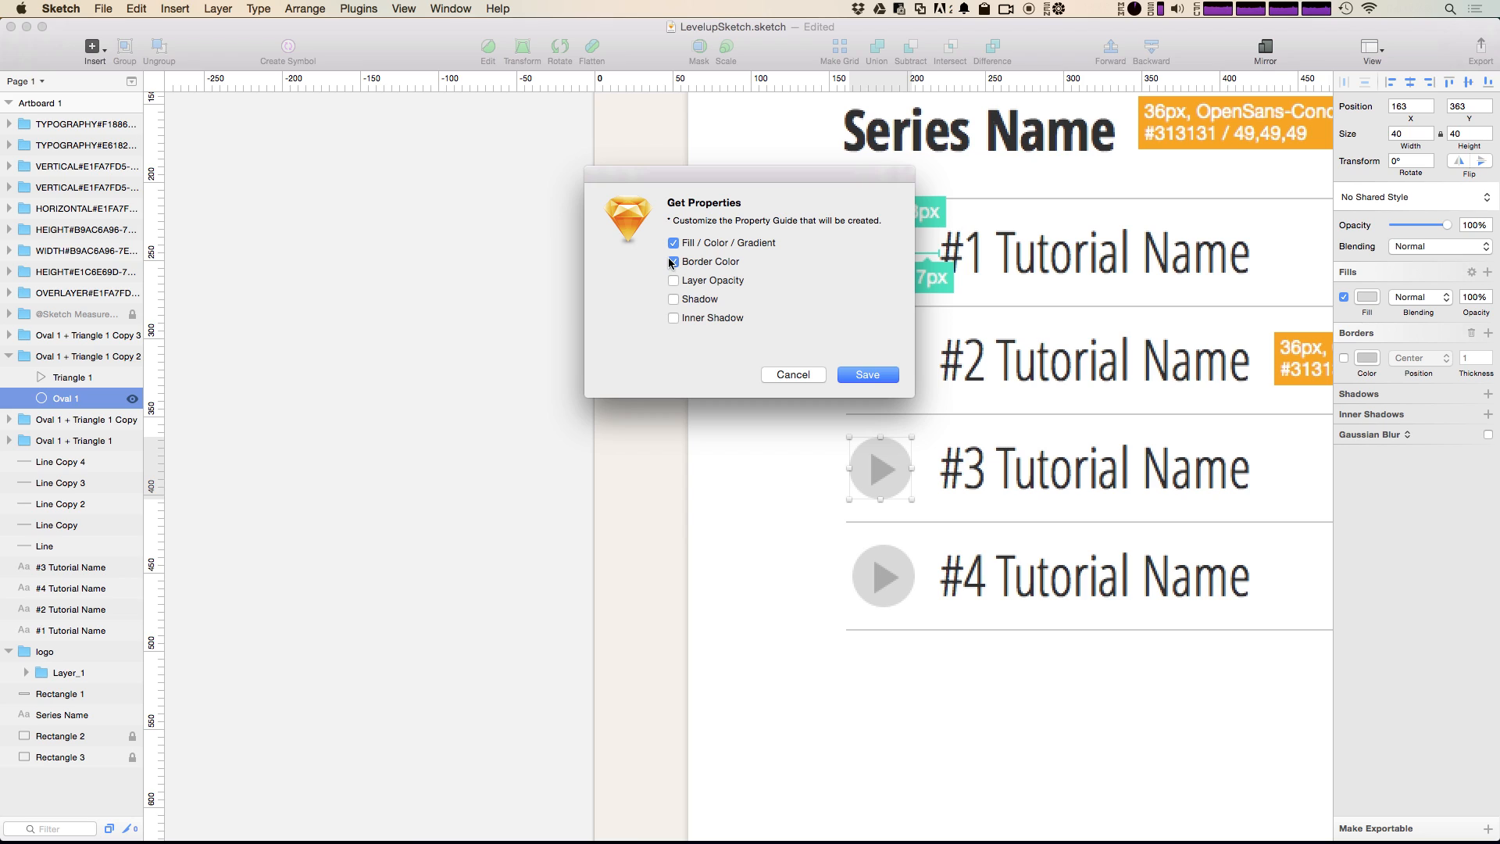
{"action": "left_click", "coordinate": [674, 262]}
{"action": "left_click", "coordinate": [852, 373]}
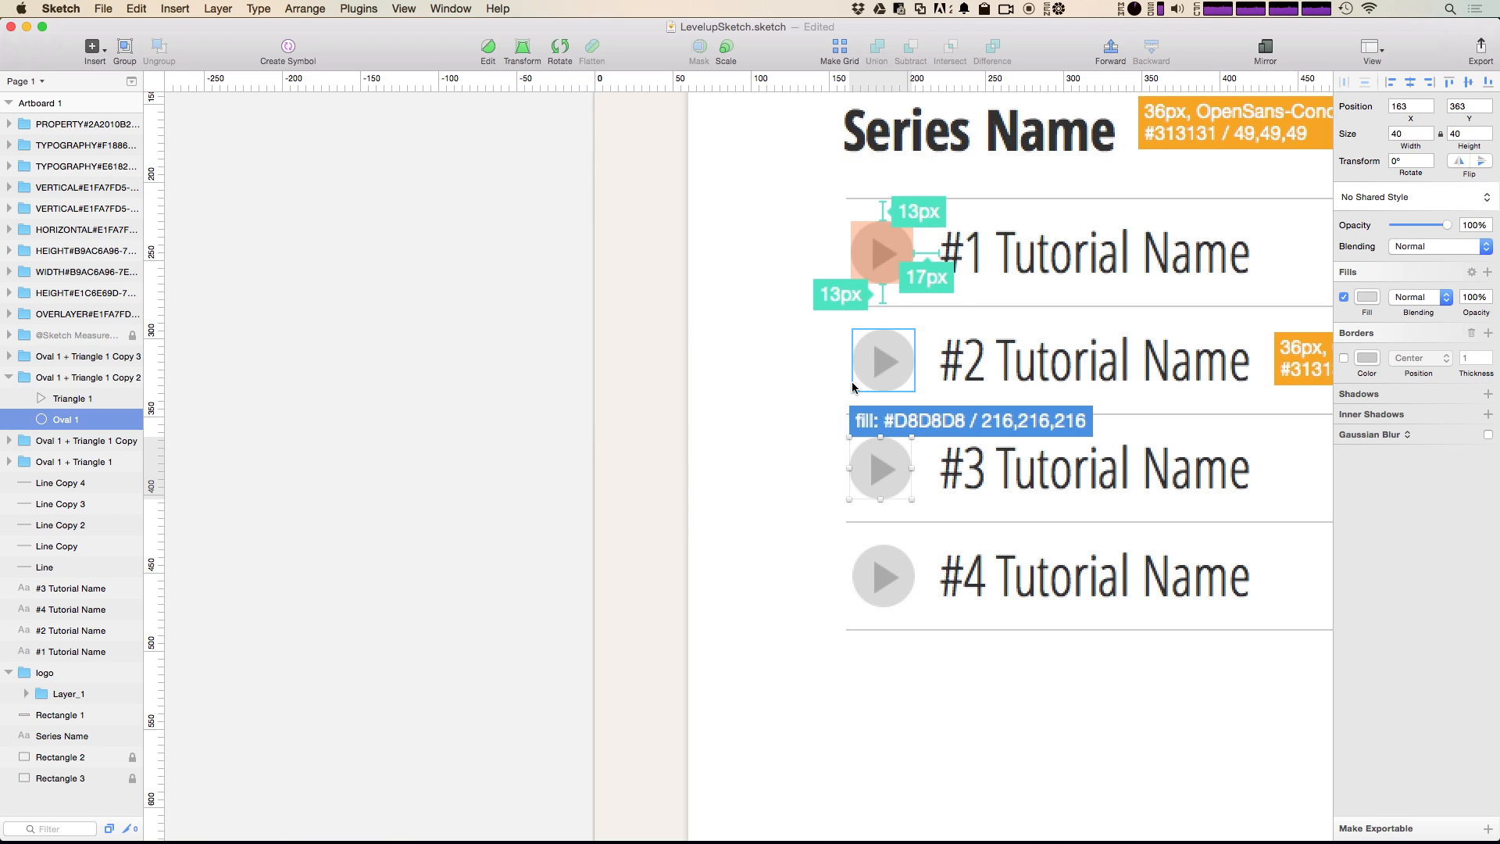
{"action": "left_click_drag", "start_coordinate": [964, 418], "coordinate": [722, 445]}
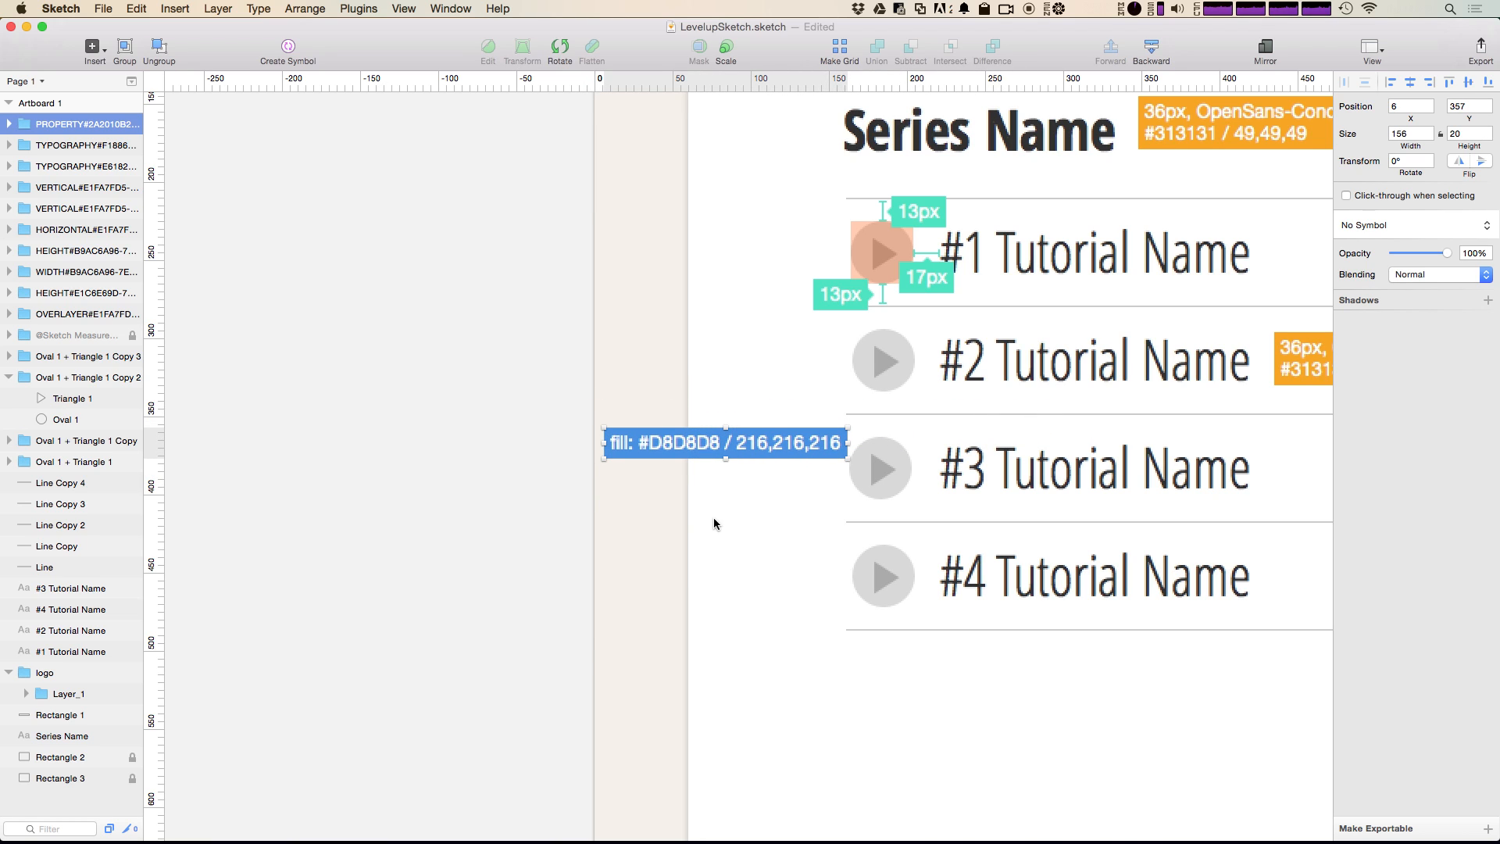
Step: Add a fill property guide to the third play icon's triangle and place the guide at X 18, Y 390
{"action": "left_click", "coordinate": [107, 398]}
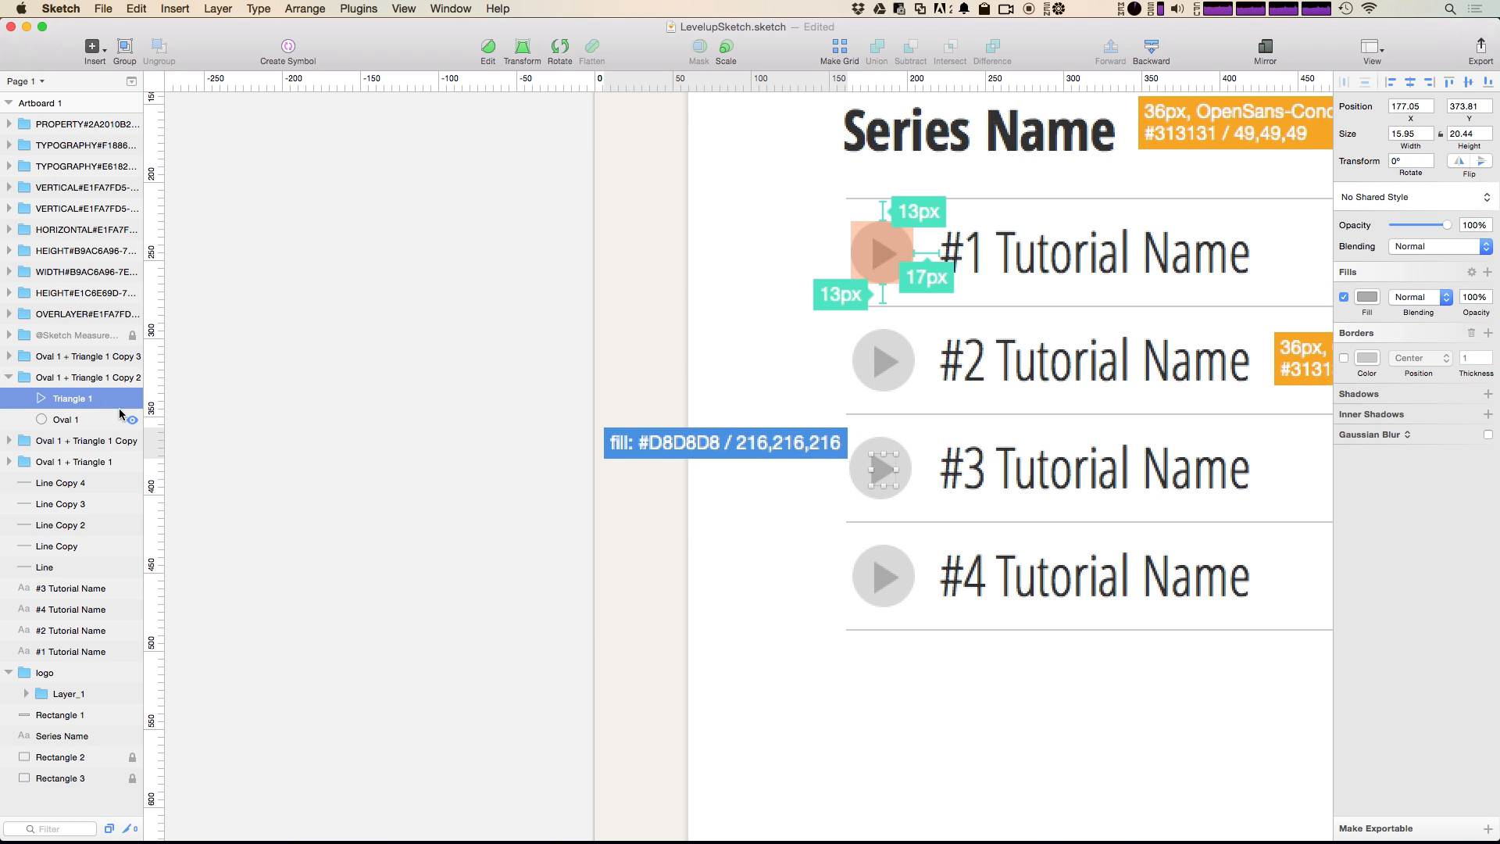
{"action": "key", "text": "ctrl+shift+4"}
{"action": "left_click", "coordinate": [874, 386]}
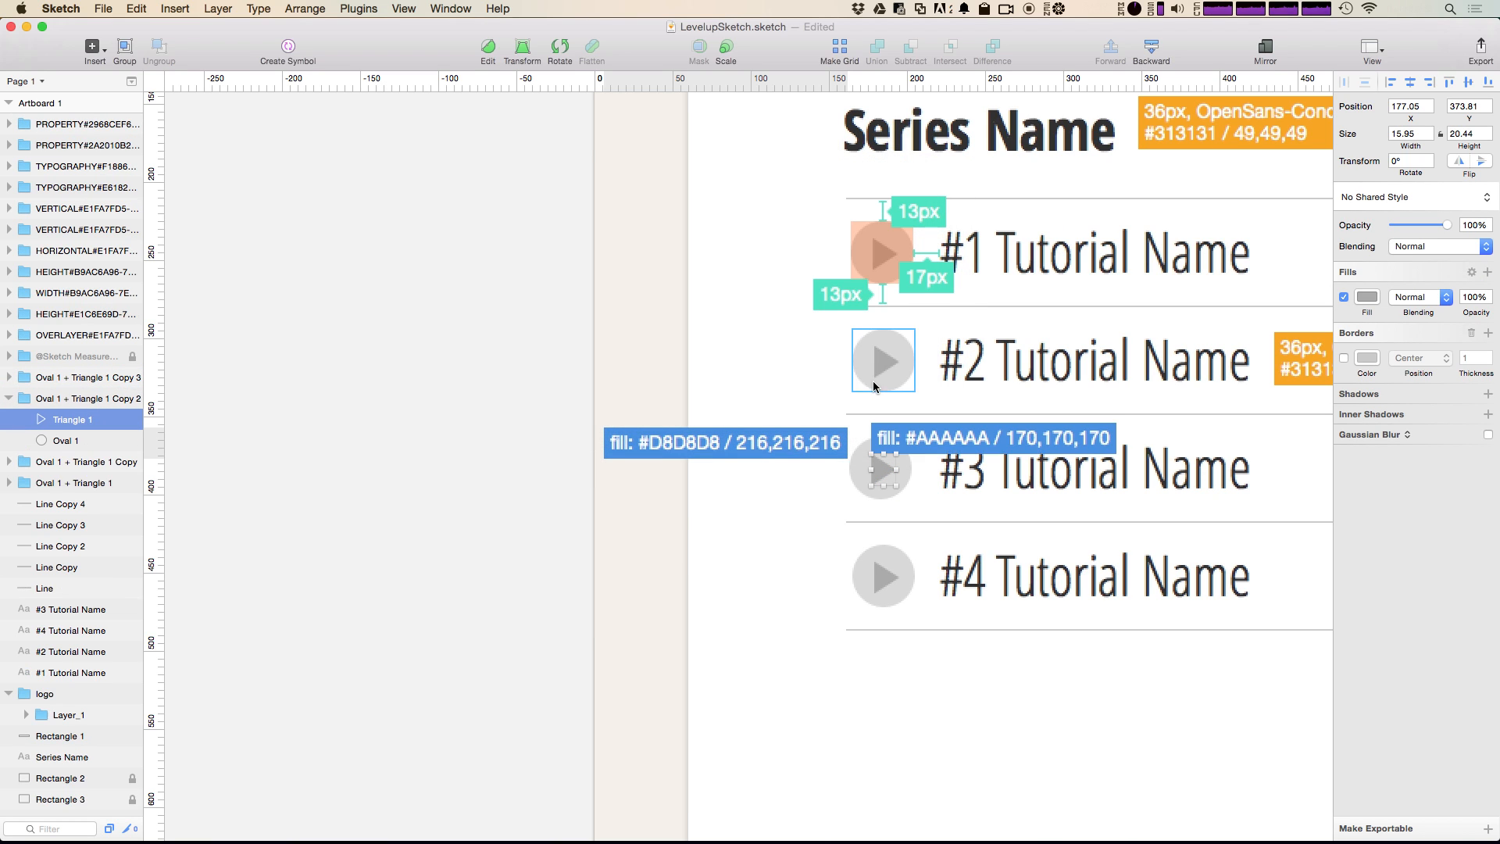
{"action": "left_click_drag", "start_coordinate": [995, 440], "coordinate": [730, 494]}
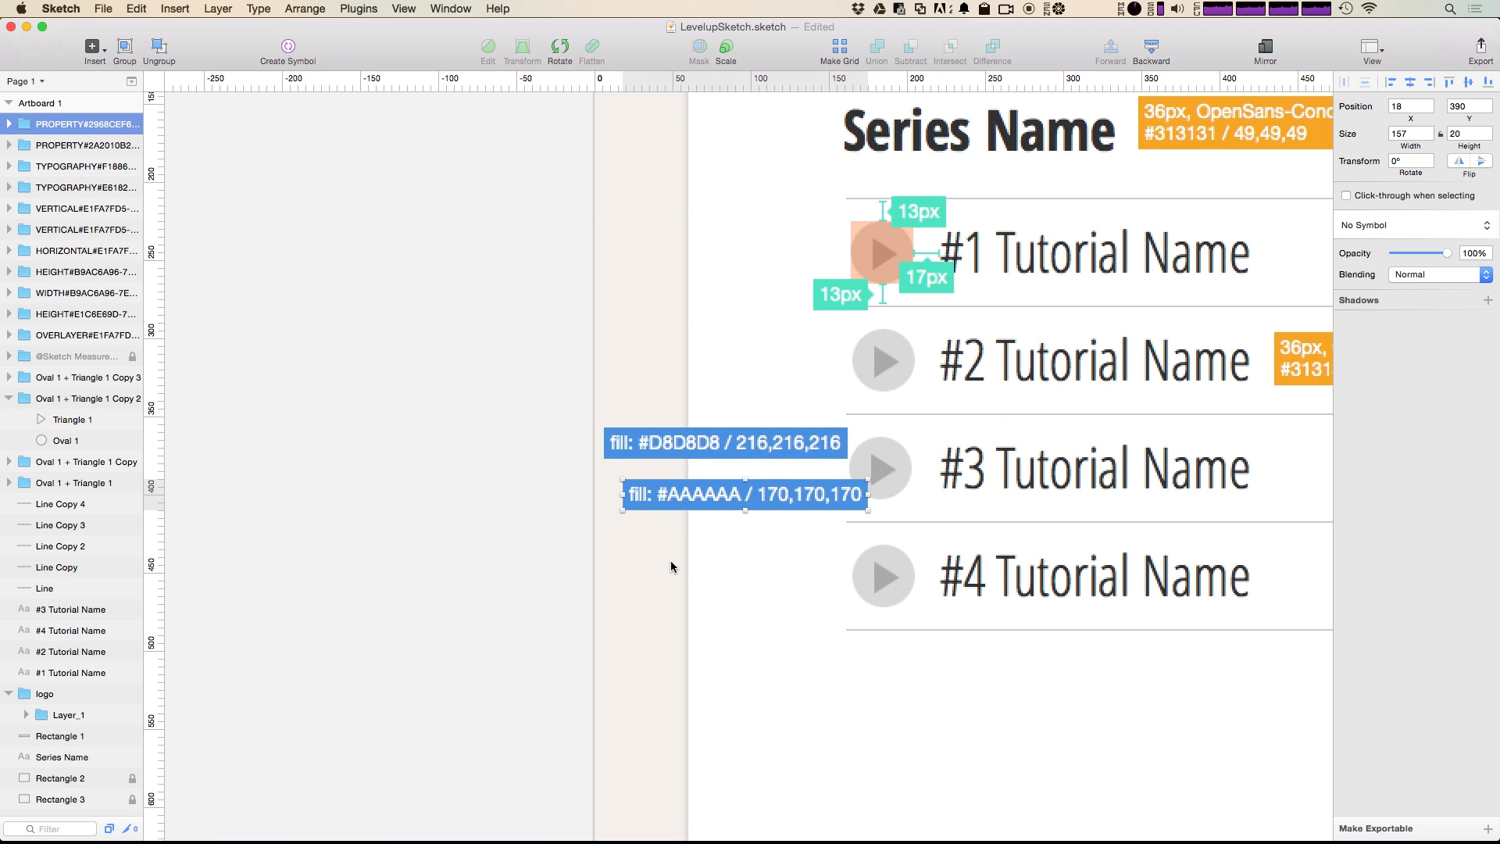
{"action": "left_click", "coordinate": [748, 565]}
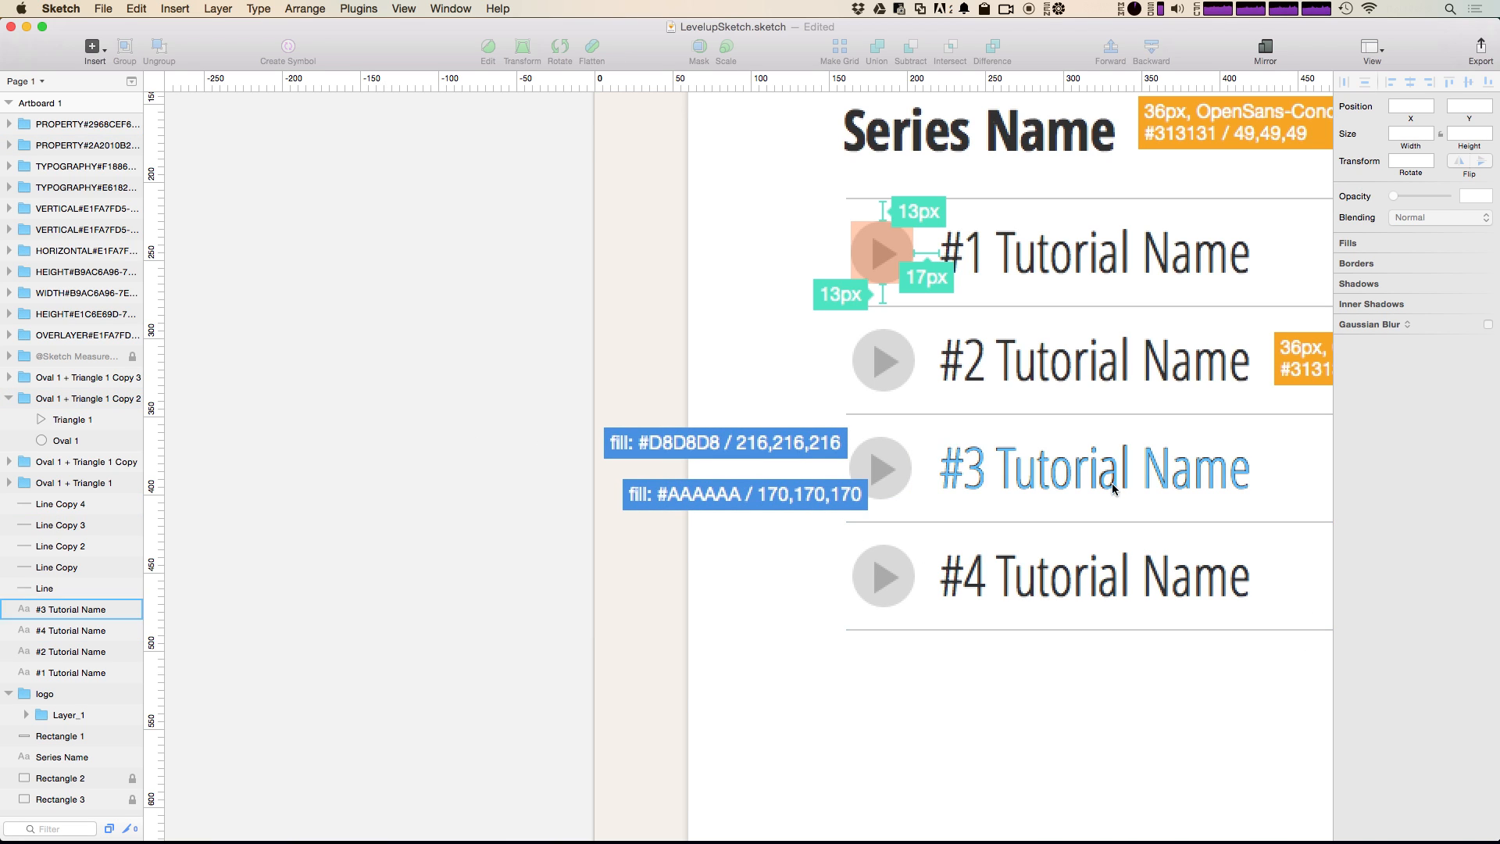
Step: Examine the fill color of the third play icon's triangle in the color picker
{"action": "left_click", "coordinate": [887, 474]}
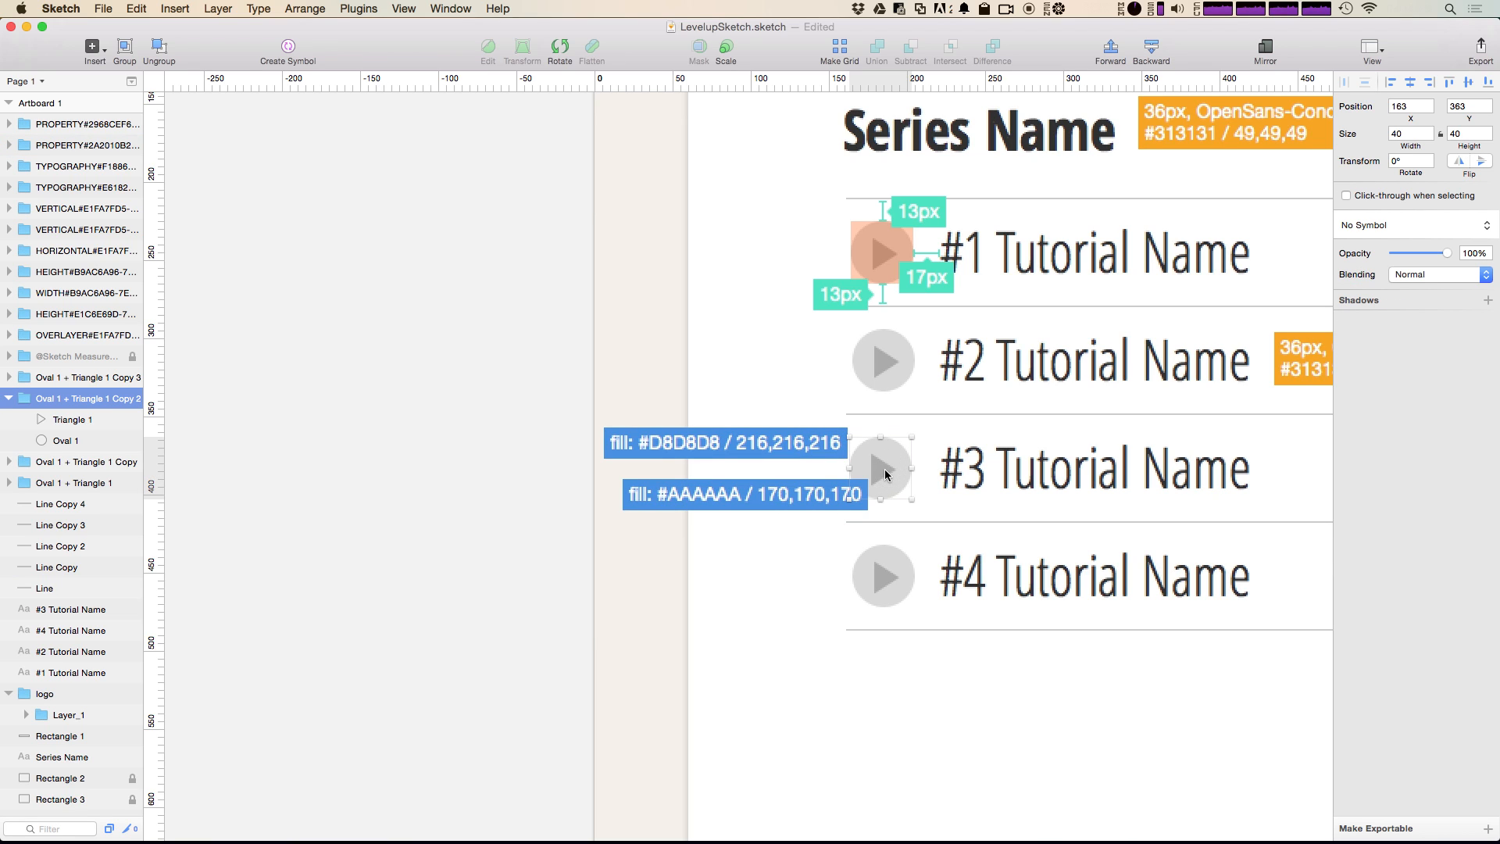
{"action": "left_click", "coordinate": [59, 419]}
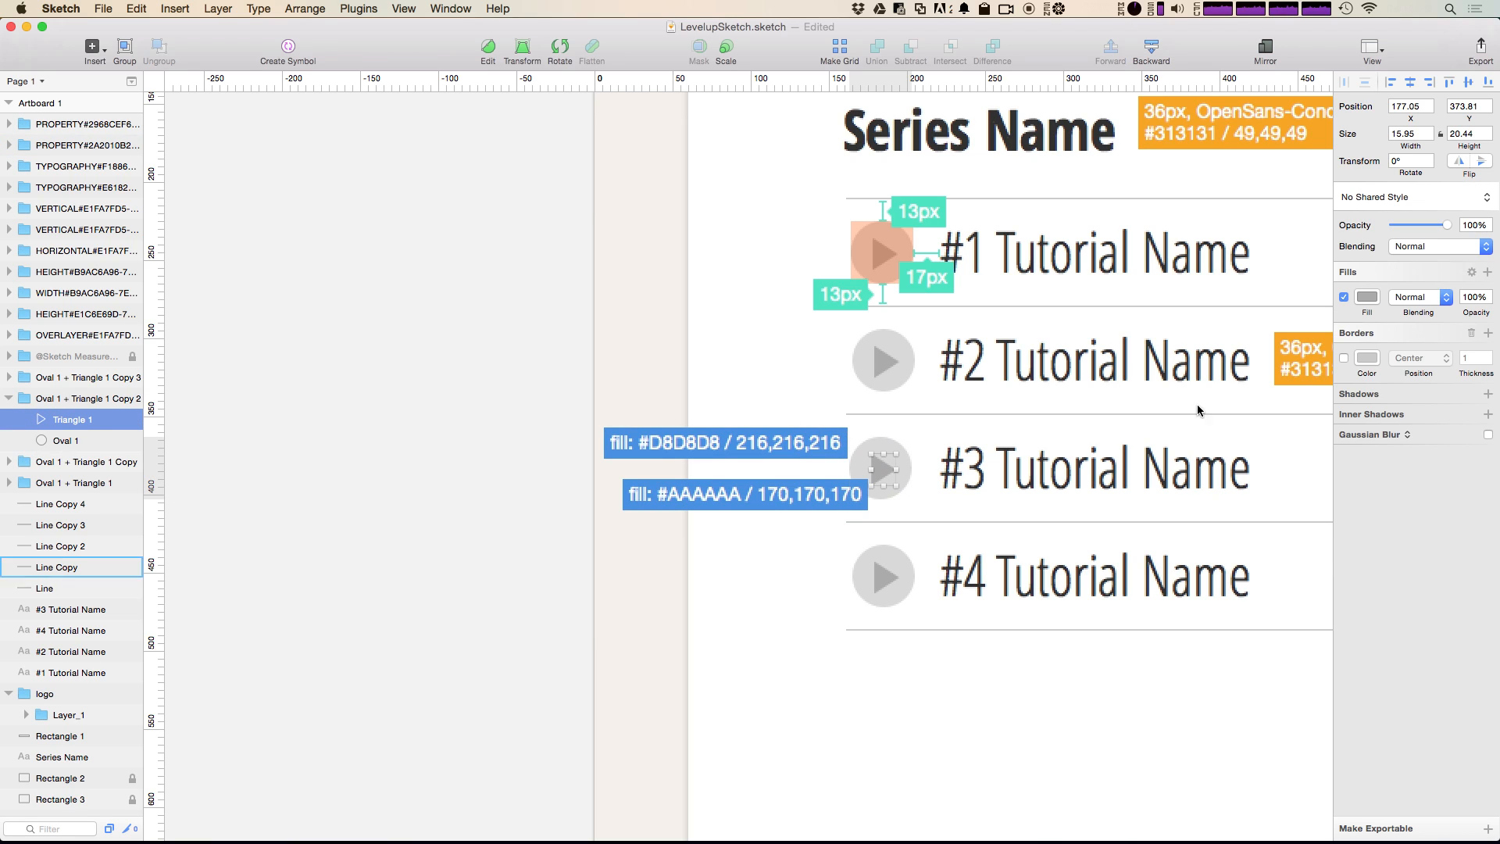
{"action": "left_click", "coordinate": [1367, 297]}
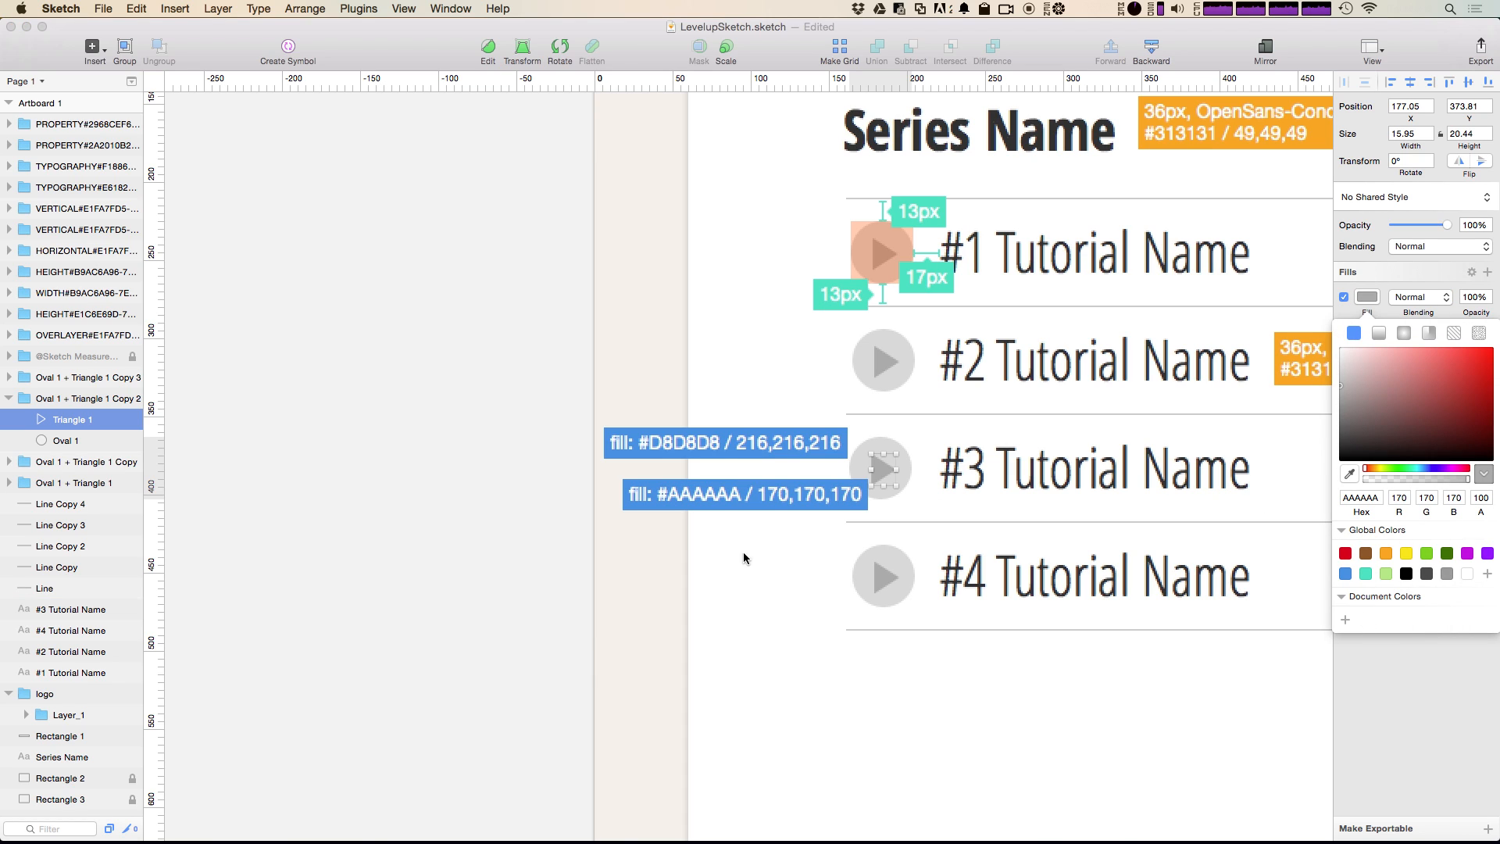
{"action": "left_click", "coordinate": [757, 575]}
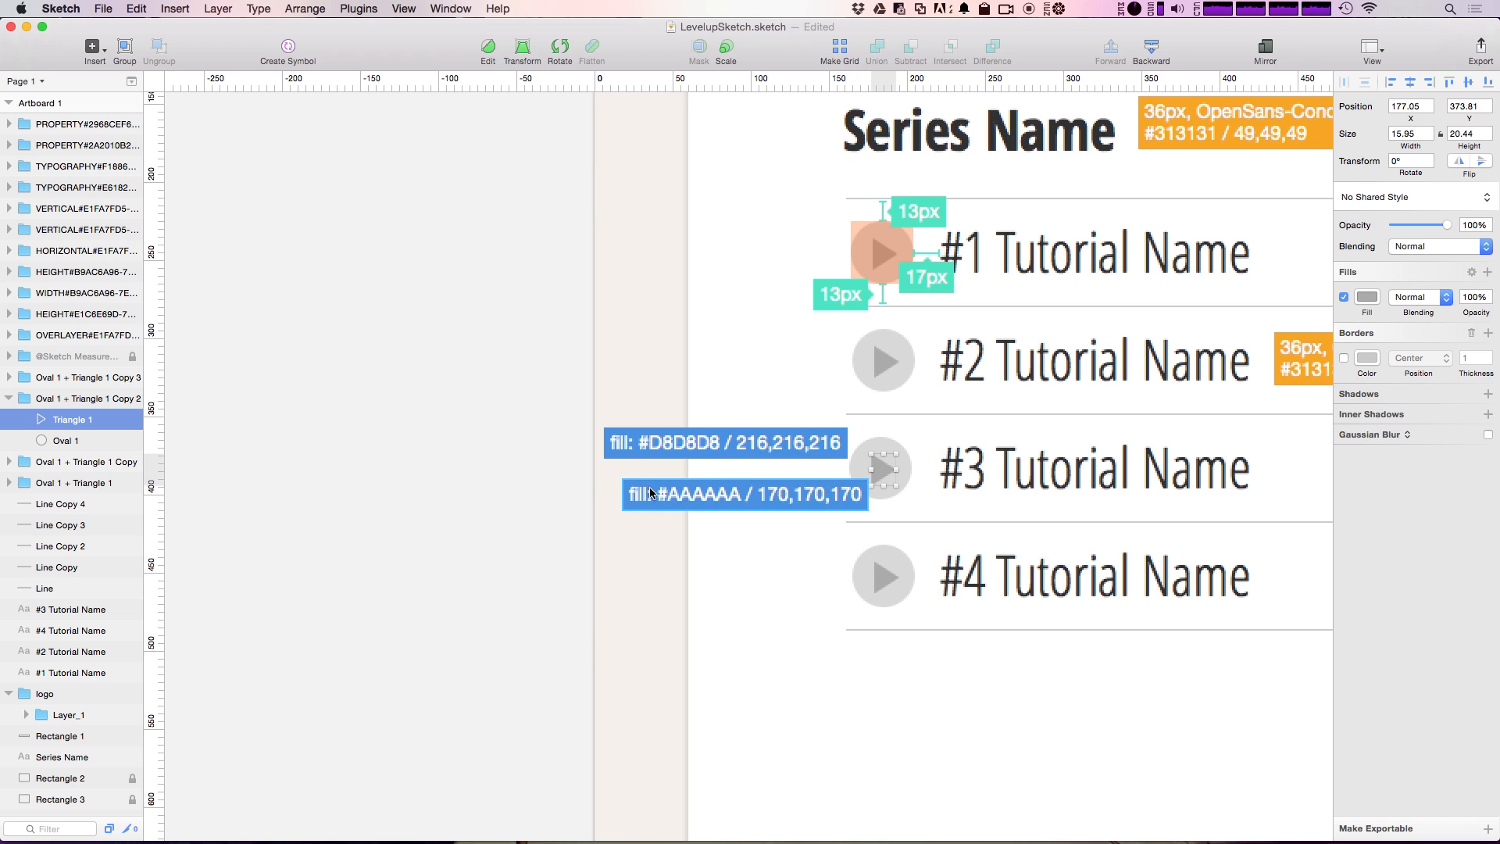
Step: Add a text layer reading "triangle" and convert it into a label directly beneath the #AAAAAA fill guide
{"action": "left_click", "coordinate": [685, 470]}
{"action": "scroll", "coordinate": [685, 470], "scroll_direction": "right", "scroll_amount": 3}
{"action": "scroll", "coordinate": [685, 470], "scroll_direction": "up", "scroll_amount": 1}
{"action": "left_click", "coordinate": [612, 529]}
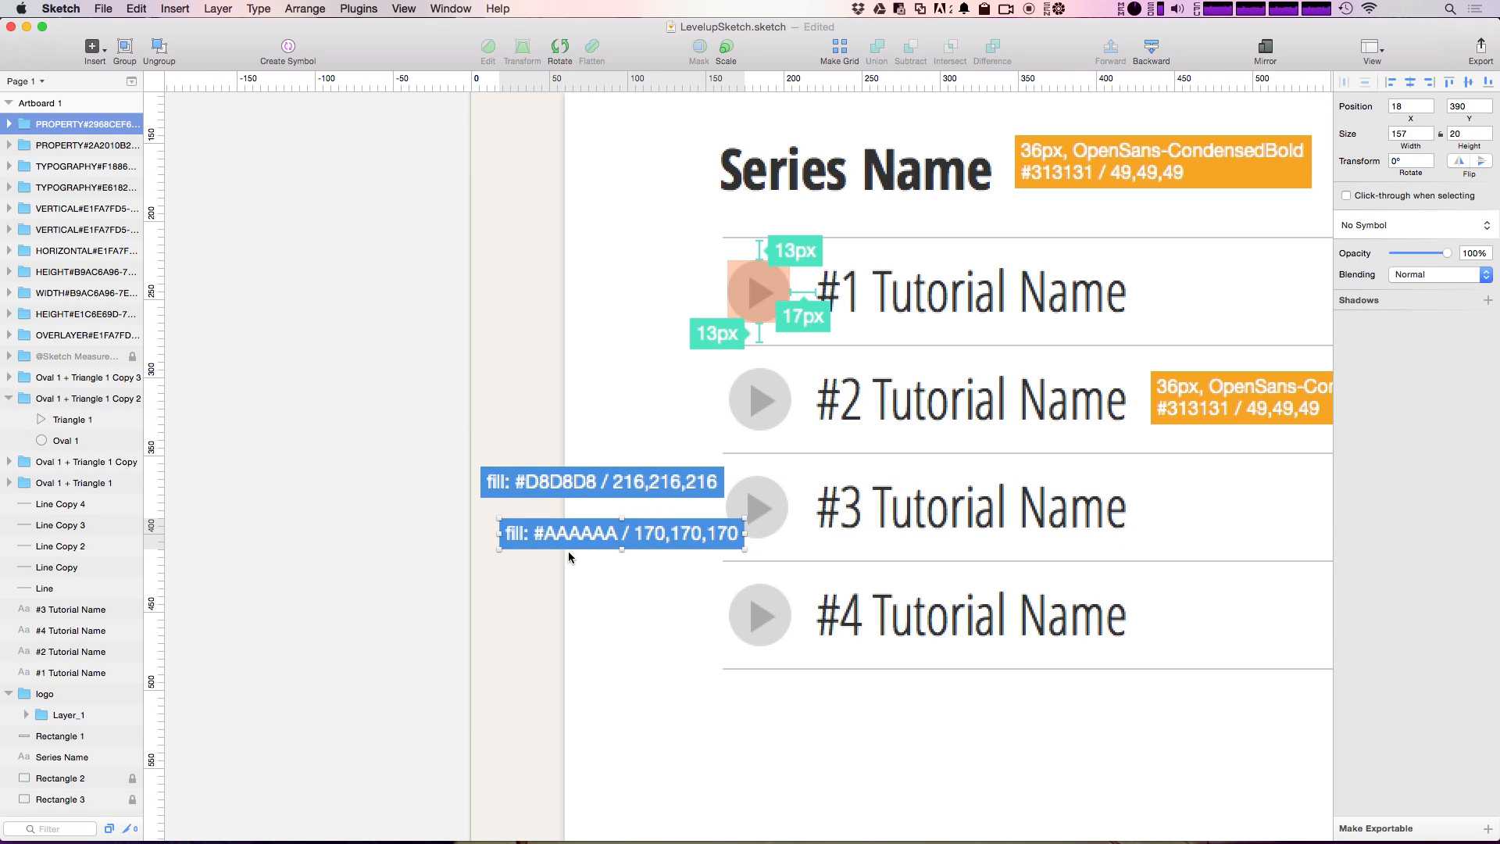
{"action": "key", "text": "t"}
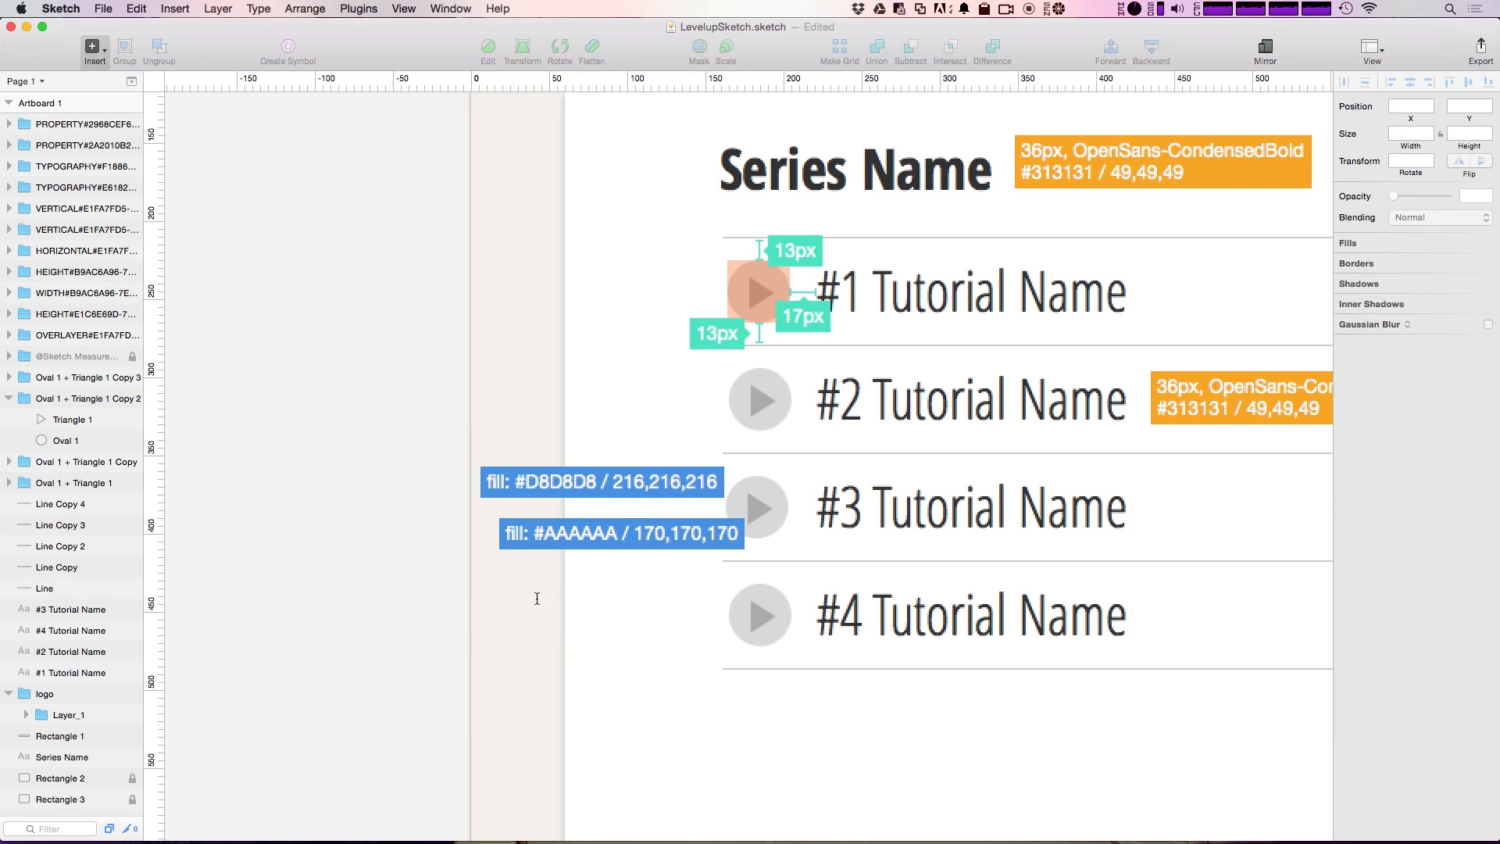
{"action": "left_click", "coordinate": [536, 603]}
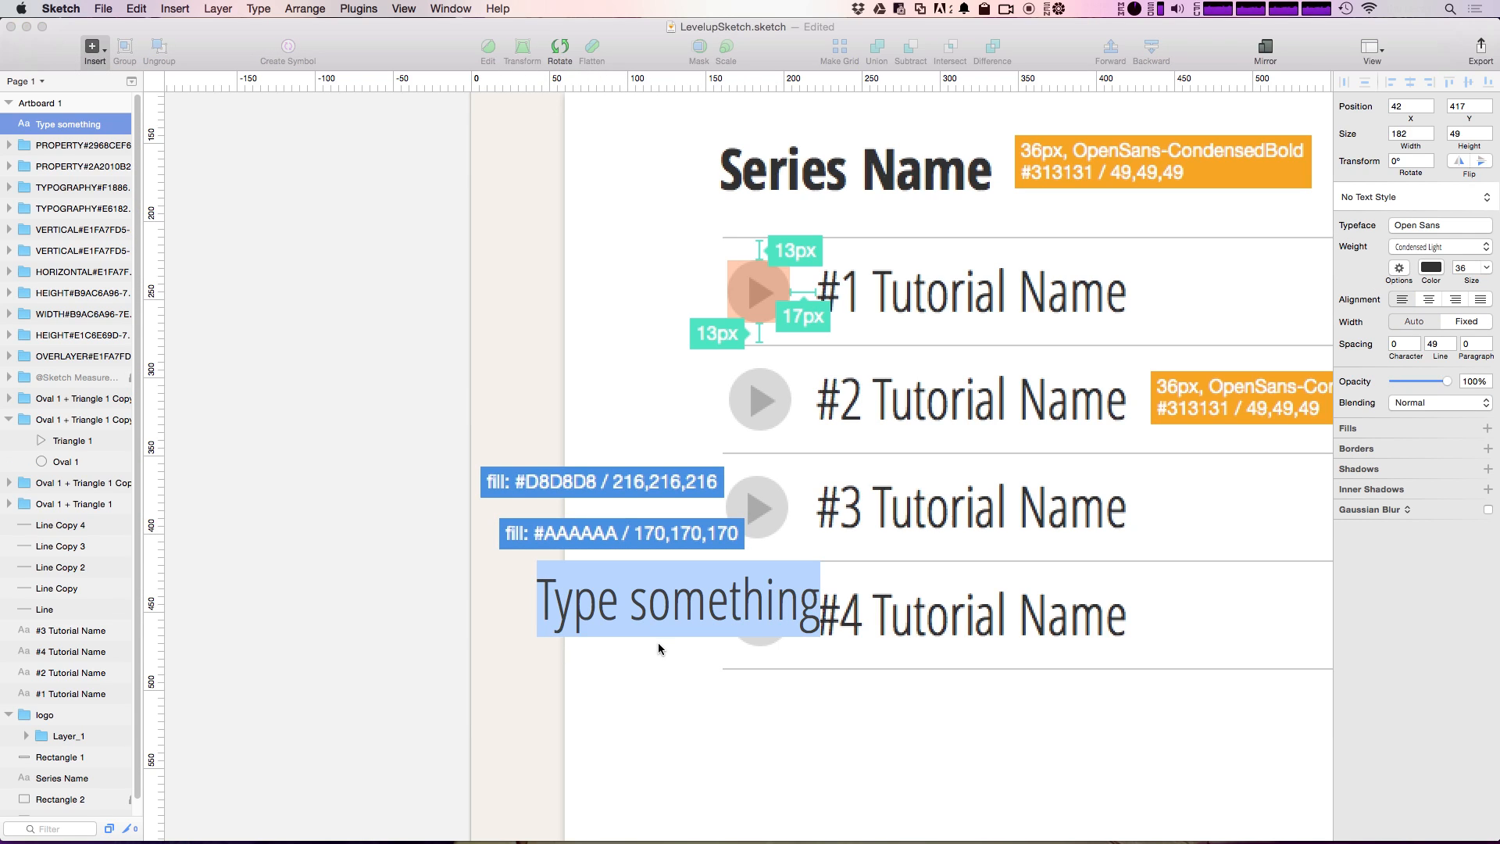
{"action": "type", "text": "triangle"}
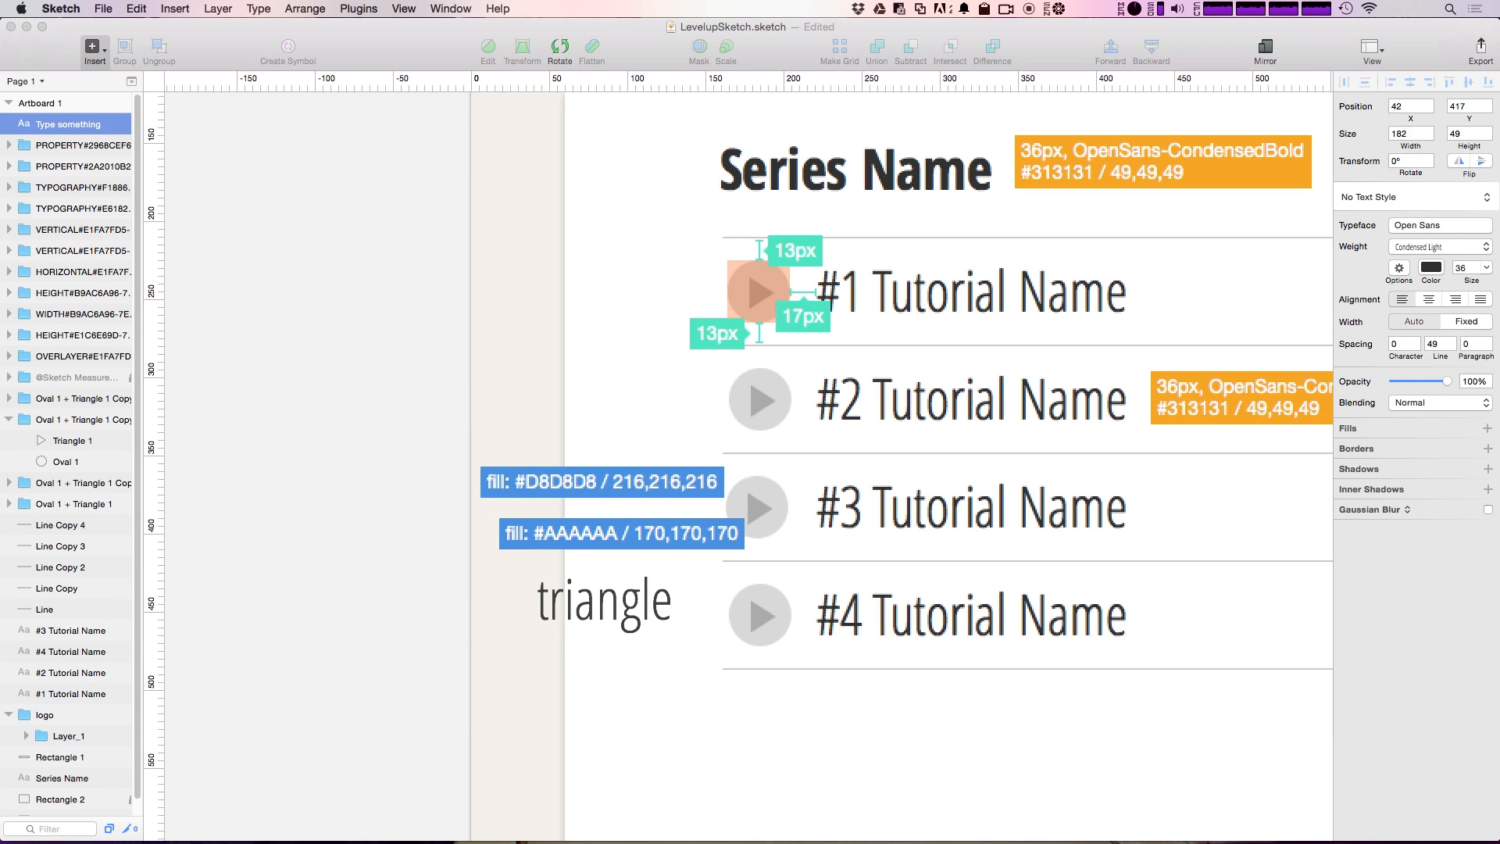
{"action": "left_click", "coordinate": [592, 739]}
{"action": "left_click_drag", "start_coordinate": [581, 580], "coordinate": [541, 570]}
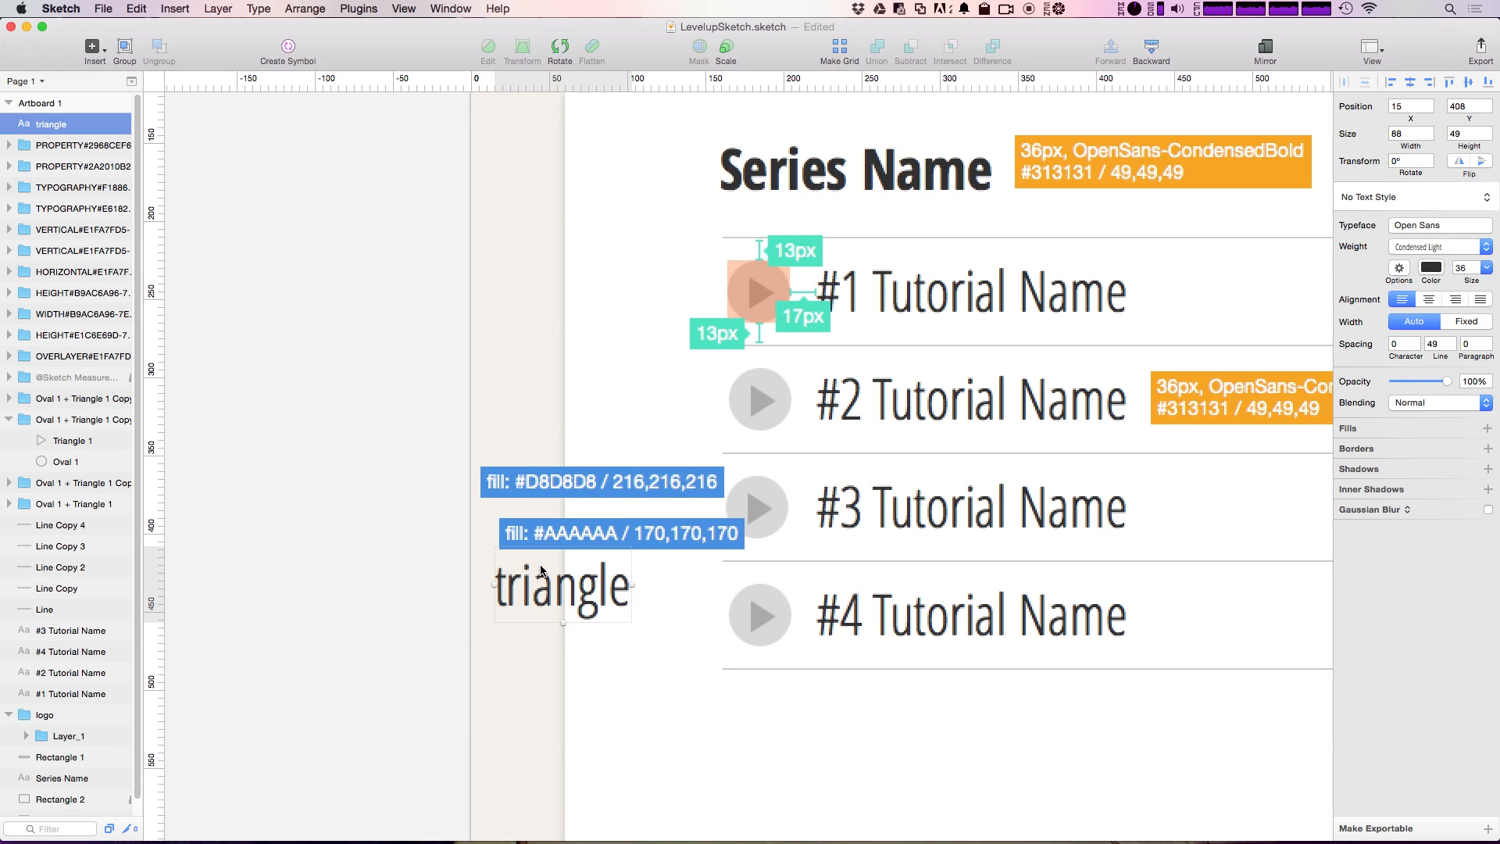
{"action": "key", "text": "ctrl+shift+l"}
Step: Duplicate the triangle label above the #D8D8D8 fill guide at X 6, Y 338 and change its text to "circle"
{"action": "mouse_move", "coordinate": [537, 564]}
{"action": "left_mouse_down"}
{"action": "mouse_move", "coordinate": [526, 521]}
{"action": "mouse_move", "coordinate": [485, 519]}
{"action": "mouse_move", "coordinate": [545, 567]}
{"action": "mouse_move", "coordinate": [523, 448]}
{"action": "left_mouse_up"}
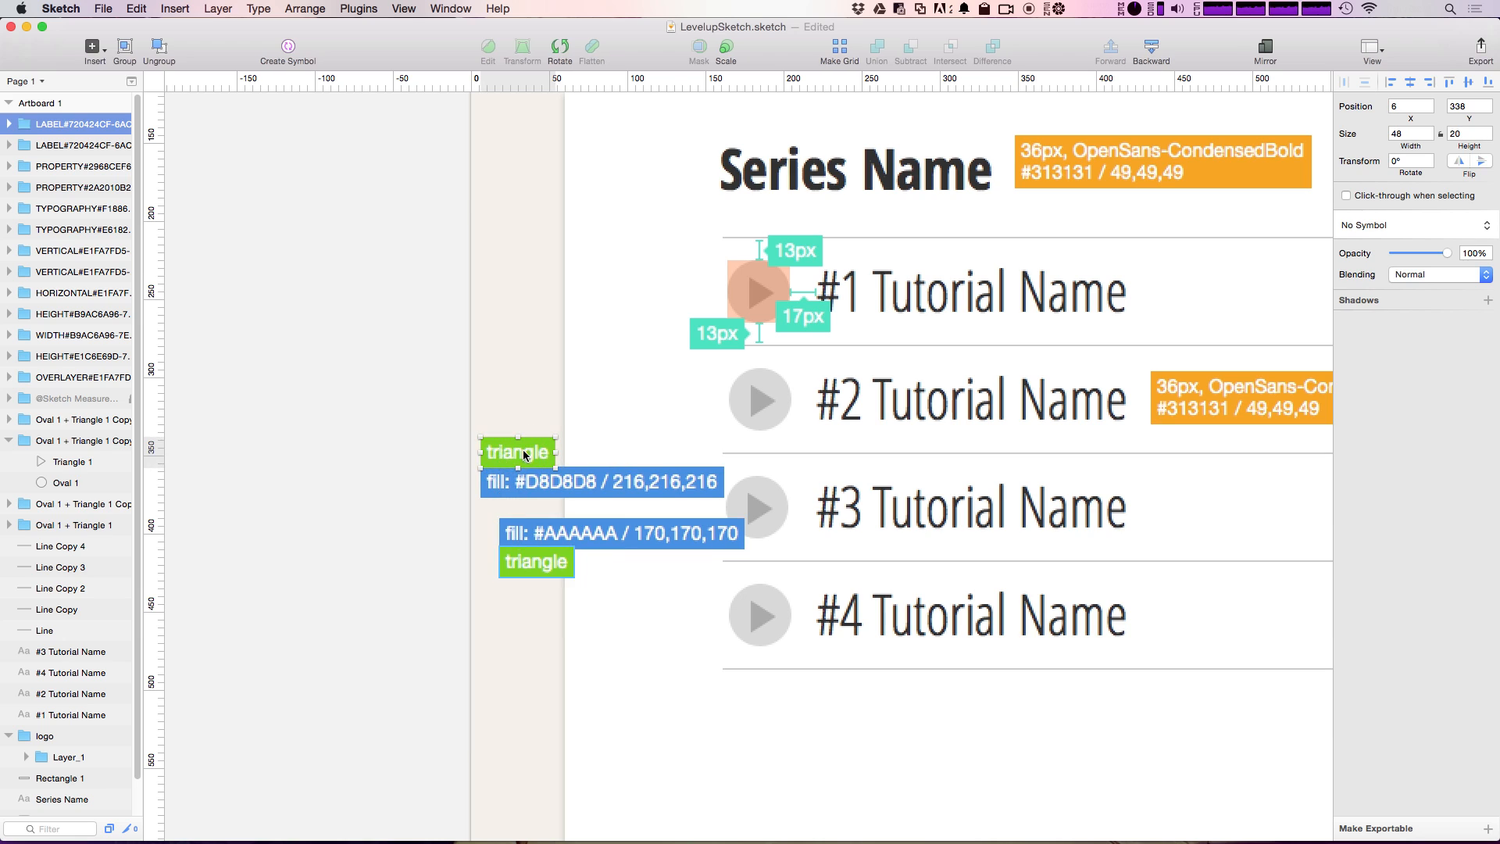
{"action": "double_click", "coordinate": [523, 448]}
{"action": "type", "text": "circle"}
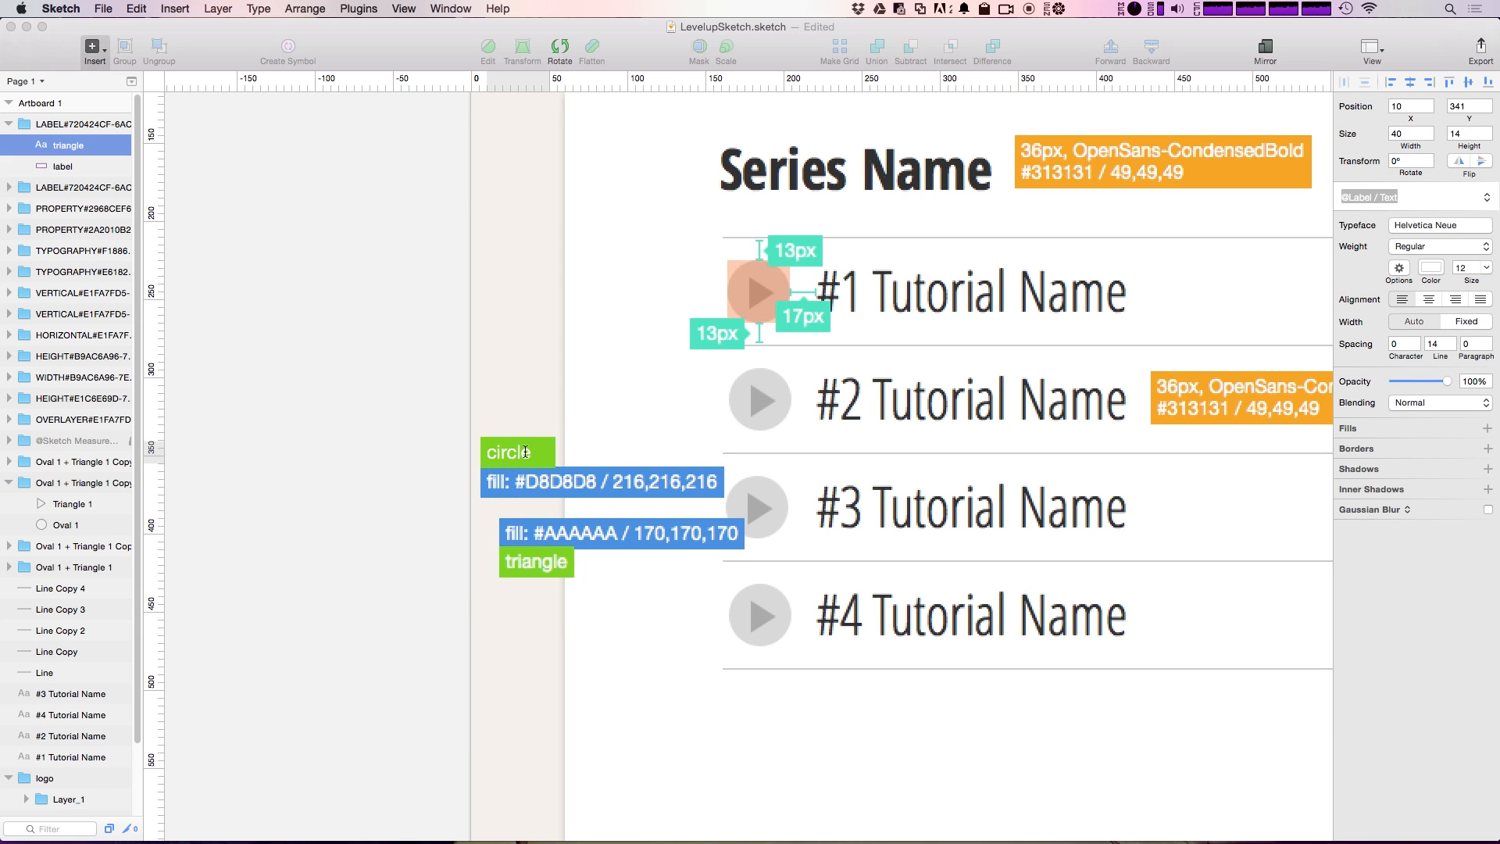
{"action": "left_click", "coordinate": [519, 361]}
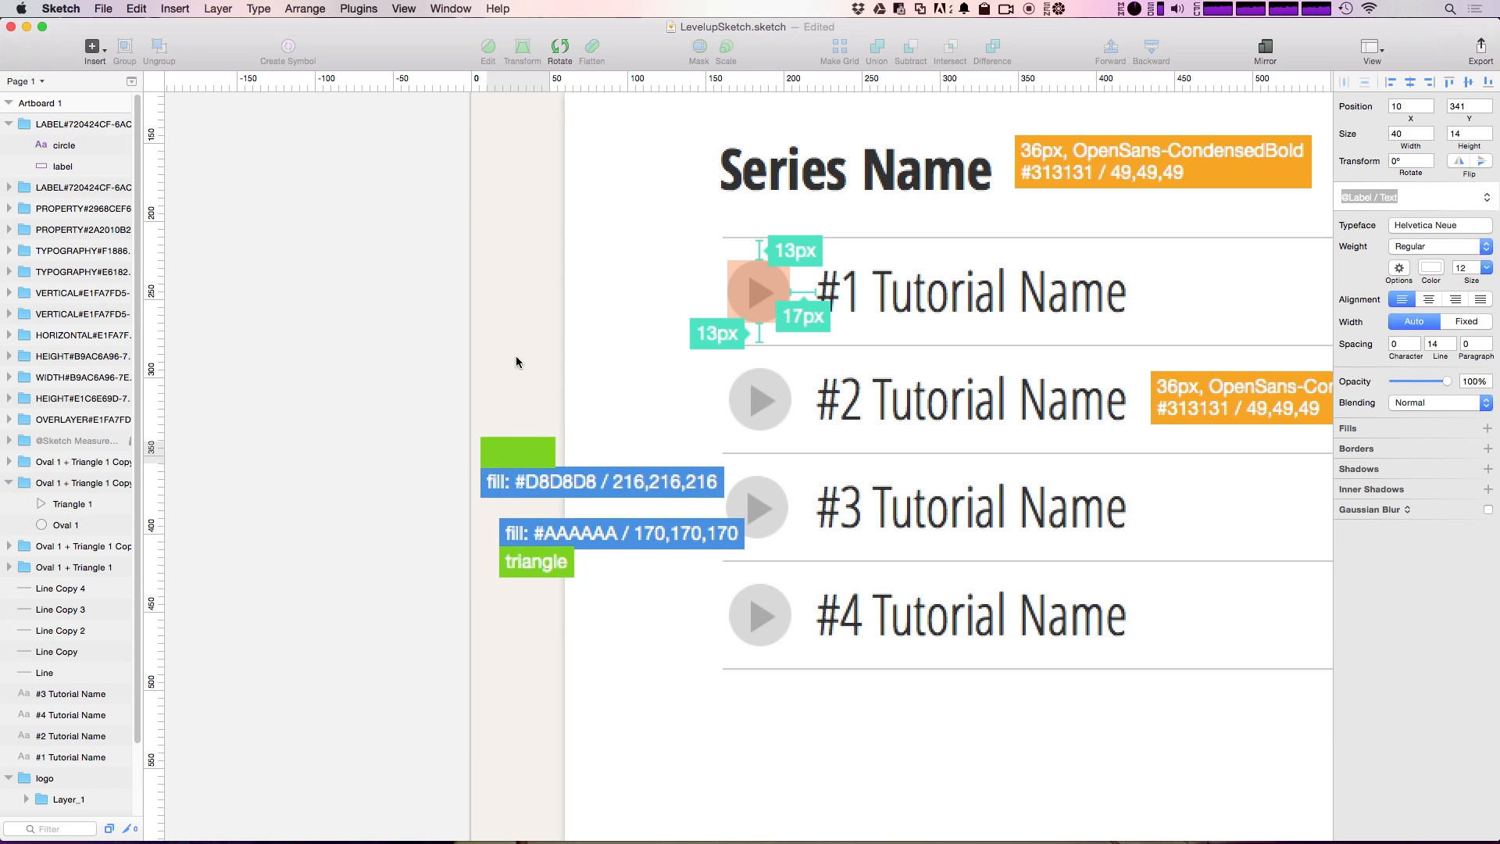
{"action": "left_click", "coordinate": [522, 453]}
{"action": "key", "text": "Escape"}
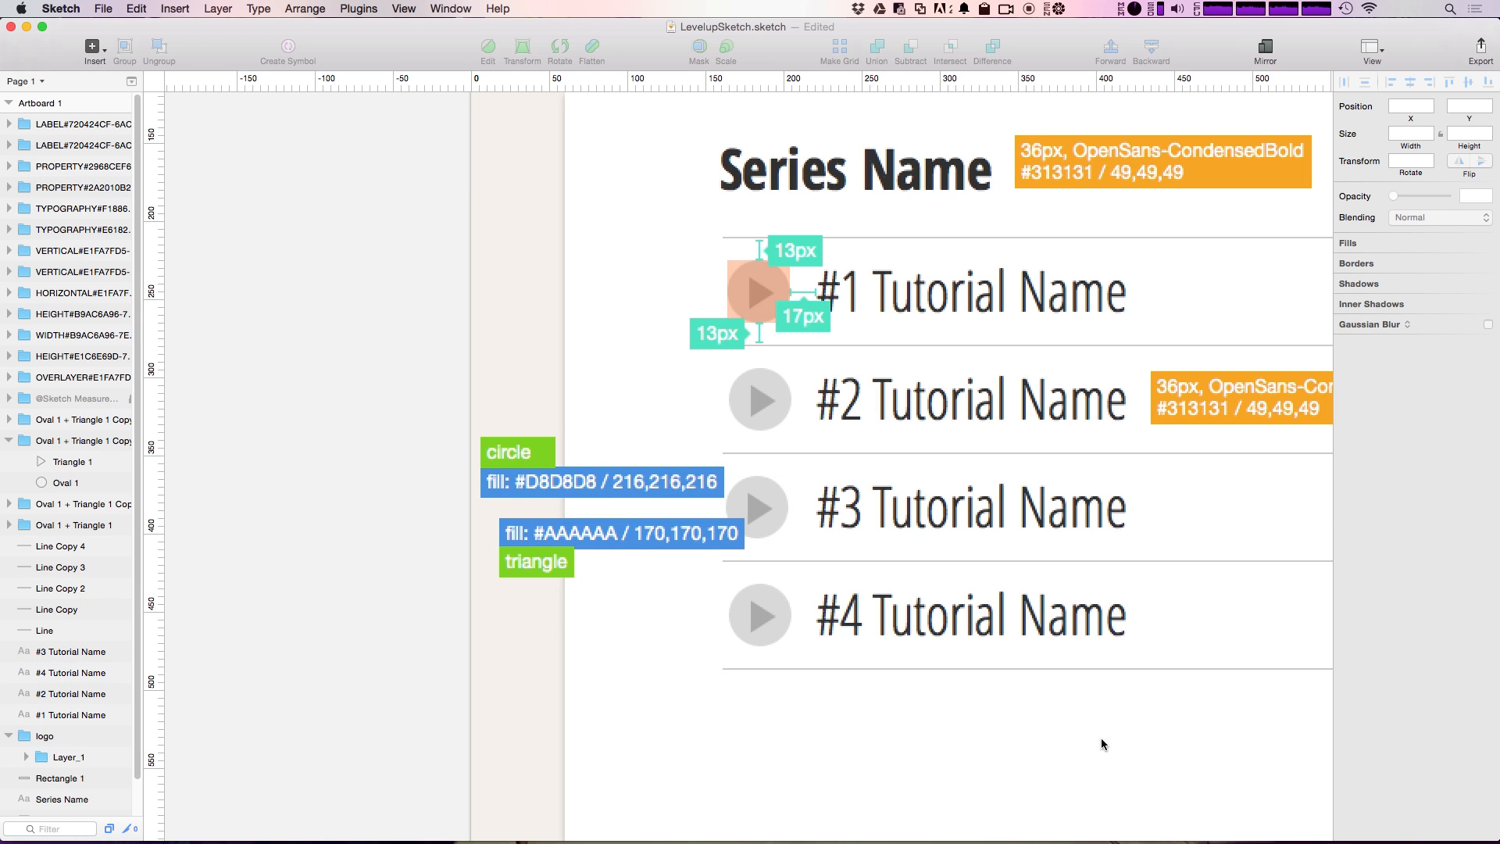
Step: Hide all the measurement annotations on the artboard and show them again
{"action": "key", "text": "super+minus"}
{"action": "left_click_drag", "start_coordinate": [1143, 547], "coordinate": [937, 579]}
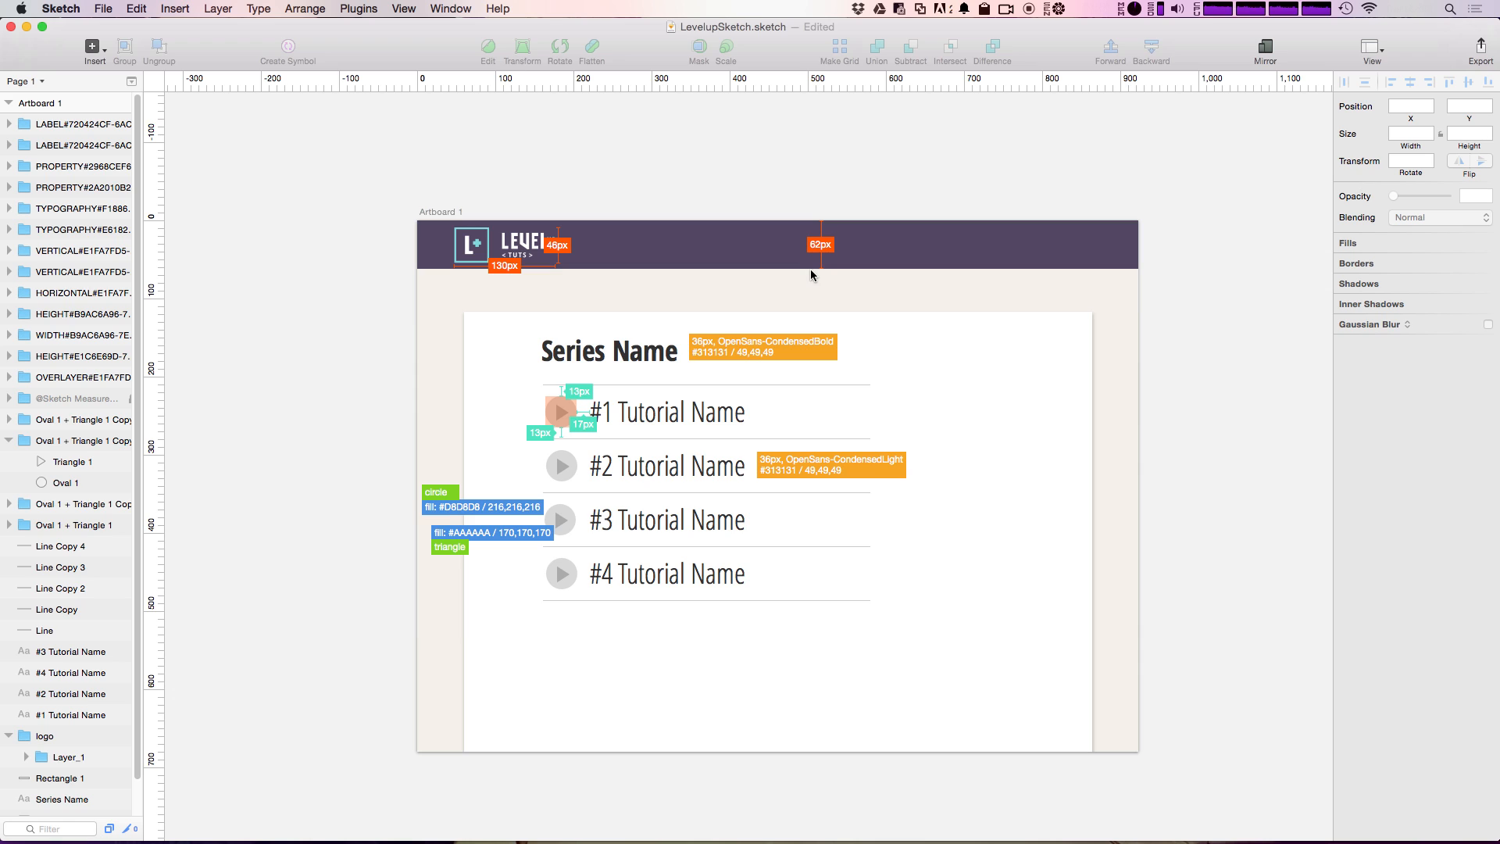
{"action": "key", "text": "ctrl+shift+h"}
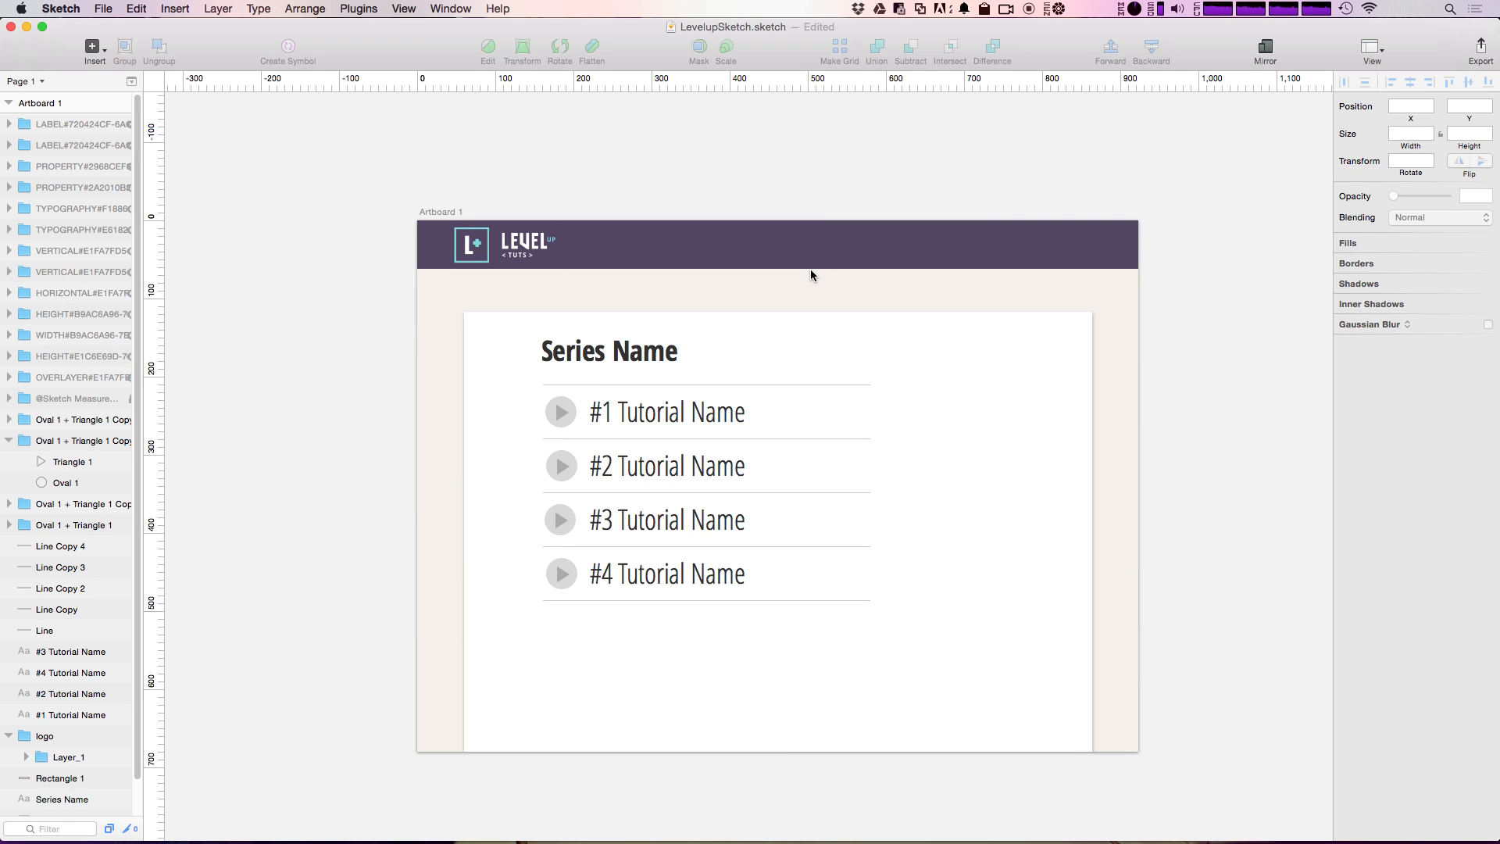
{"action": "key", "text": "ctrl+shift+h"}
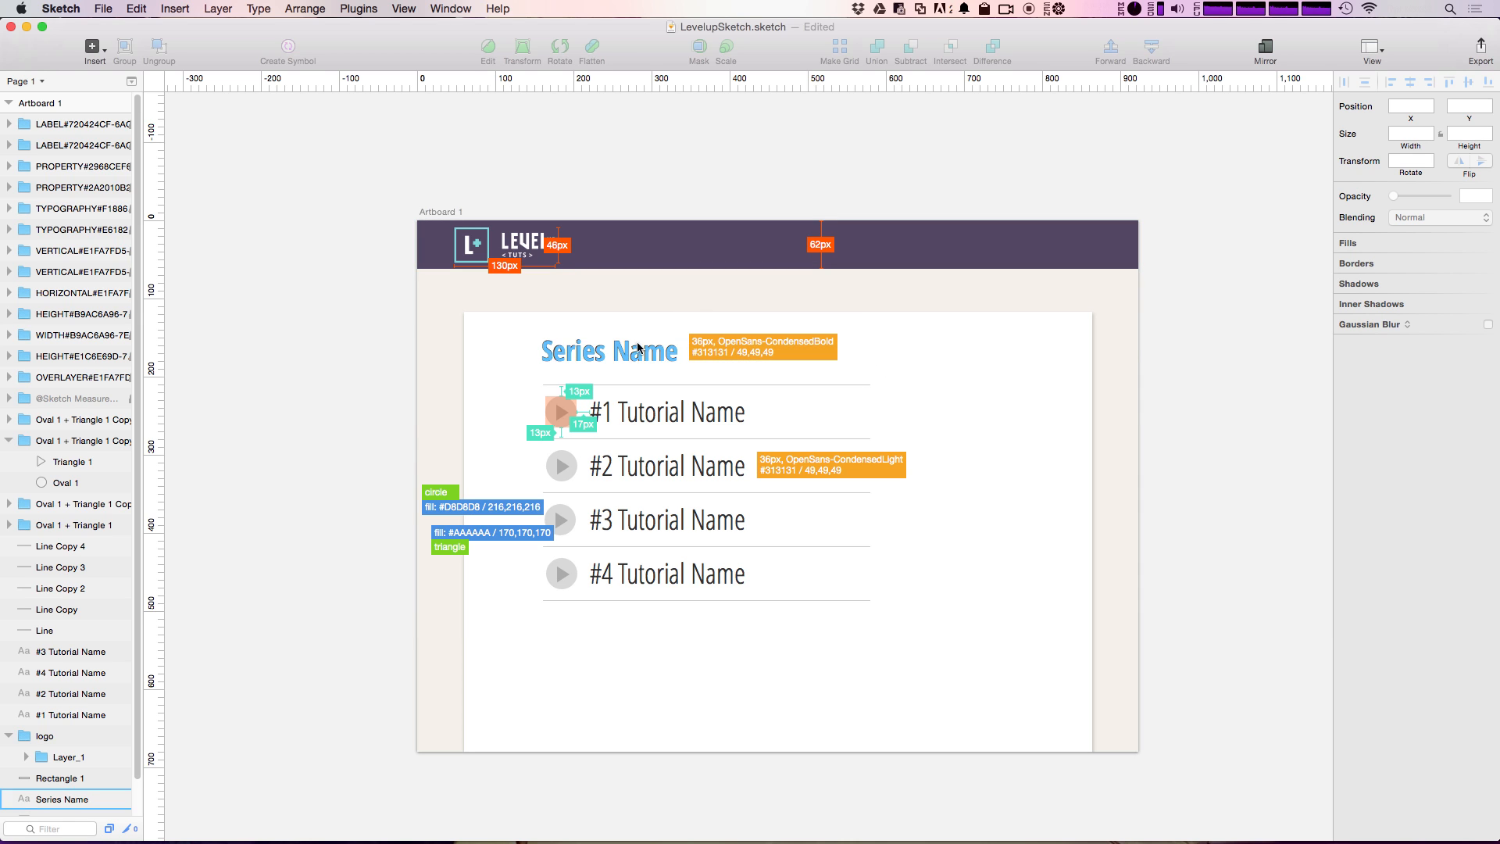
Step: Lock the measurement annotations, test the lock by area-selecting the header and tutorial list, and clear the selection
{"action": "left_click_drag", "start_coordinate": [387, 211], "coordinate": [885, 619]}
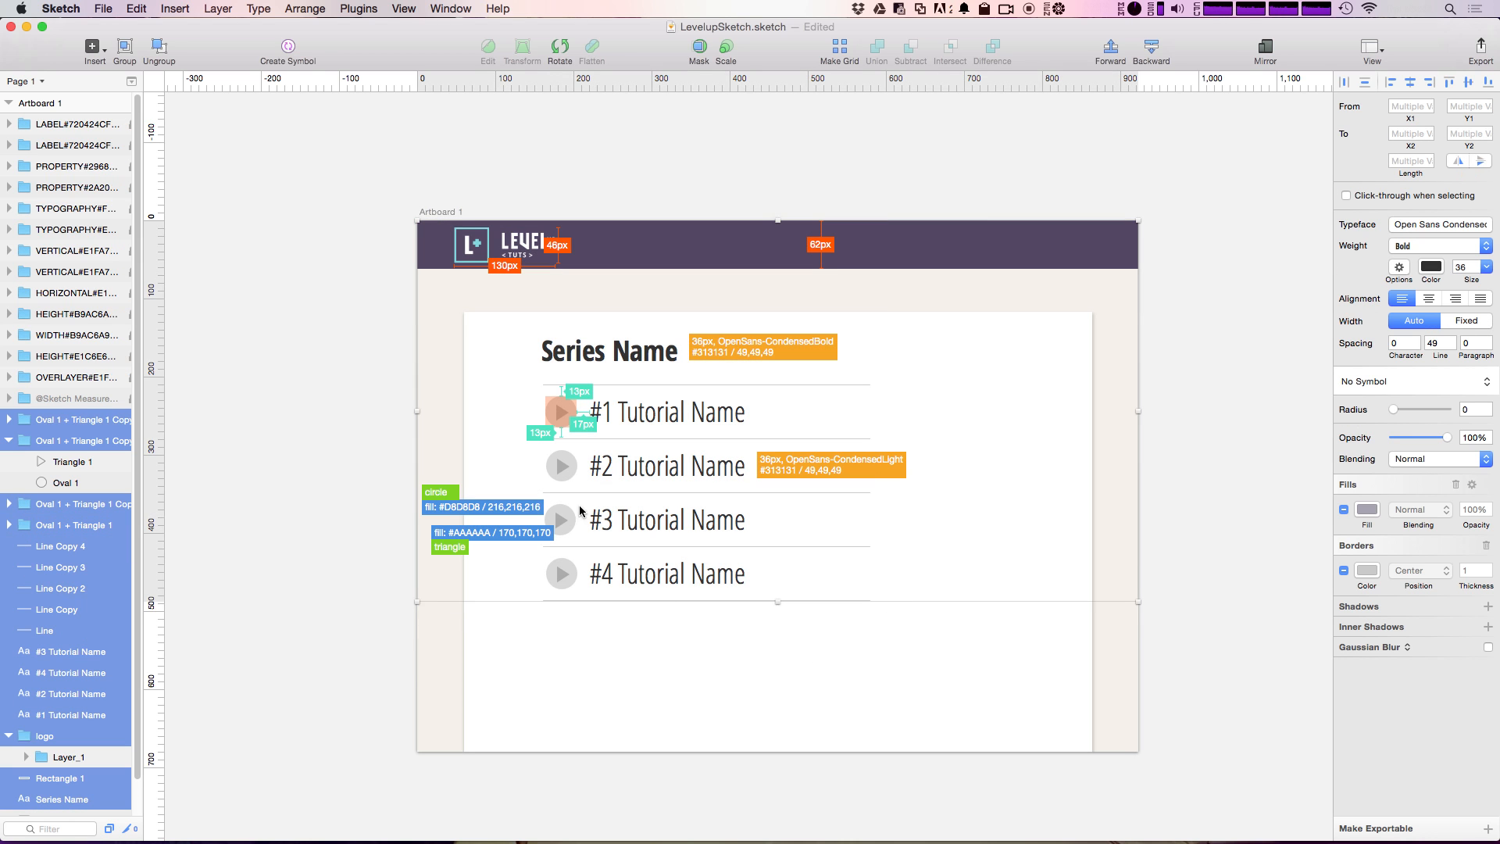
{"action": "left_click", "coordinate": [940, 685]}
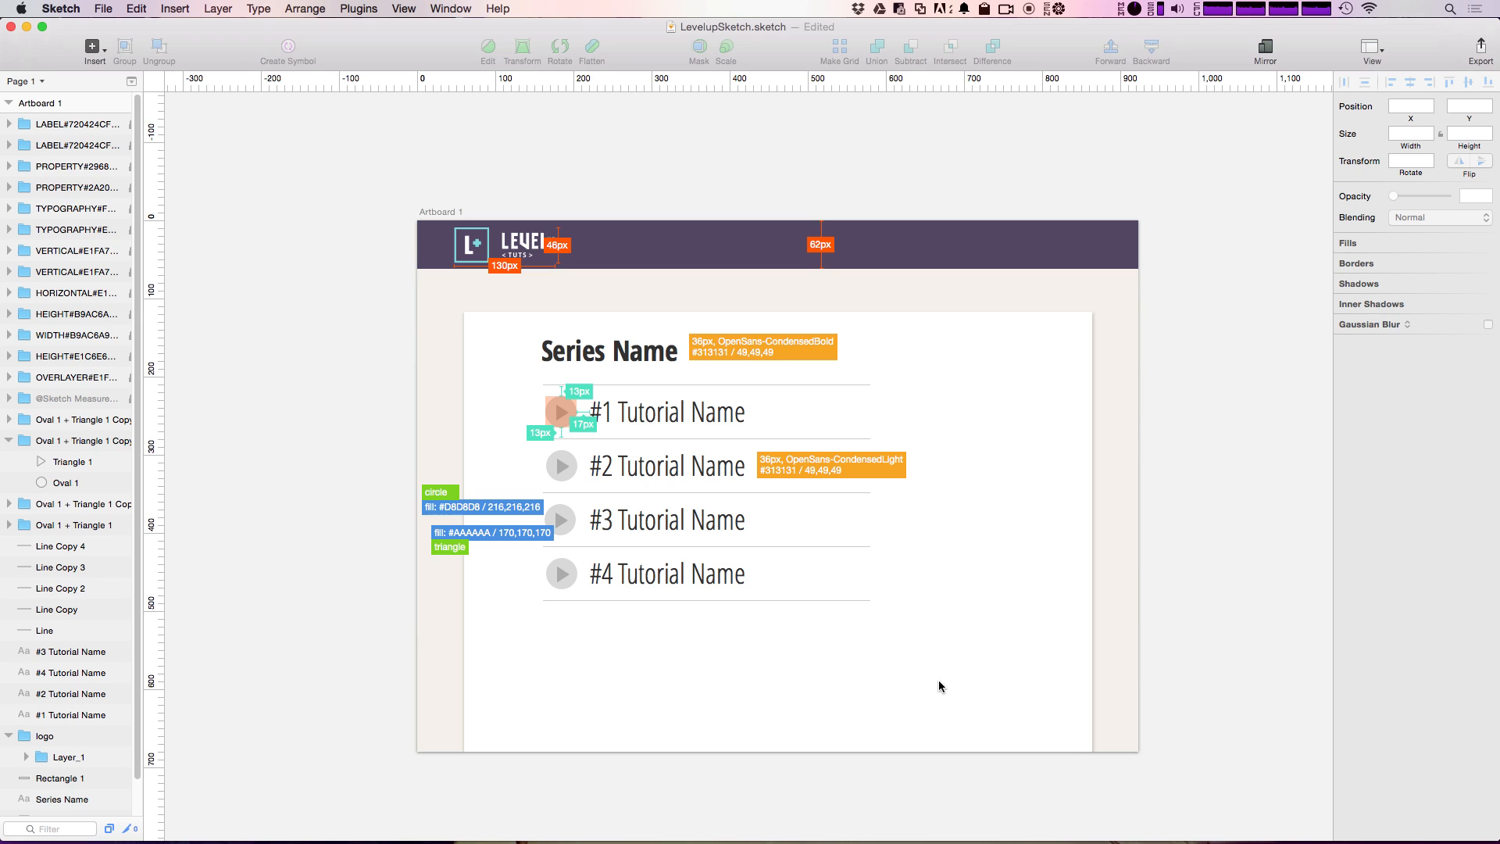
{"action": "key", "text": "super+s"}
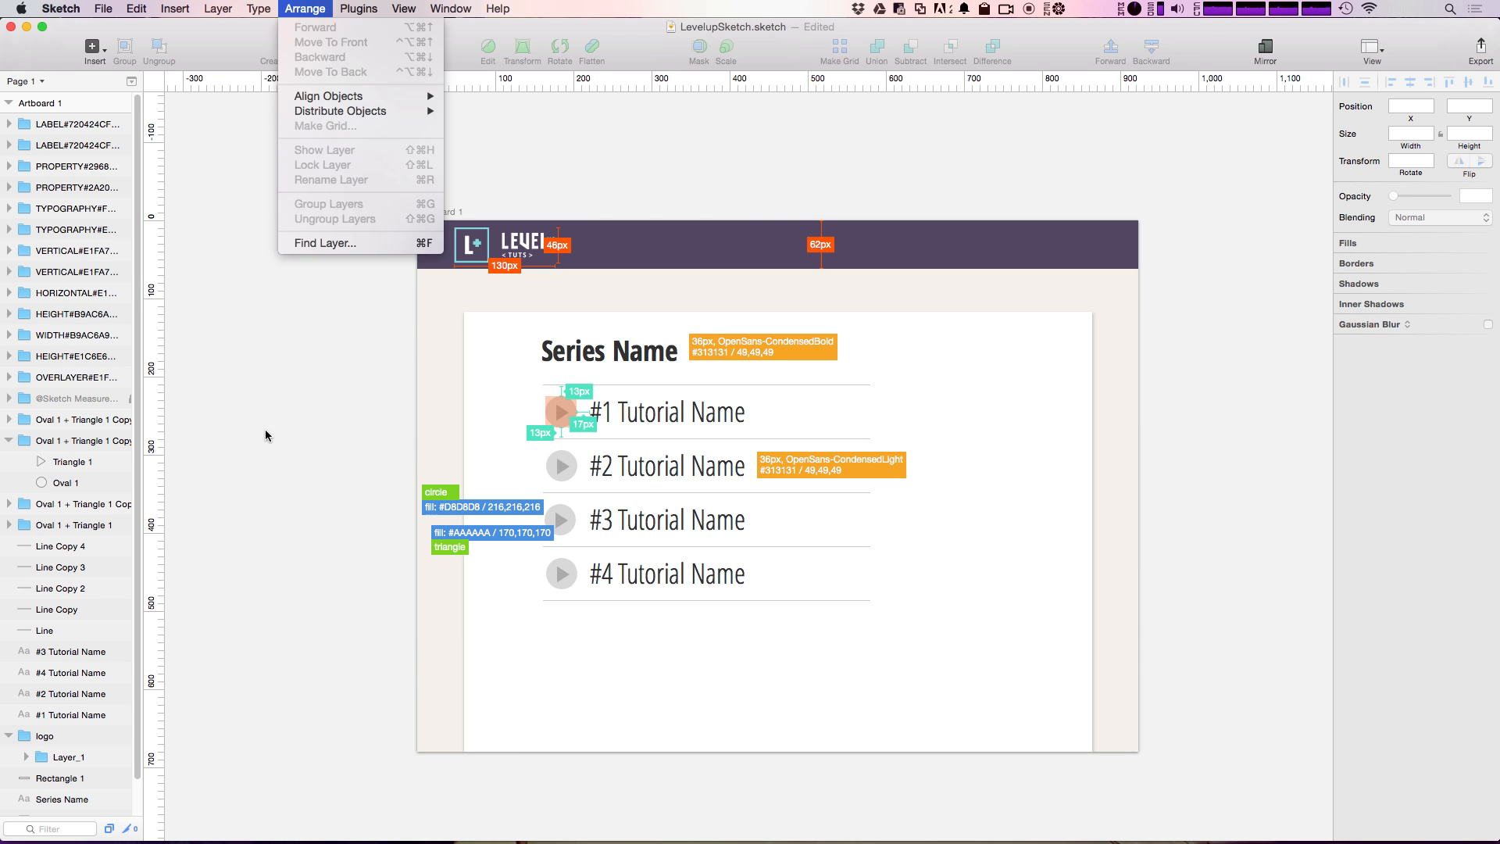
{"action": "left_click", "coordinate": [265, 430]}
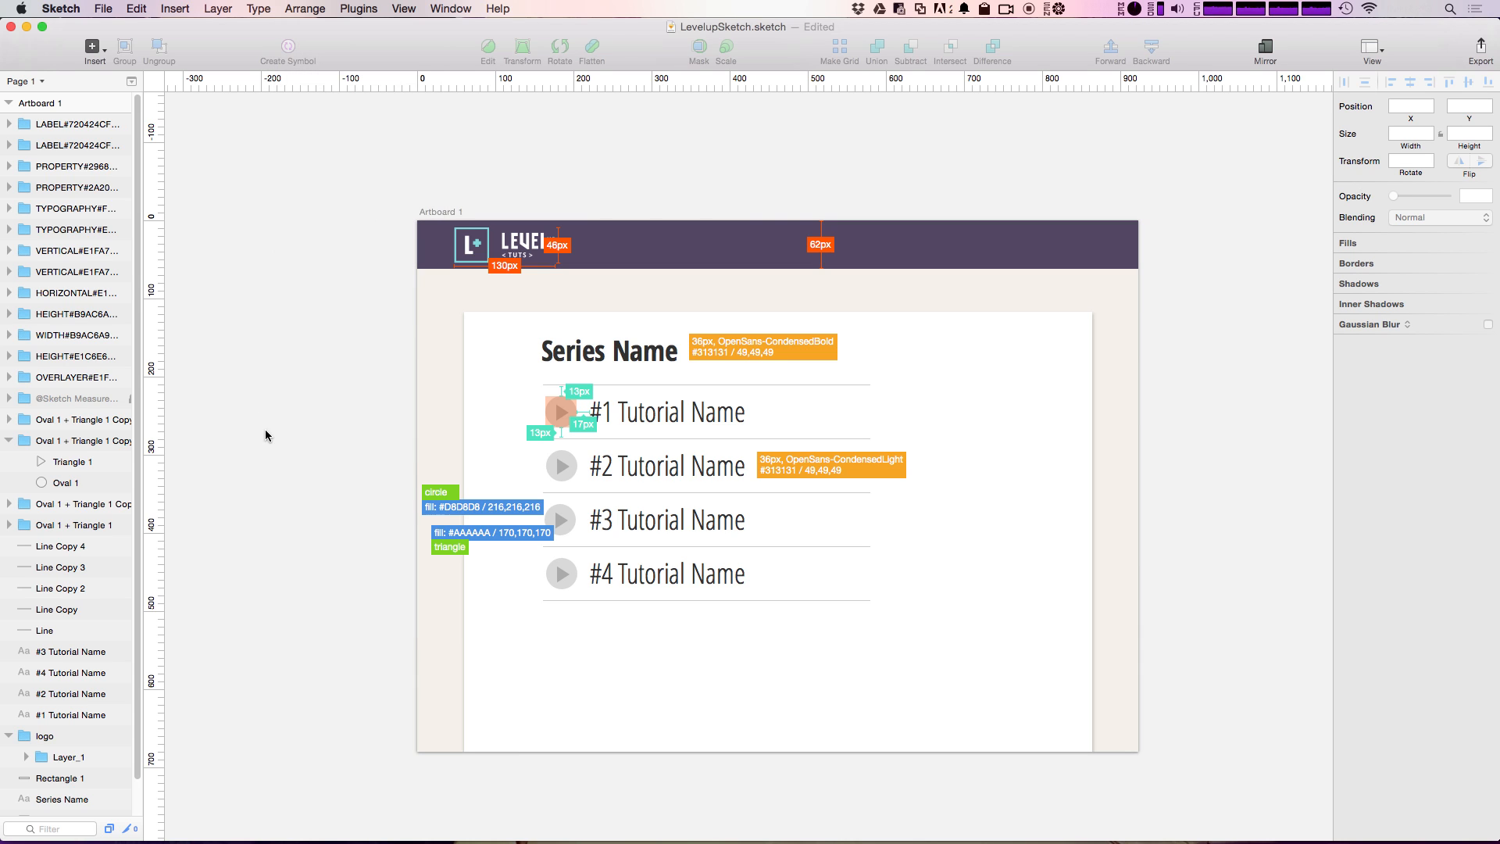
Step: Reset the artboard's measurements with Sketch Measure to clear all annotations, and cancel the resolution setup
{"action": "left_click", "coordinate": [357, 9]}
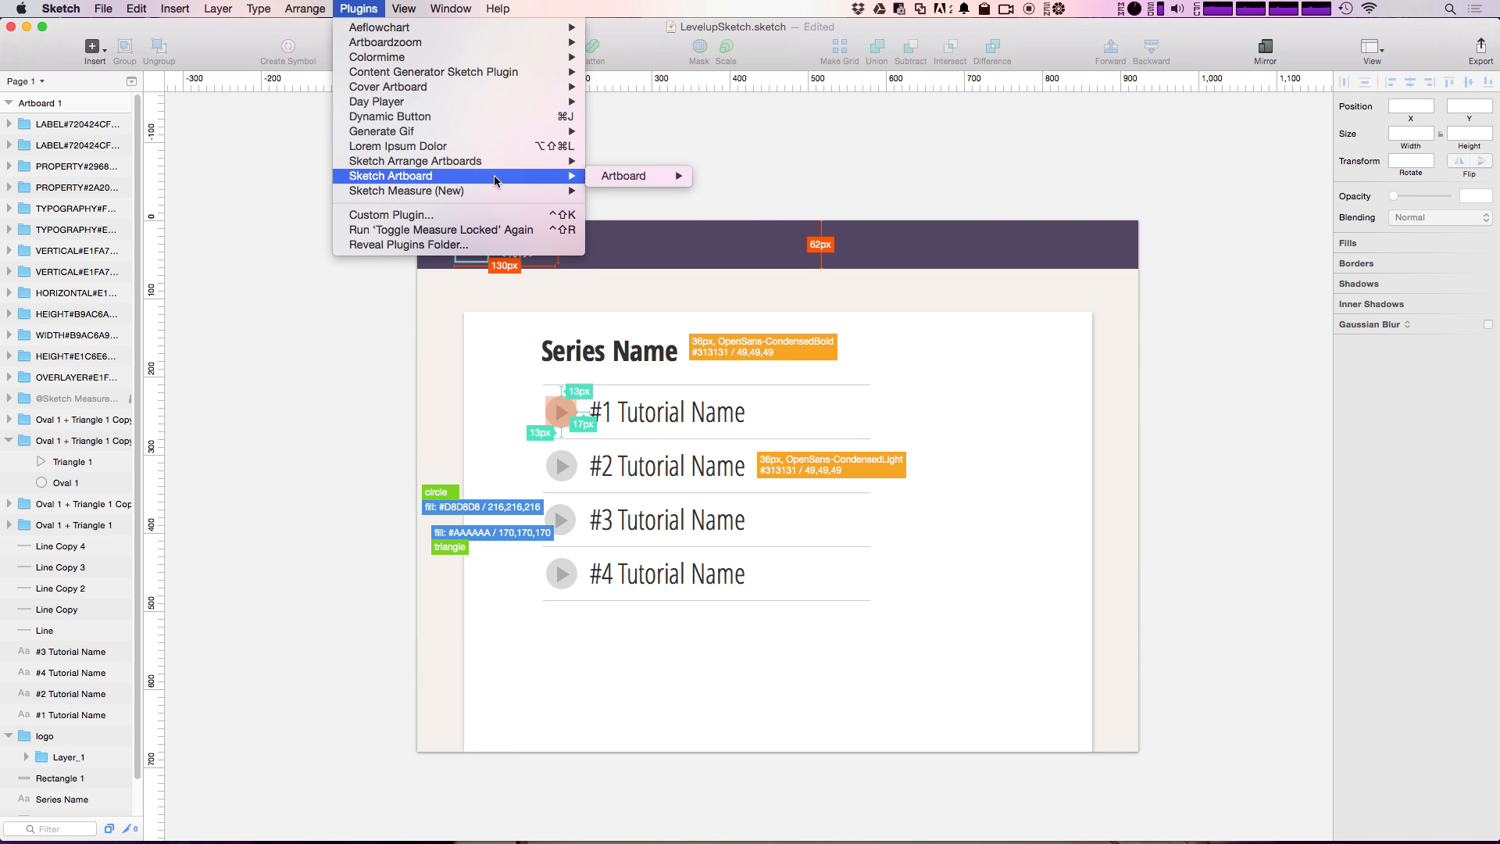
{"action": "mouse_move", "coordinate": [538, 191]}
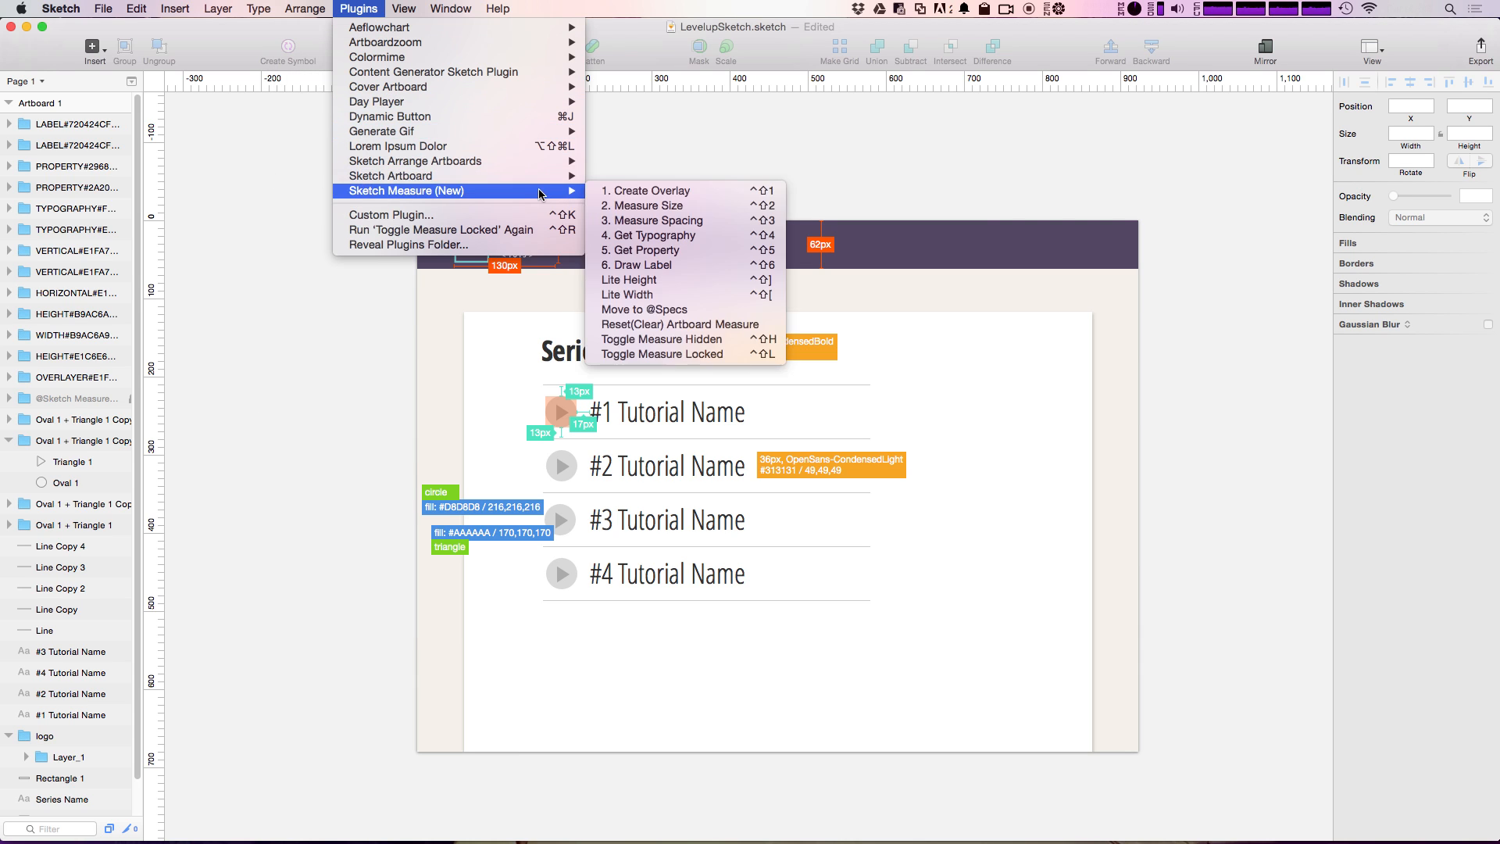
{"action": "left_click", "coordinate": [771, 328]}
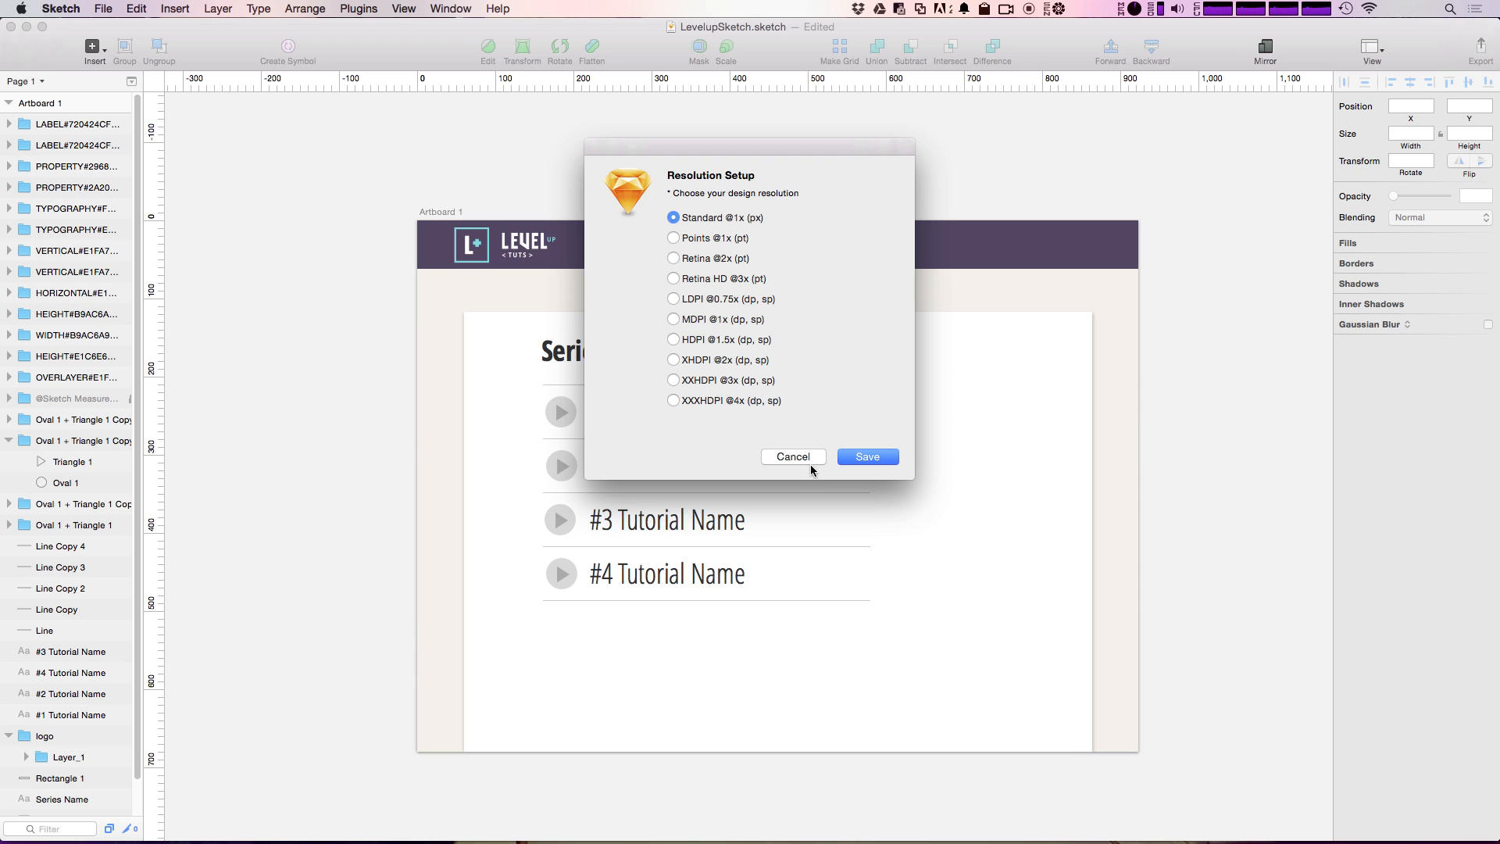
{"action": "left_click", "coordinate": [810, 459]}
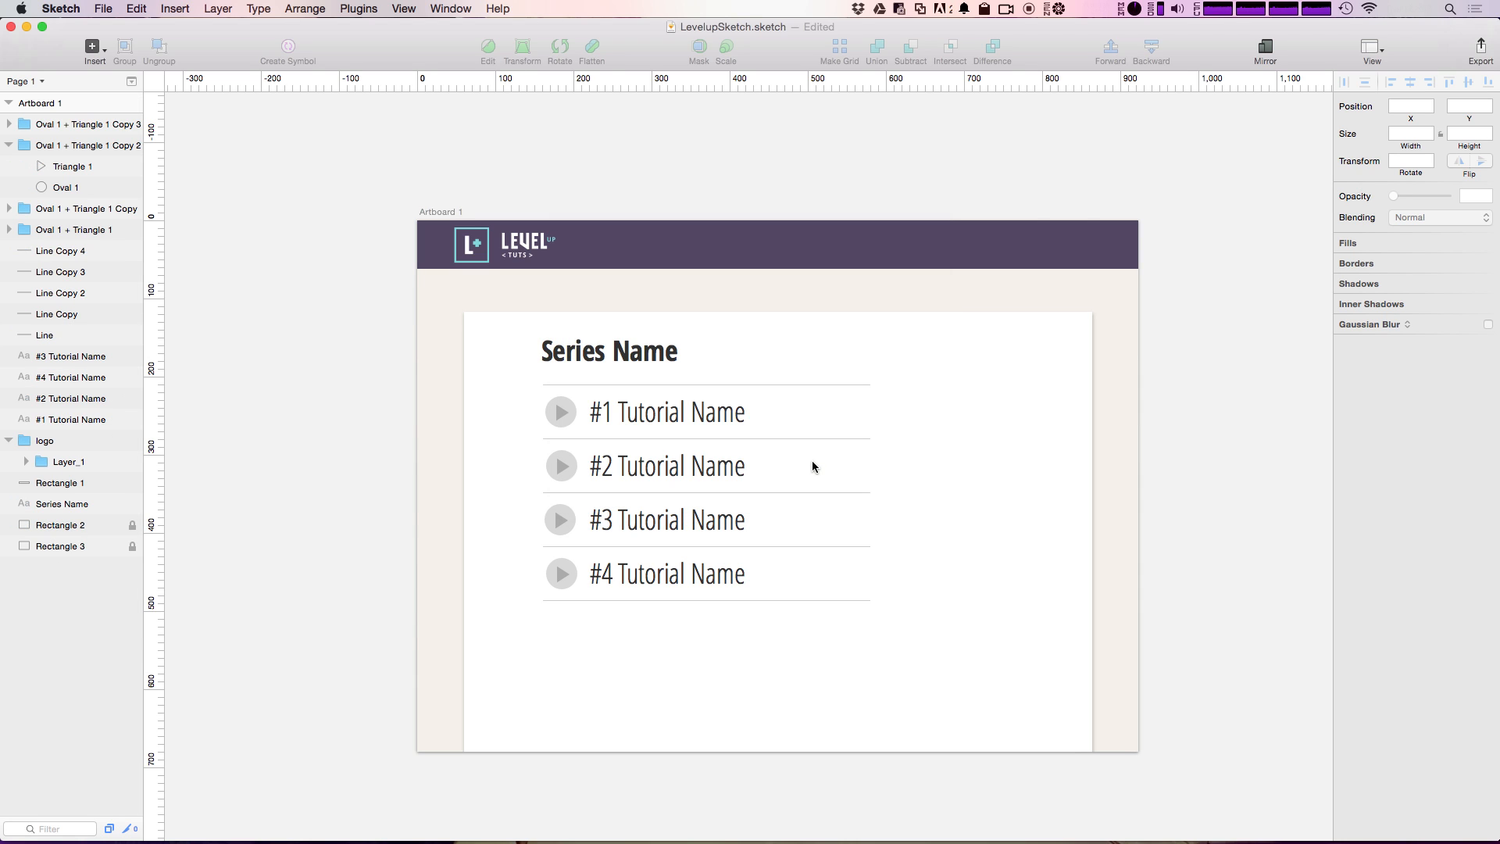